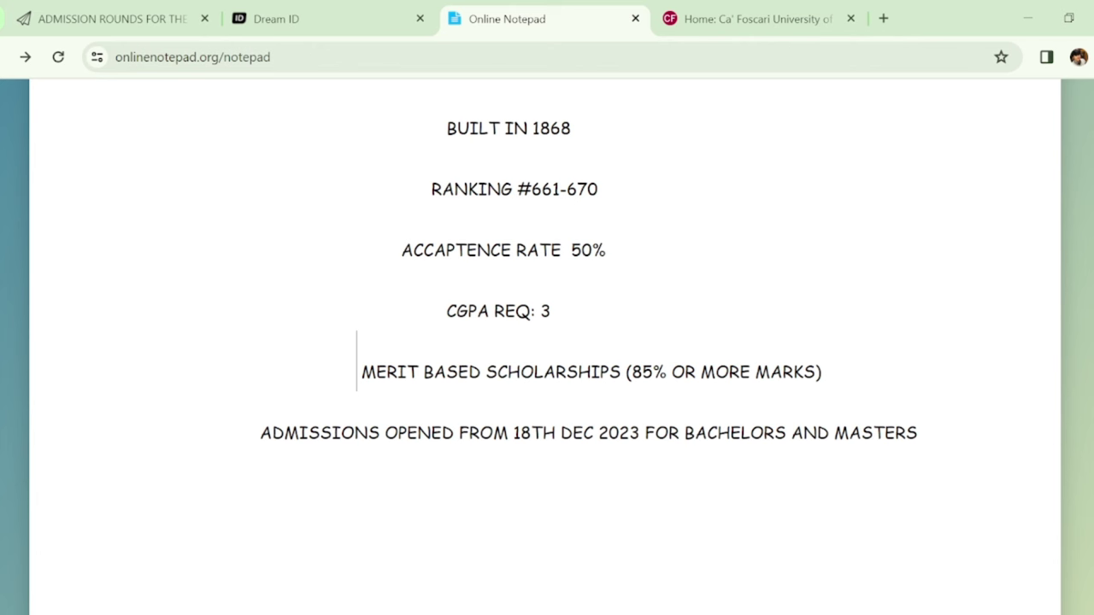
Scroll the Ca' Foscari notes up to the title, then switch to the 'Home: Ca' Foscari University' tab
{"action": "scroll", "coordinate": [864, 208], "scroll_direction": "up", "scroll_amount": 2}
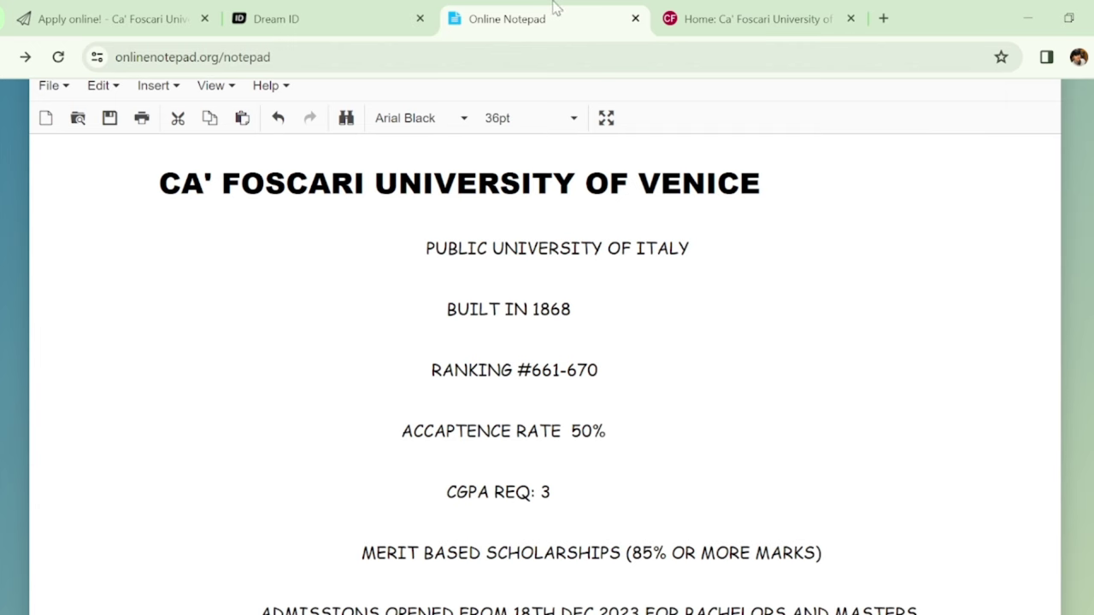
{"action": "left_click", "coordinate": [720, 12]}
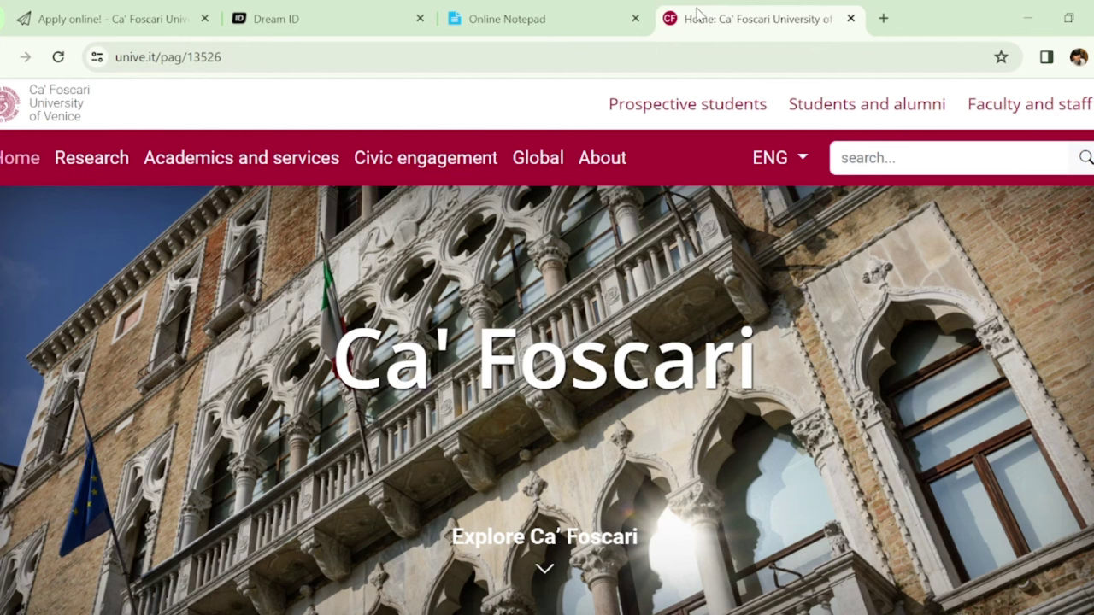
Open apply.unive.it from the 'Apply online!' tab and choose 'Sign in / register'
{"action": "left_click", "coordinate": [103, 18]}
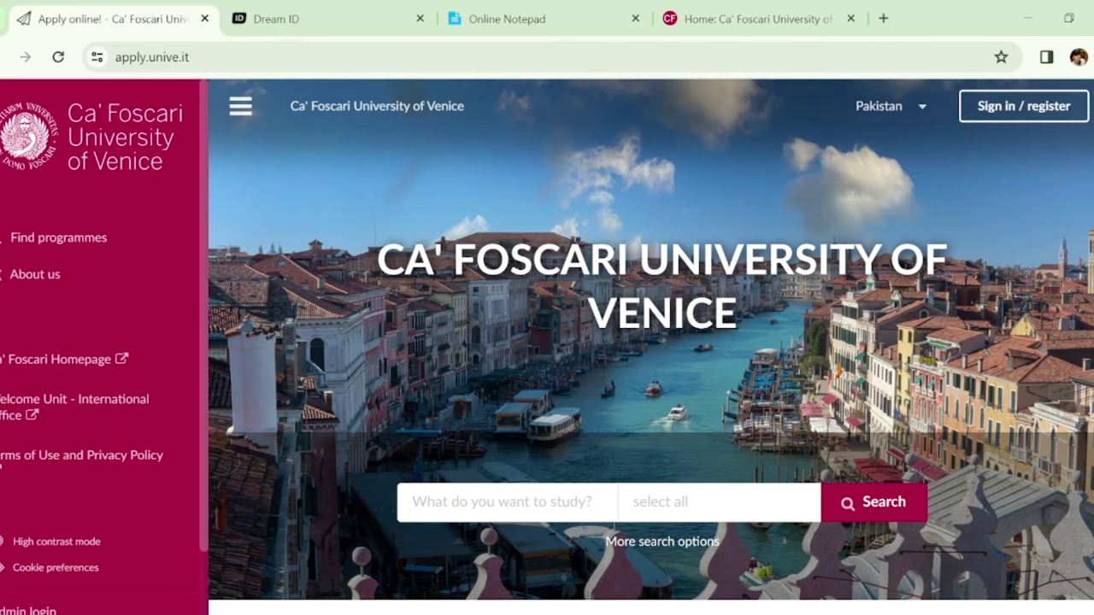
{"action": "scroll", "coordinate": [649, 342], "scroll_direction": "down", "scroll_amount": 3}
{"action": "scroll", "coordinate": [649, 342], "scroll_direction": "up", "scroll_amount": 3}
{"action": "scroll", "coordinate": [652, 342], "scroll_direction": "down", "scroll_amount": 1}
{"action": "scroll", "coordinate": [652, 342], "scroll_direction": "up", "scroll_amount": 1}
{"action": "left_click", "coordinate": [1003, 119]}
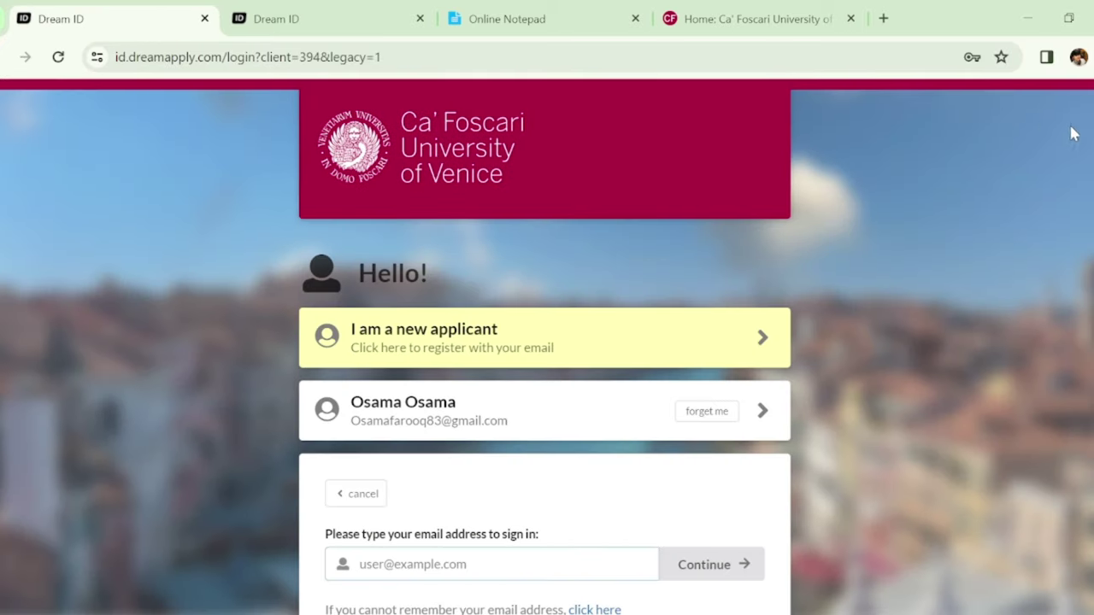
Enter the saved applicant e-mail in Dream ID and request a one-time login link
{"action": "scroll", "coordinate": [553, 365], "scroll_direction": "down", "scroll_amount": 3}
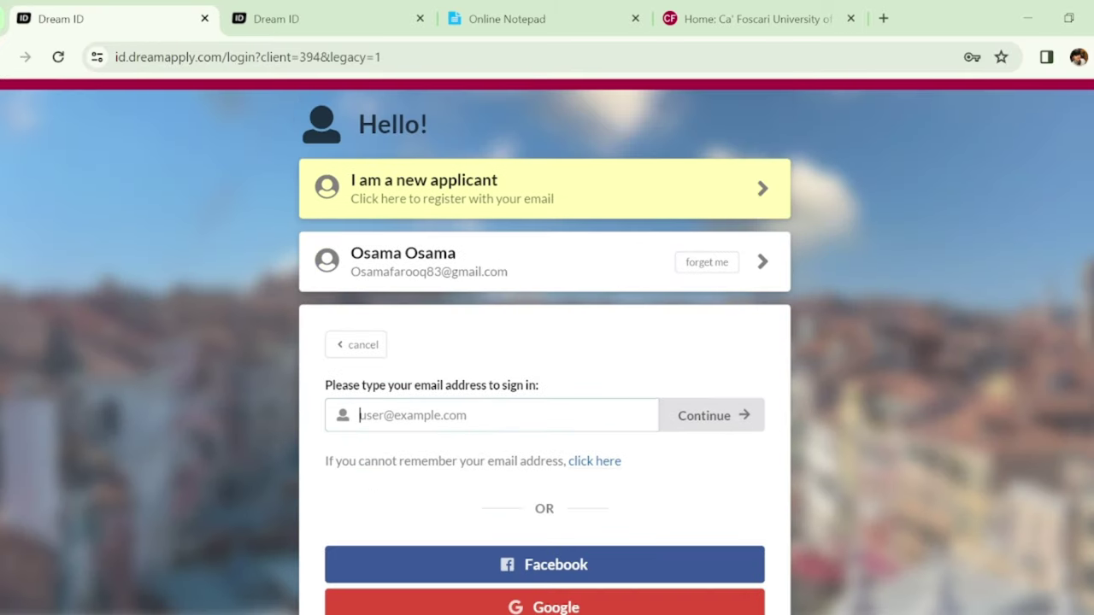
{"action": "left_click", "coordinate": [552, 363]}
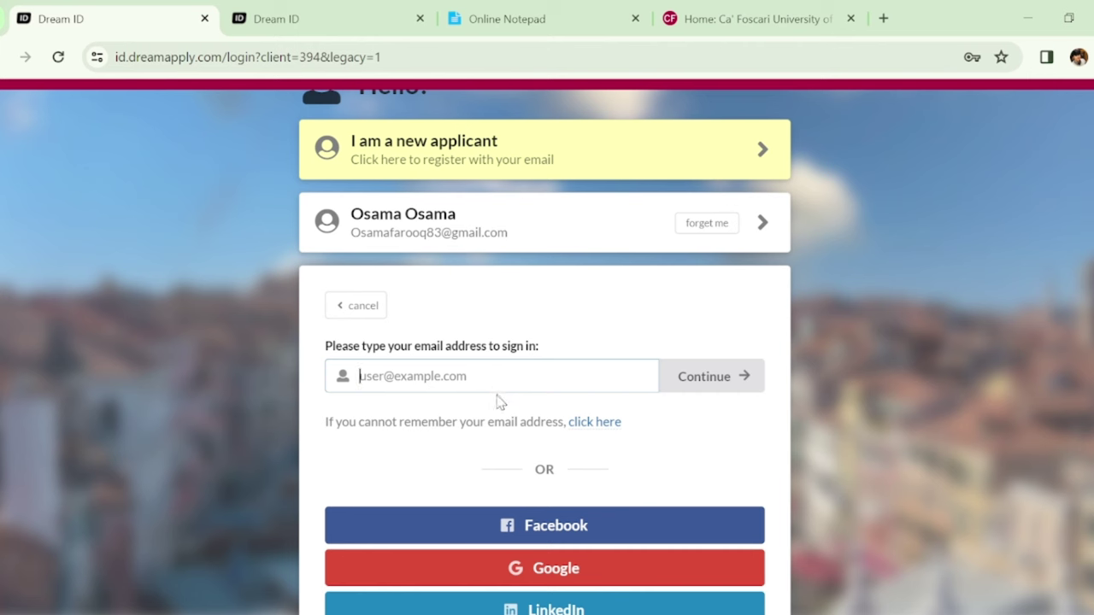
{"action": "left_click", "coordinate": [501, 424]}
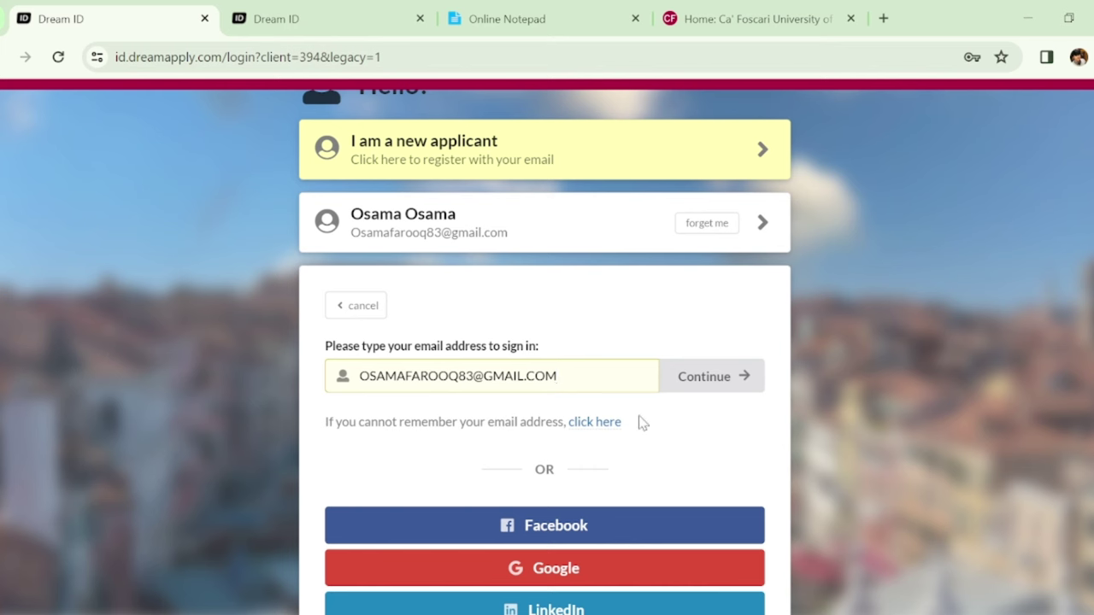
{"action": "left_click", "coordinate": [694, 389]}
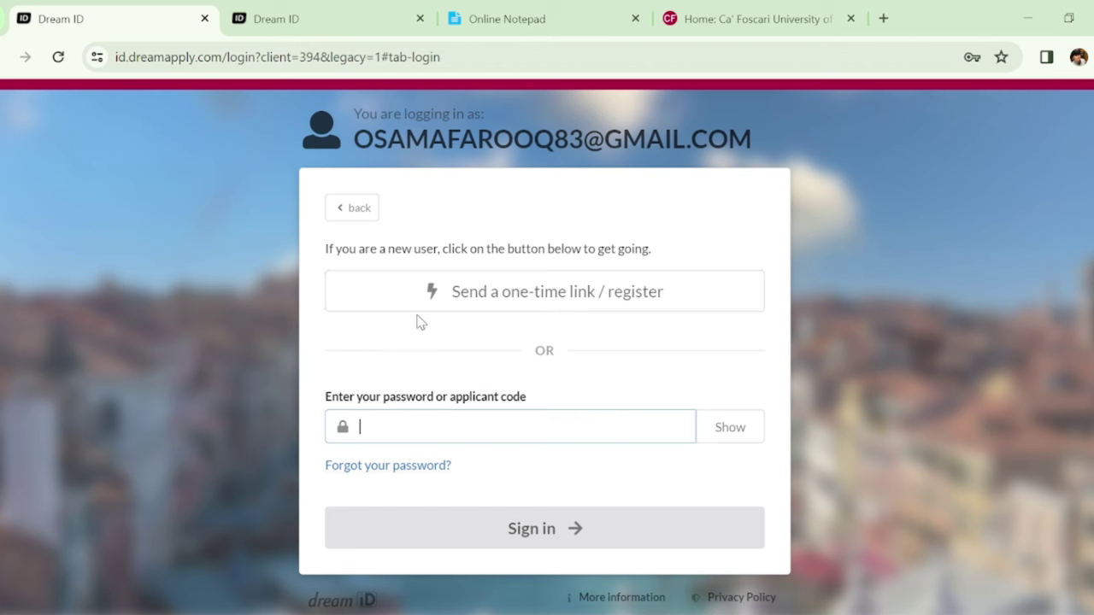
{"action": "left_click", "coordinate": [494, 303]}
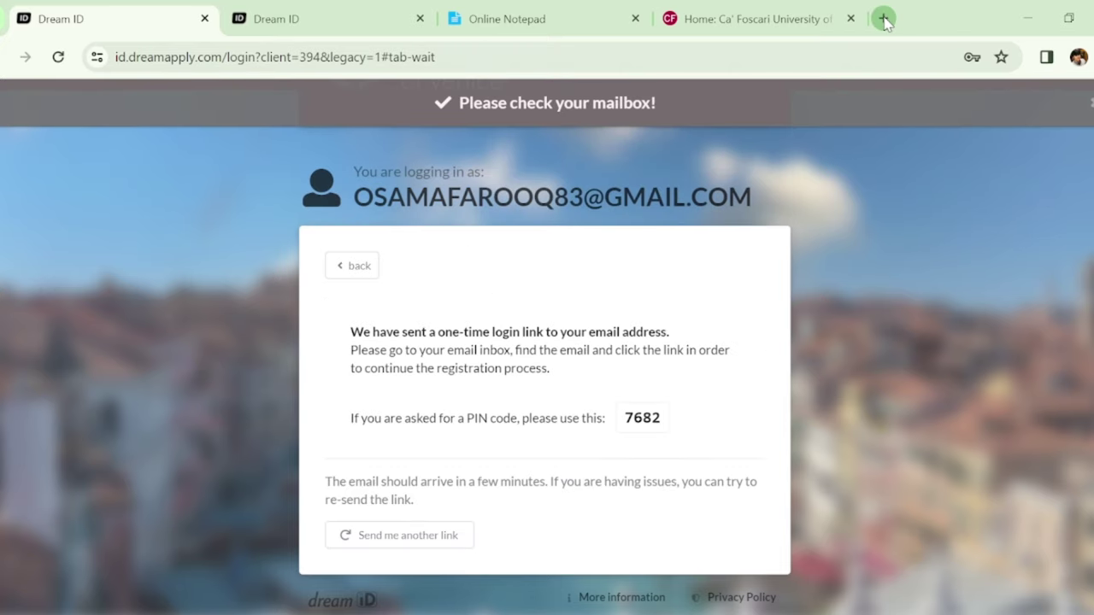
{"action": "left_click", "coordinate": [884, 18]}
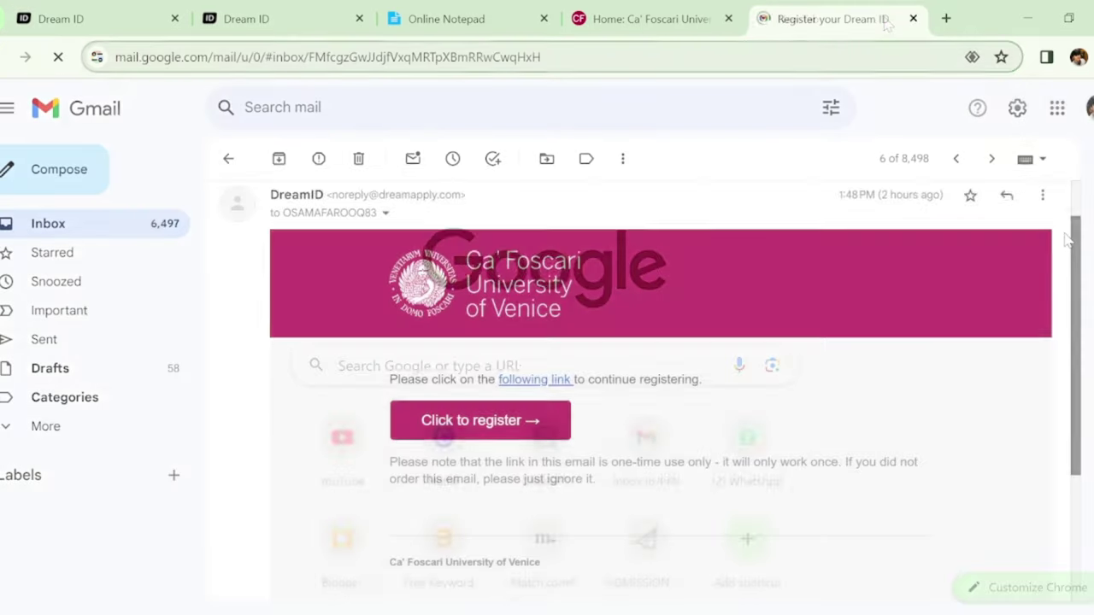
Use 'Click to register' in the Dream ID email and return to the signed-in 'Apply online!' tab
{"action": "scroll", "coordinate": [1069, 246], "scroll_direction": "down", "scroll_amount": 1}
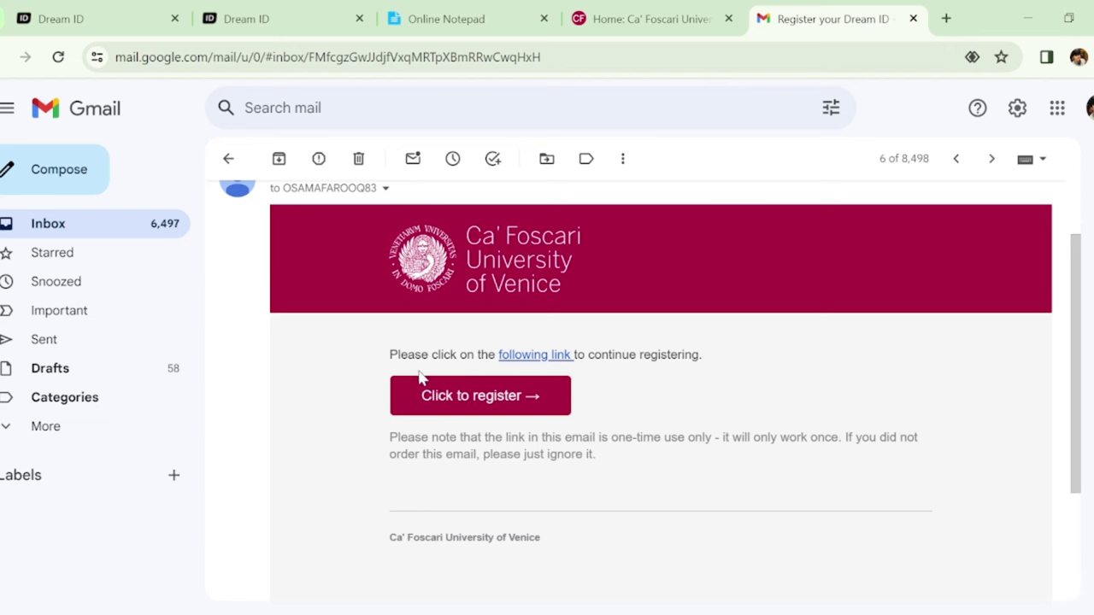
{"action": "left_click", "coordinate": [458, 411]}
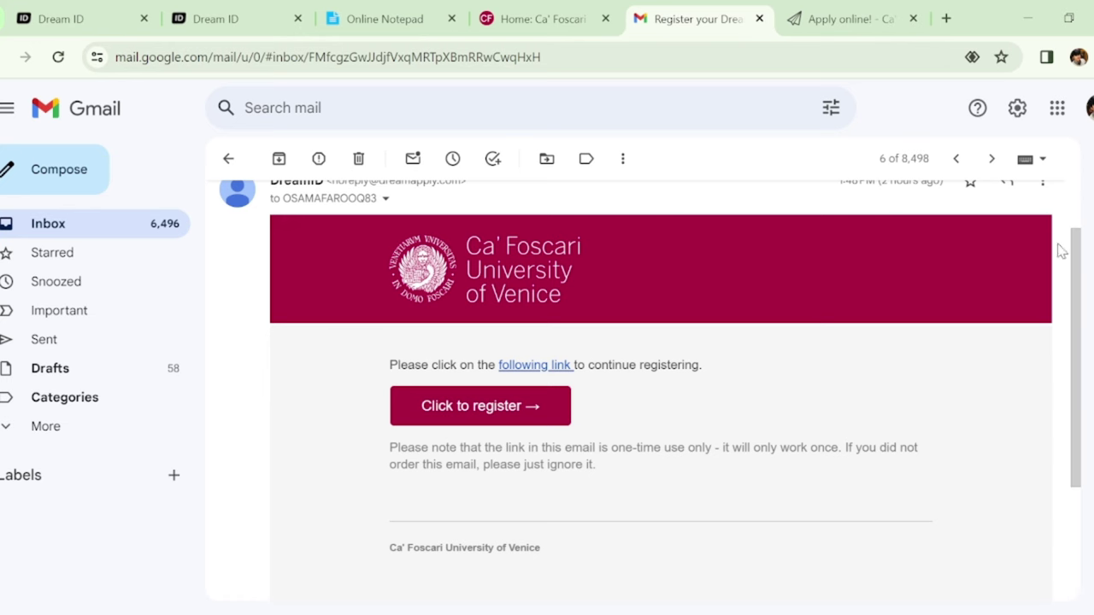
{"action": "left_click", "coordinate": [827, 7]}
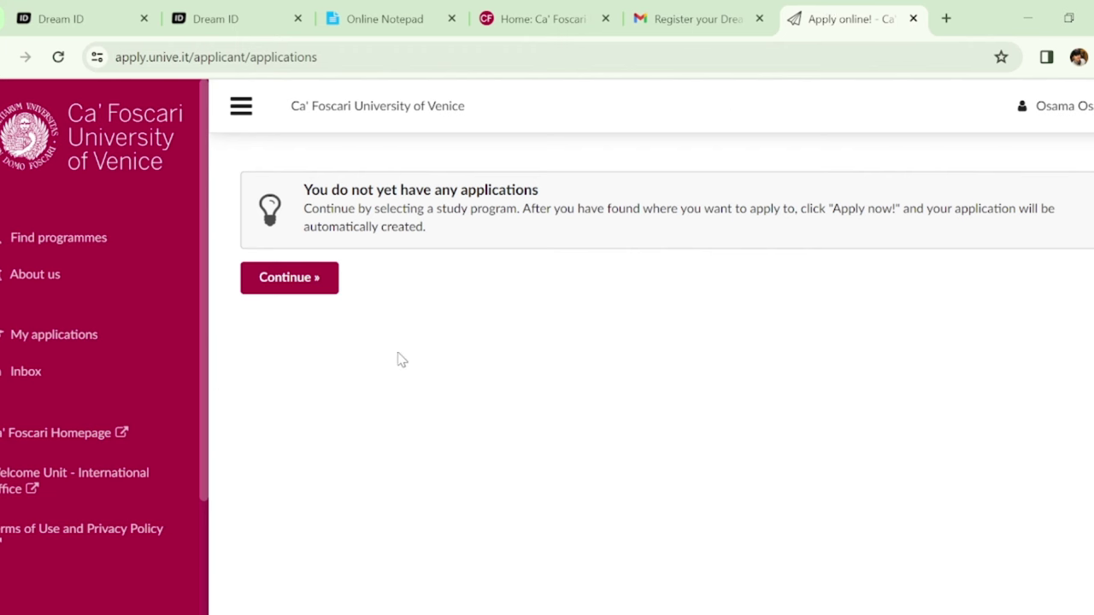
Open Find programmes and search with the English and academic year 2024/25 filters
{"action": "left_click", "coordinate": [131, 242]}
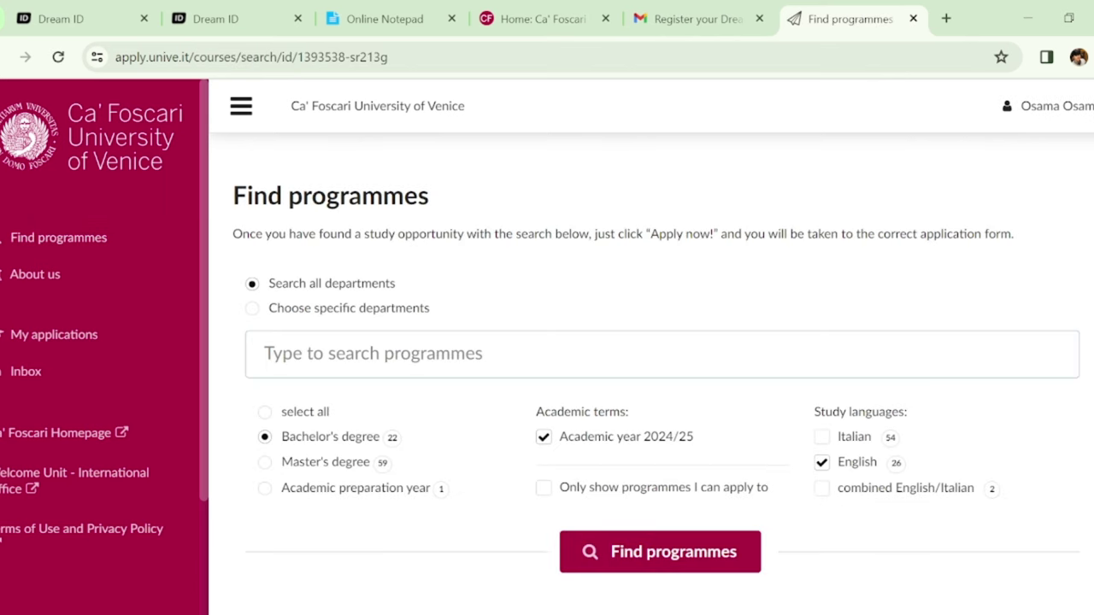
{"action": "scroll", "coordinate": [657, 385], "scroll_direction": "down", "scroll_amount": 3}
{"action": "scroll", "coordinate": [657, 385], "scroll_direction": "up", "scroll_amount": 3}
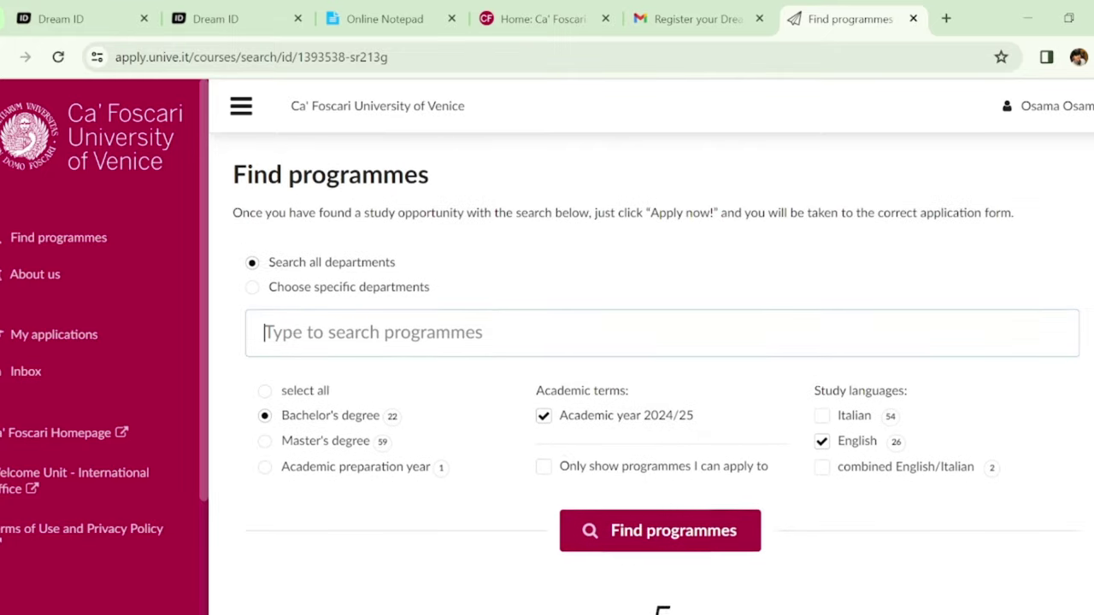
{"action": "scroll", "coordinate": [656, 372], "scroll_direction": "down", "scroll_amount": 1}
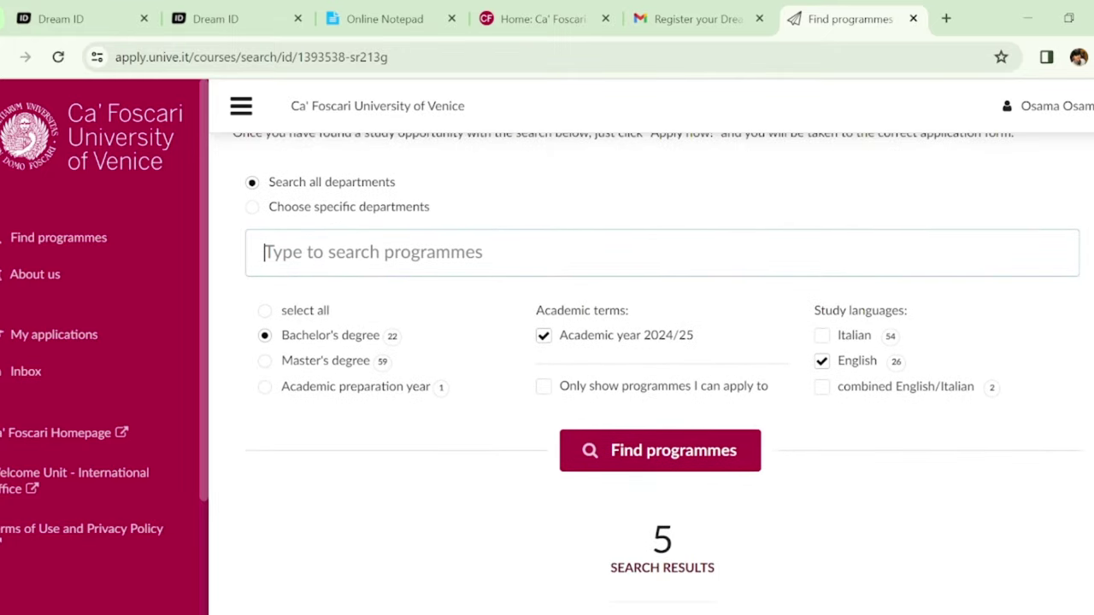
{"action": "scroll", "coordinate": [657, 363], "scroll_direction": "down", "scroll_amount": 1}
{"action": "scroll", "coordinate": [656, 363], "scroll_direction": "up", "scroll_amount": 2}
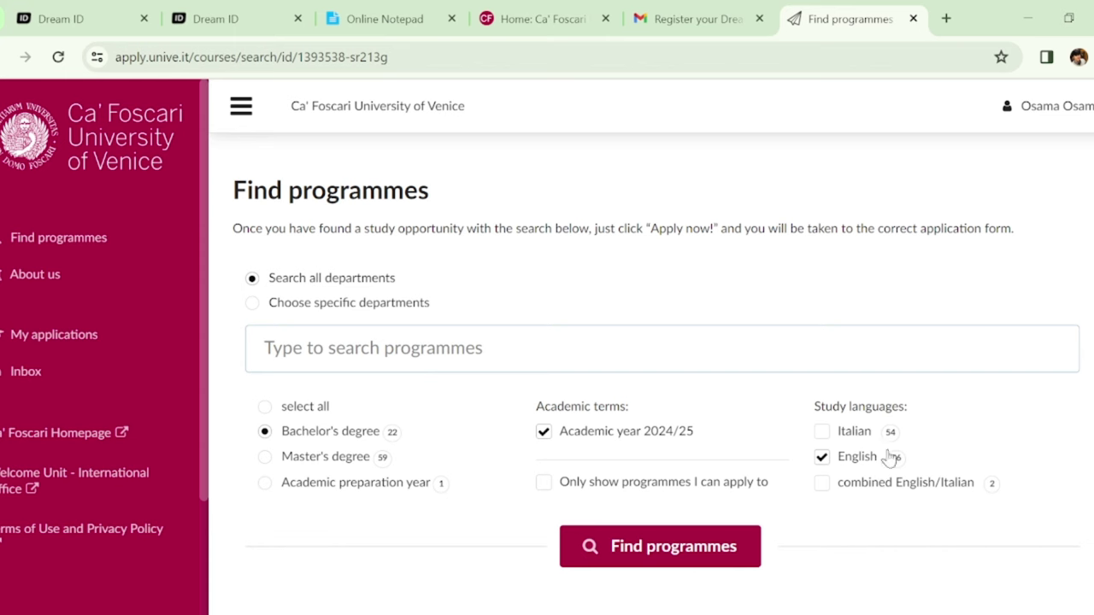
{"action": "scroll", "coordinate": [649, 359], "scroll_direction": "down", "scroll_amount": 2}
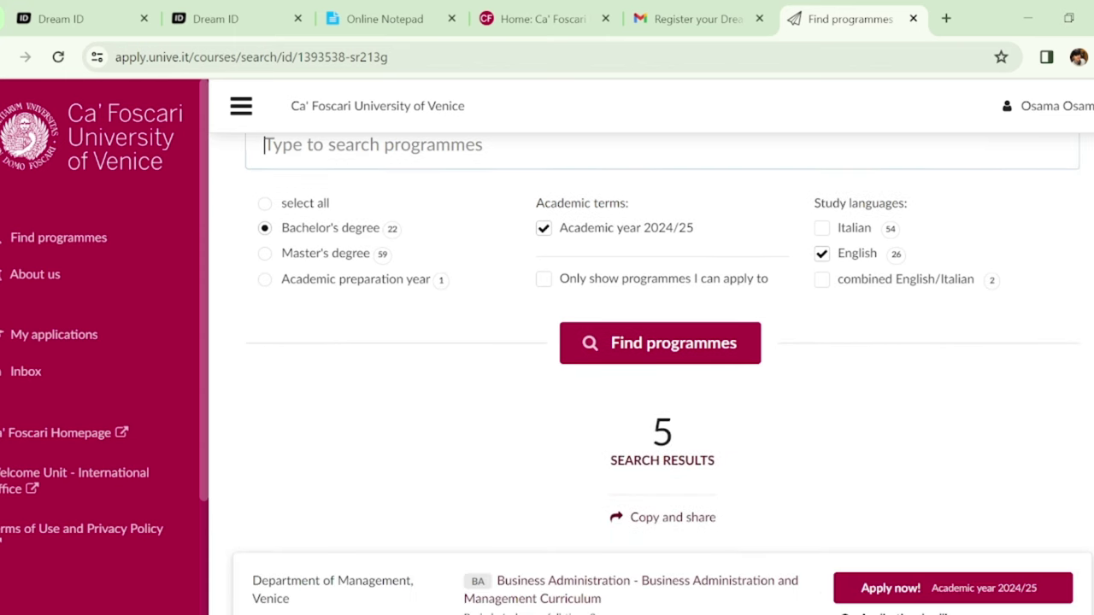
{"action": "left_click", "coordinate": [725, 344]}
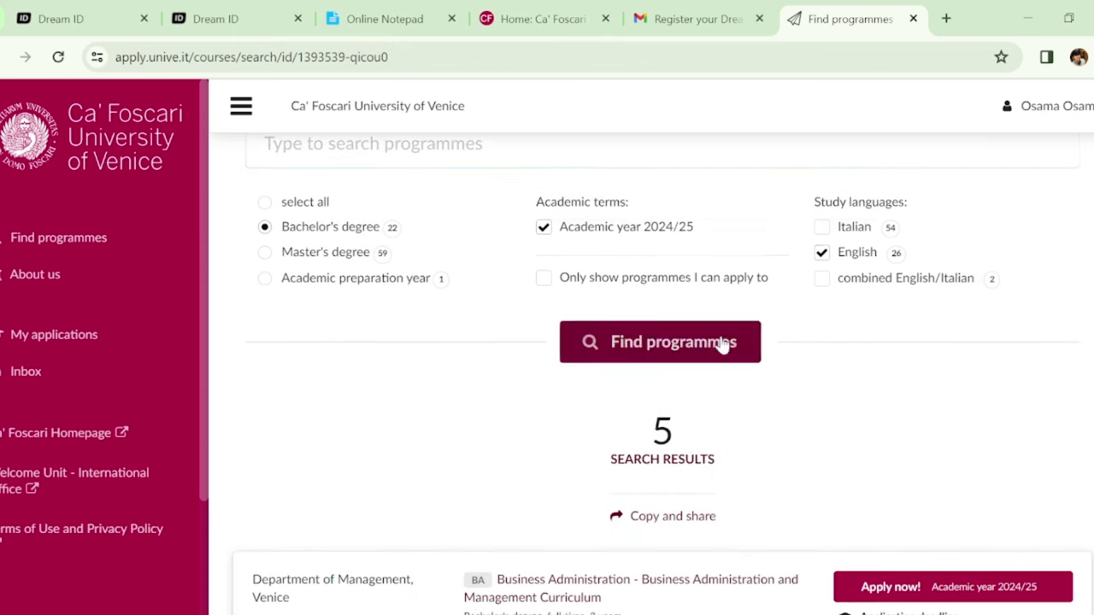
Browse the results, then restrict the search to Master's degree programmes
{"action": "scroll", "coordinate": [661, 383], "scroll_direction": "up", "scroll_amount": 2}
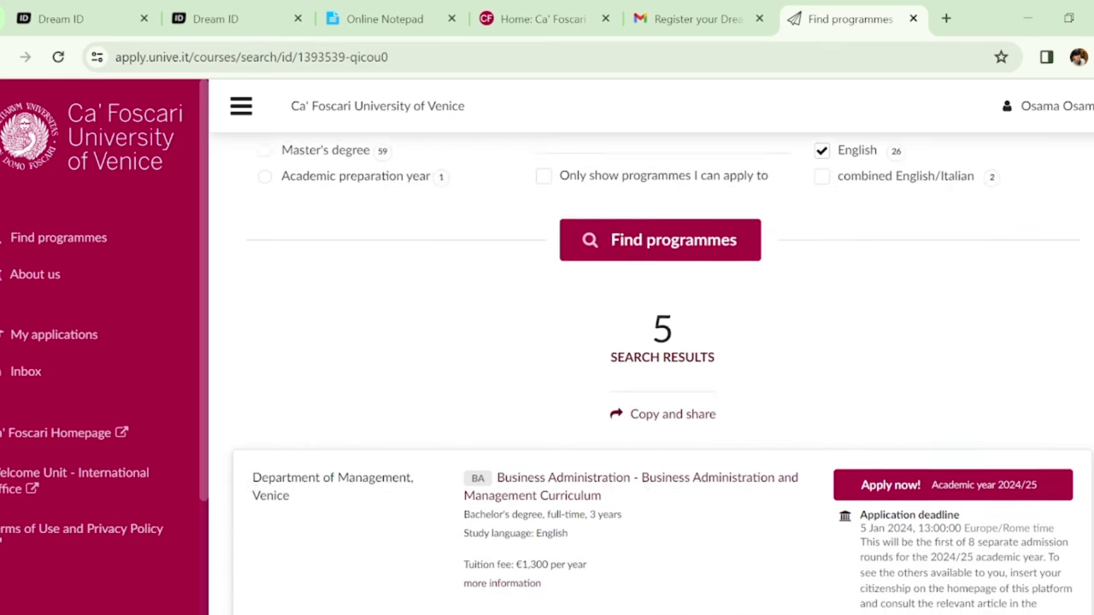
{"action": "scroll", "coordinate": [661, 383], "scroll_direction": "down", "scroll_amount": 1}
{"action": "scroll", "coordinate": [662, 374], "scroll_direction": "up", "scroll_amount": 2}
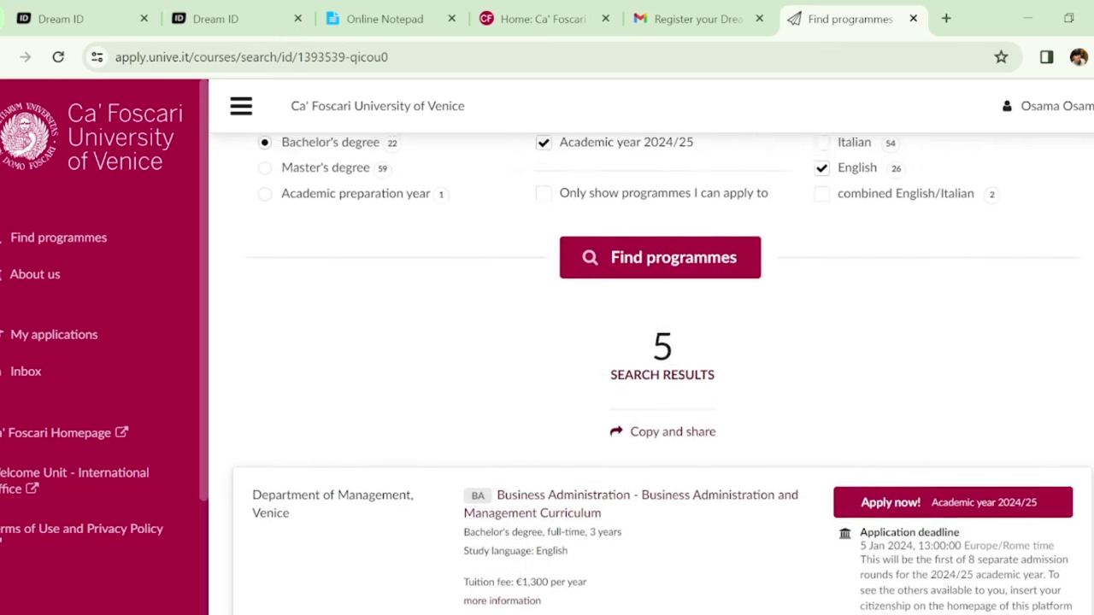
{"action": "scroll", "coordinate": [662, 374], "scroll_direction": "down", "scroll_amount": 8}
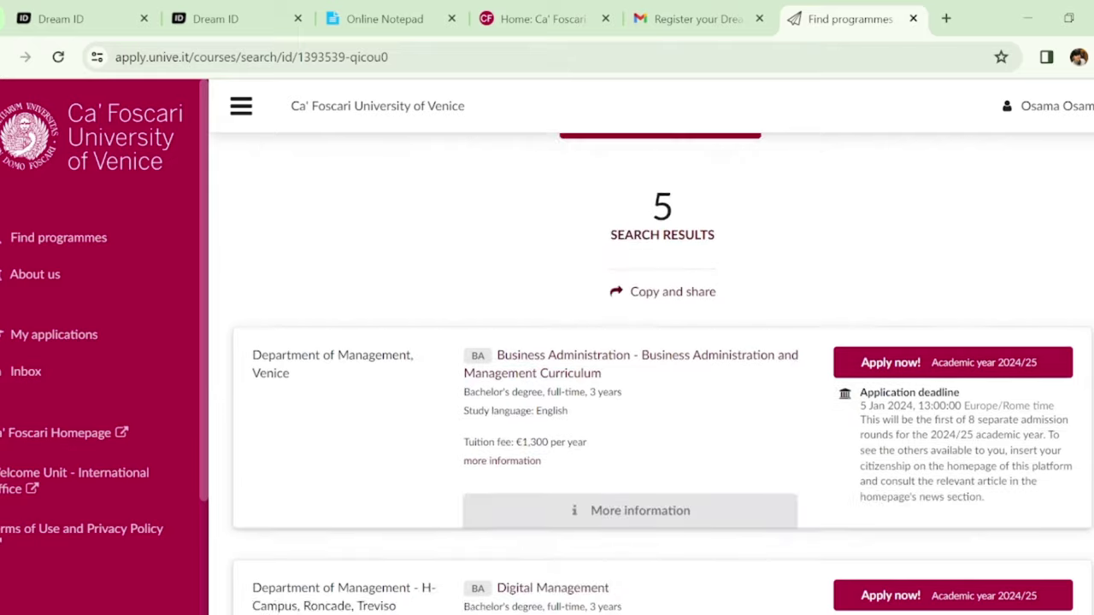
{"action": "scroll", "coordinate": [661, 373], "scroll_direction": "down", "scroll_amount": 7}
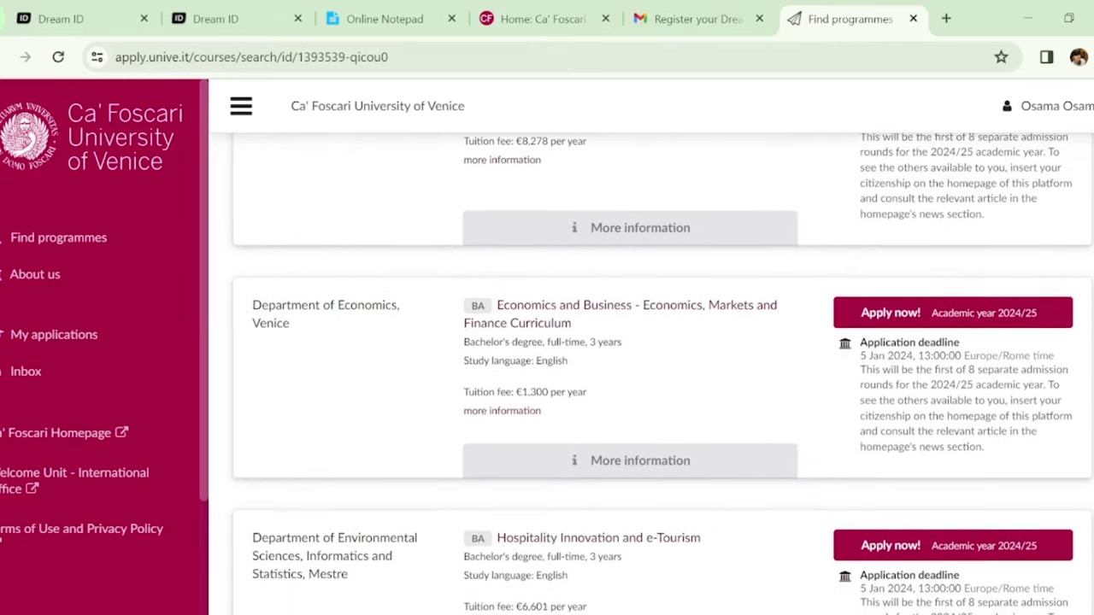
{"action": "scroll", "coordinate": [662, 374], "scroll_direction": "up", "scroll_amount": 11}
{"action": "scroll", "coordinate": [1090, 286], "scroll_direction": "up", "scroll_amount": 1}
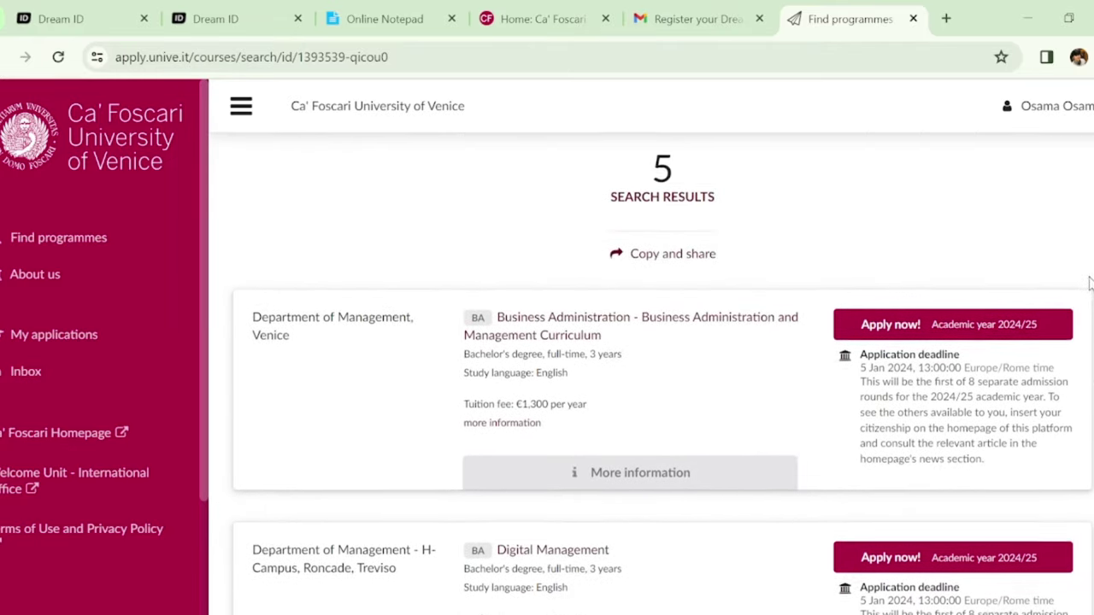
{"action": "scroll", "coordinate": [1090, 286], "scroll_direction": "down", "scroll_amount": 1}
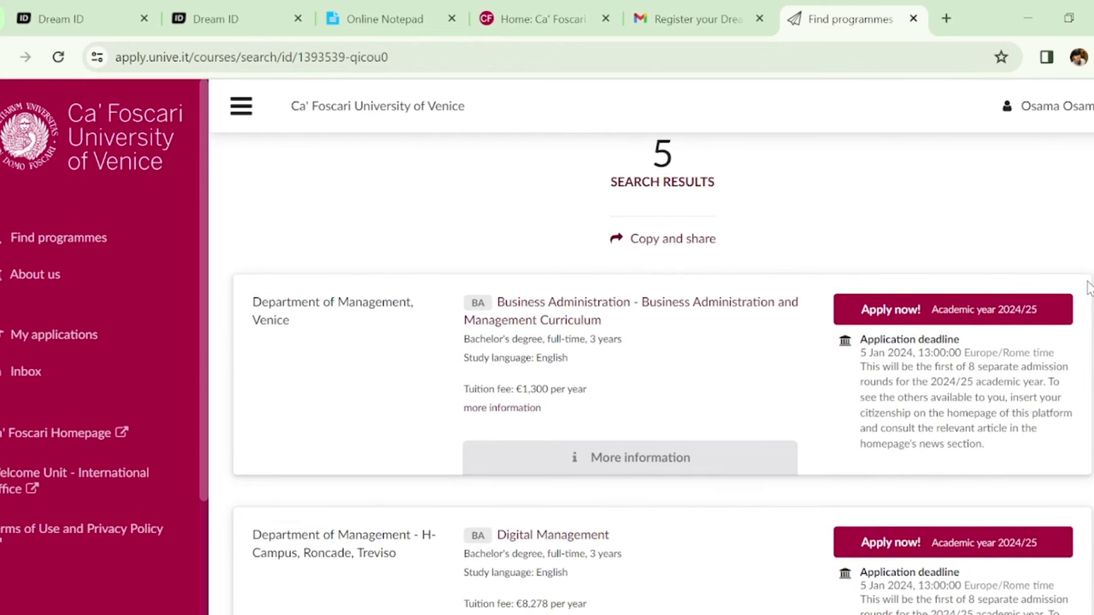
{"action": "scroll", "coordinate": [1088, 291], "scroll_direction": "down", "scroll_amount": 4}
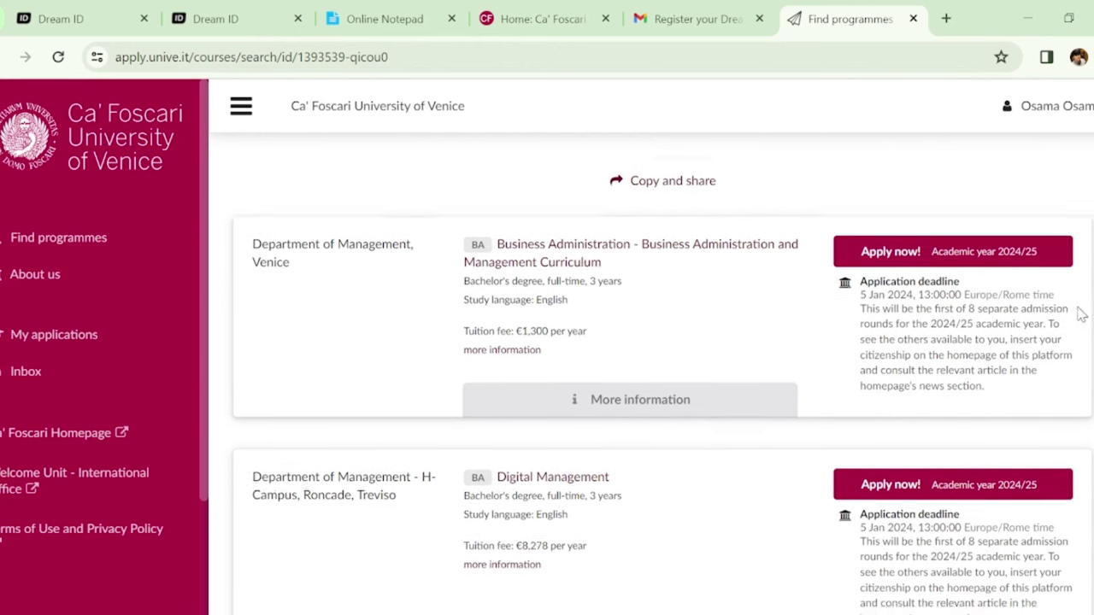
{"action": "scroll", "coordinate": [1066, 361], "scroll_direction": "down", "scroll_amount": 4}
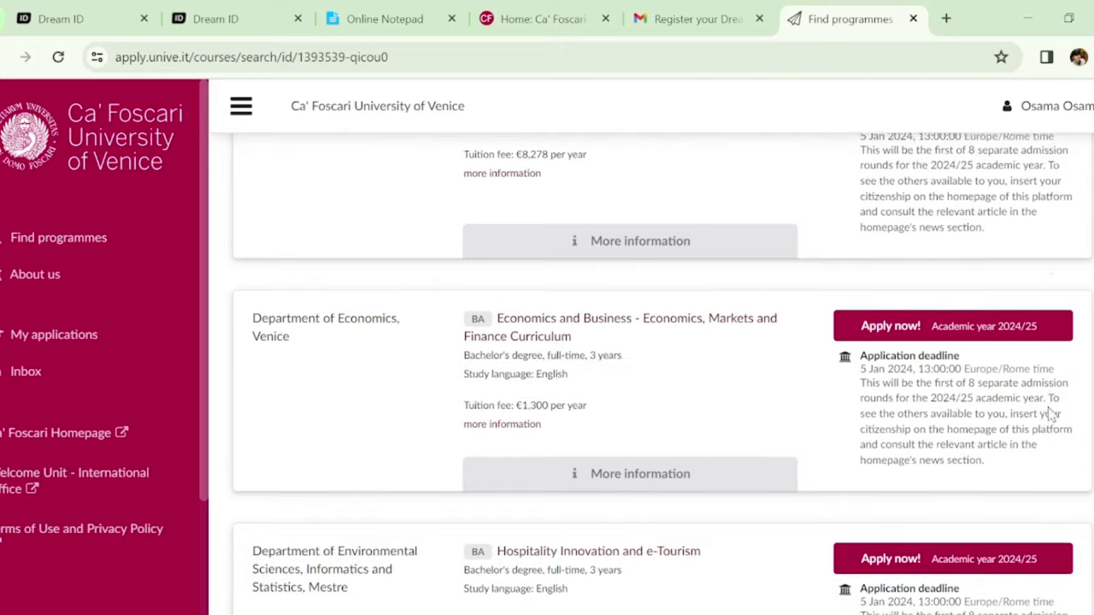
{"action": "scroll", "coordinate": [1048, 438], "scroll_direction": "down", "scroll_amount": 4}
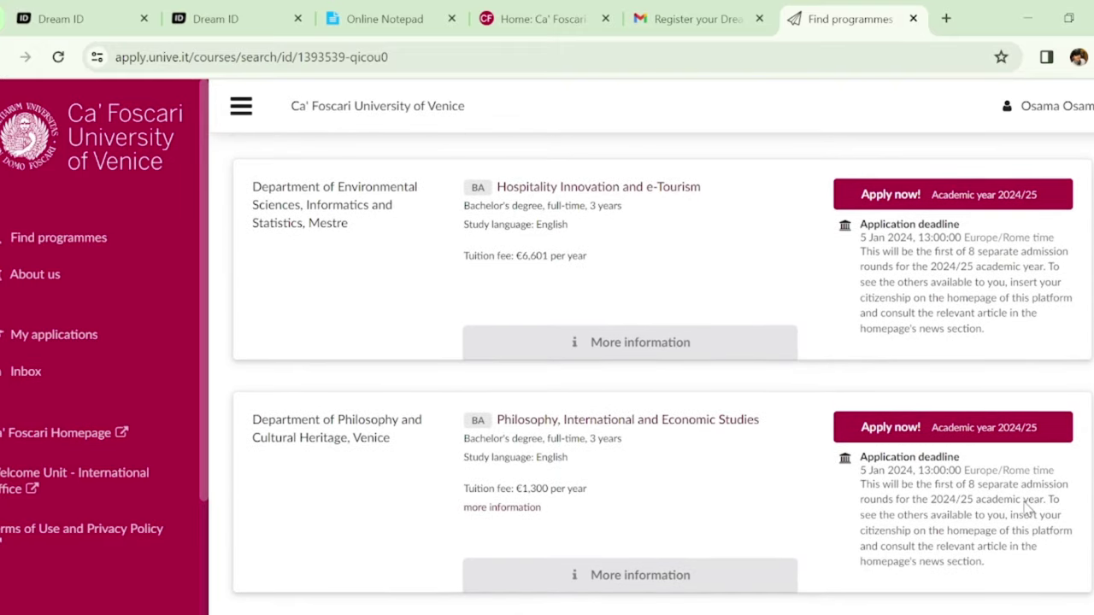
{"action": "scroll", "coordinate": [1021, 513], "scroll_direction": "down", "scroll_amount": 2}
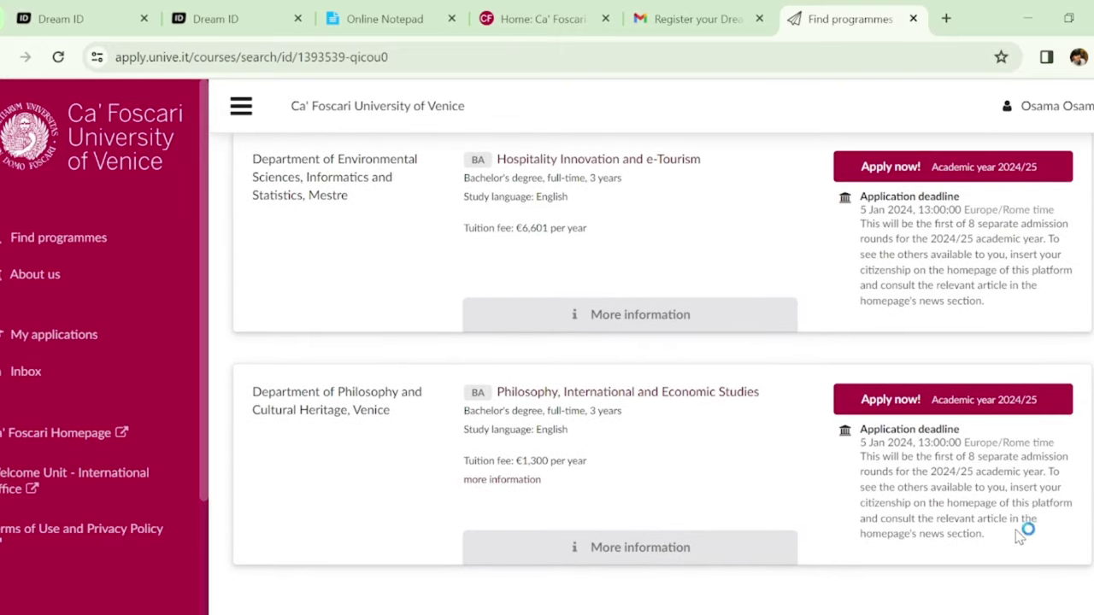
{"action": "scroll", "coordinate": [1018, 513], "scroll_direction": "up", "scroll_amount": 12}
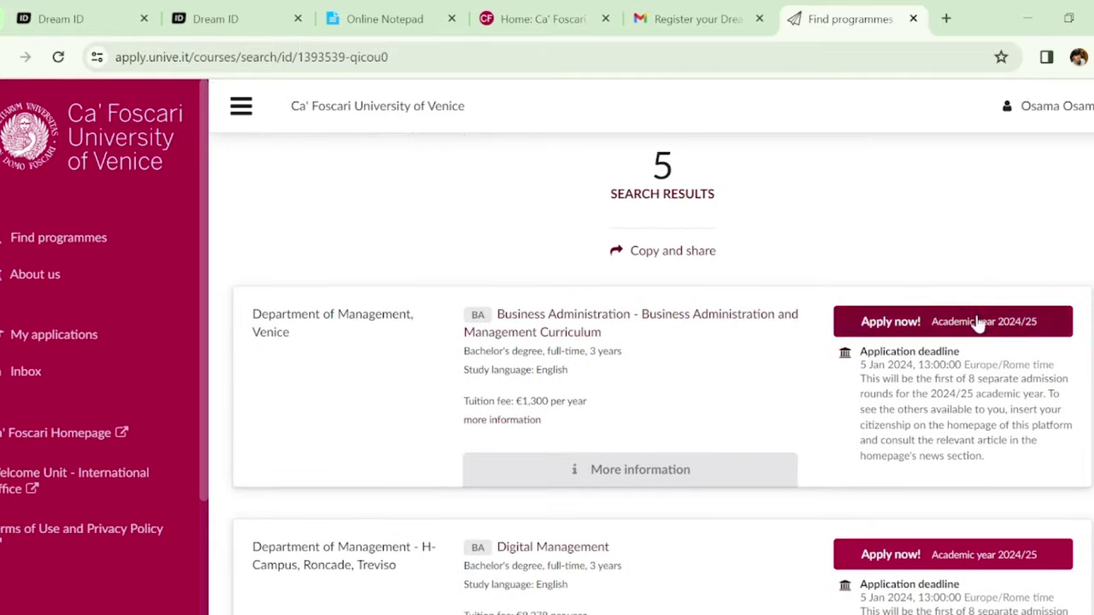
{"action": "scroll", "coordinate": [662, 374], "scroll_direction": "up", "scroll_amount": 2}
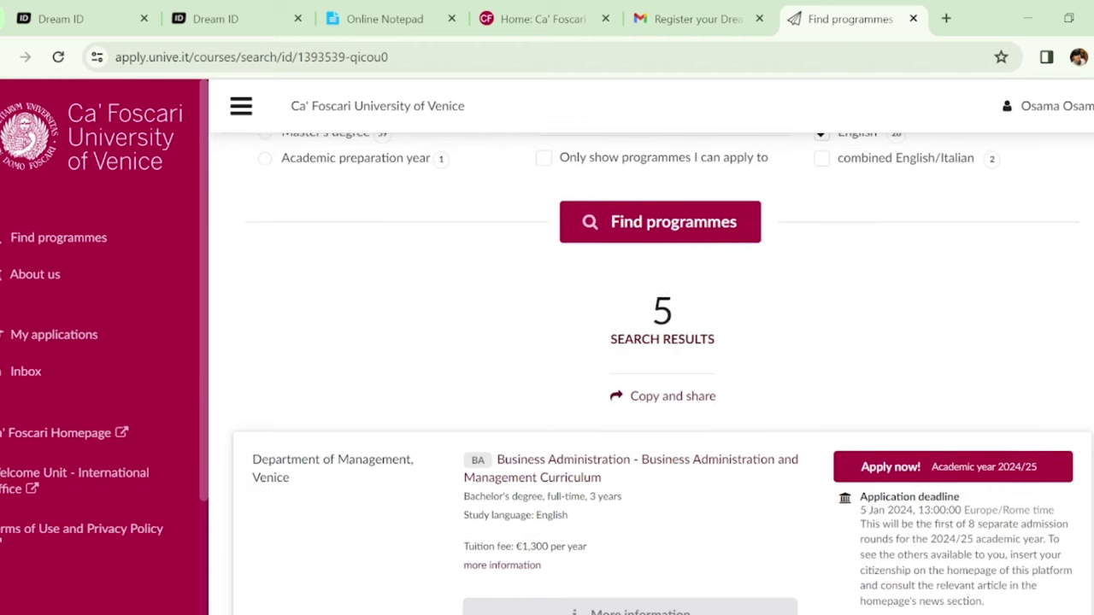
{"action": "scroll", "coordinate": [661, 374], "scroll_direction": "up", "scroll_amount": 4}
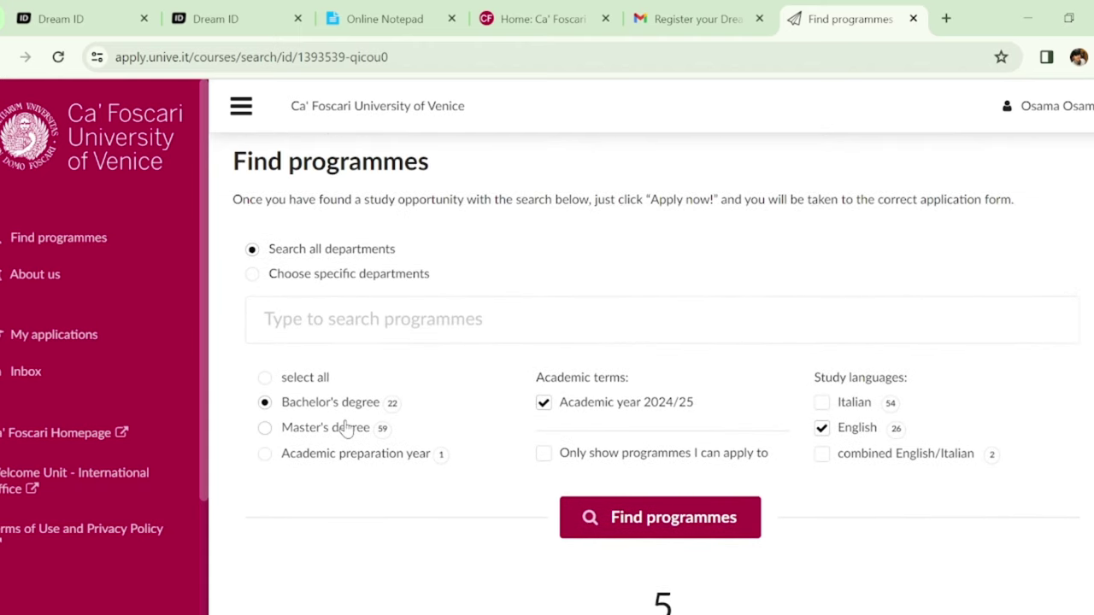
{"action": "left_click", "coordinate": [347, 429]}
Run the master's search and apply to Computer Science and Information Technology
{"action": "left_click", "coordinate": [701, 519]}
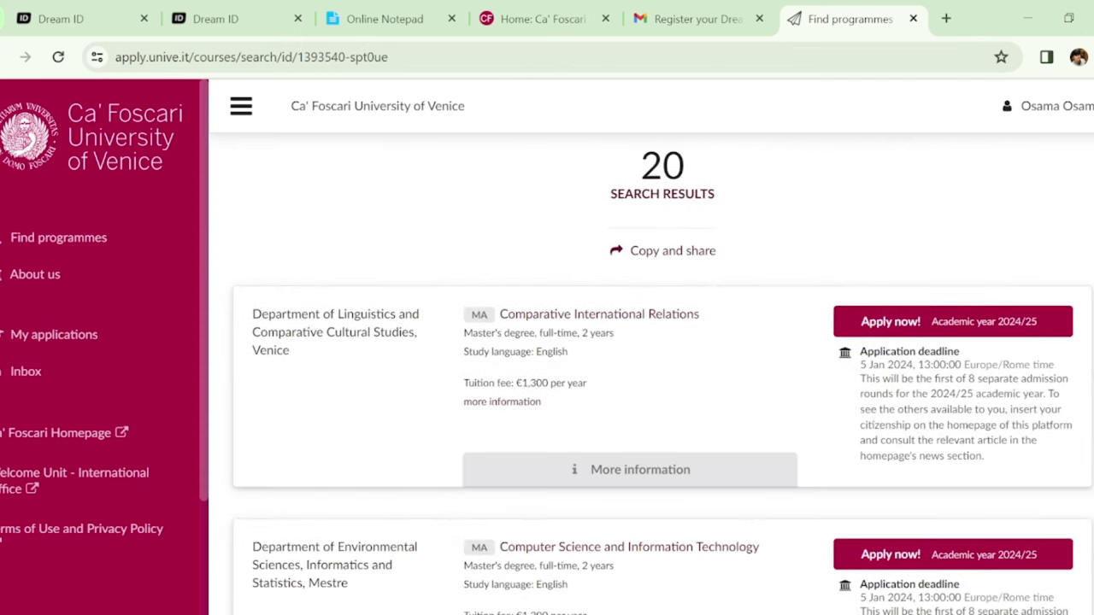
{"action": "scroll", "coordinate": [662, 383], "scroll_direction": "down", "scroll_amount": 8}
{"action": "scroll", "coordinate": [650, 376], "scroll_direction": "down", "scroll_amount": 13}
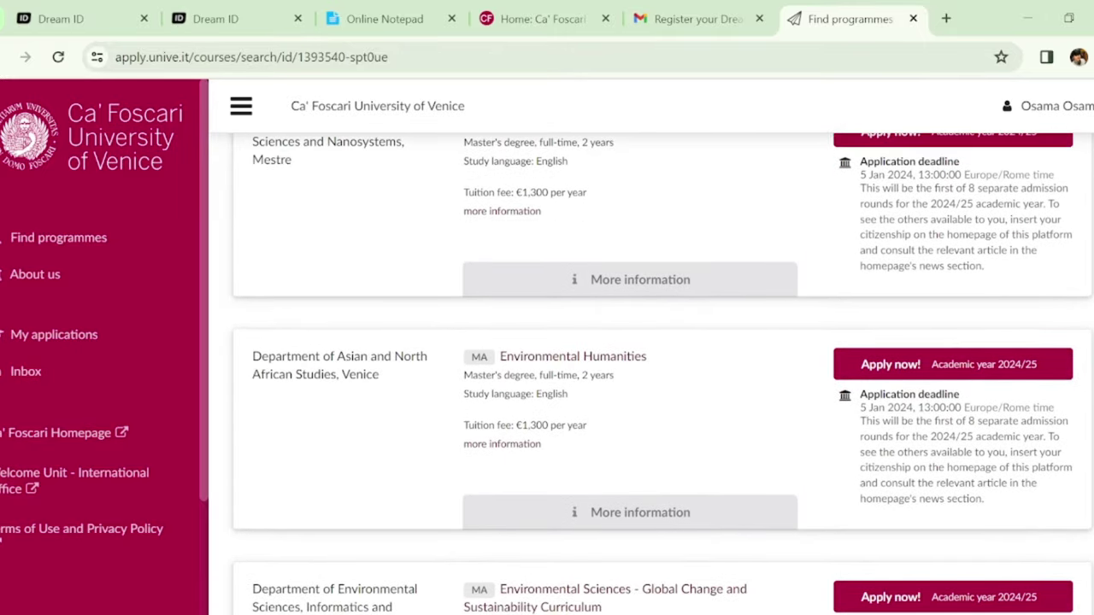
{"action": "scroll", "coordinate": [662, 373], "scroll_direction": "down", "scroll_amount": 10}
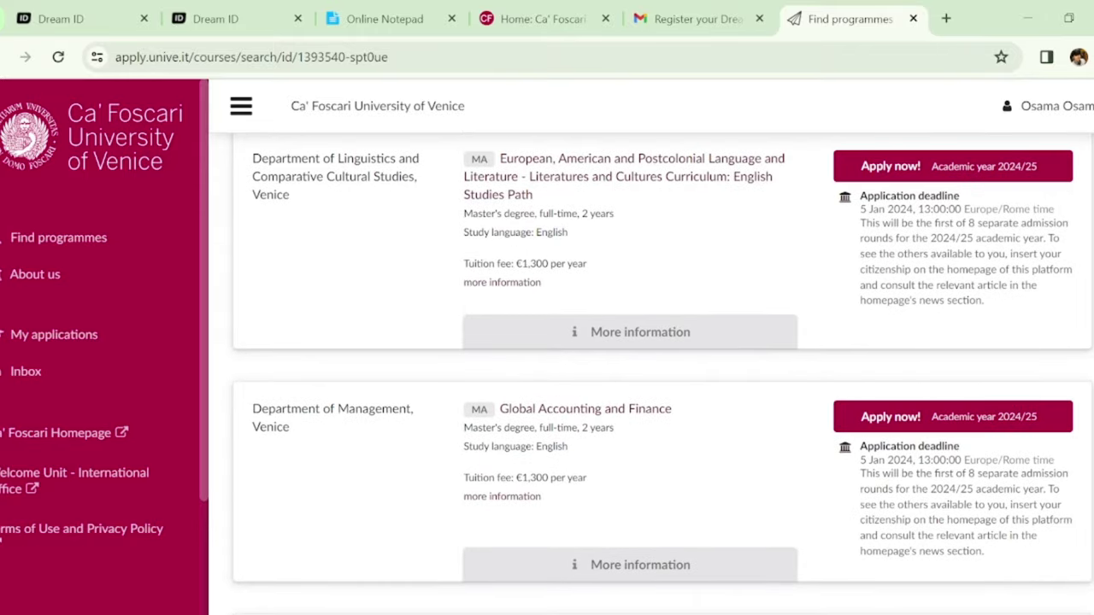
{"action": "scroll", "coordinate": [650, 376], "scroll_direction": "down", "scroll_amount": 5}
{"action": "scroll", "coordinate": [664, 373], "scroll_direction": "up", "scroll_amount": 2}
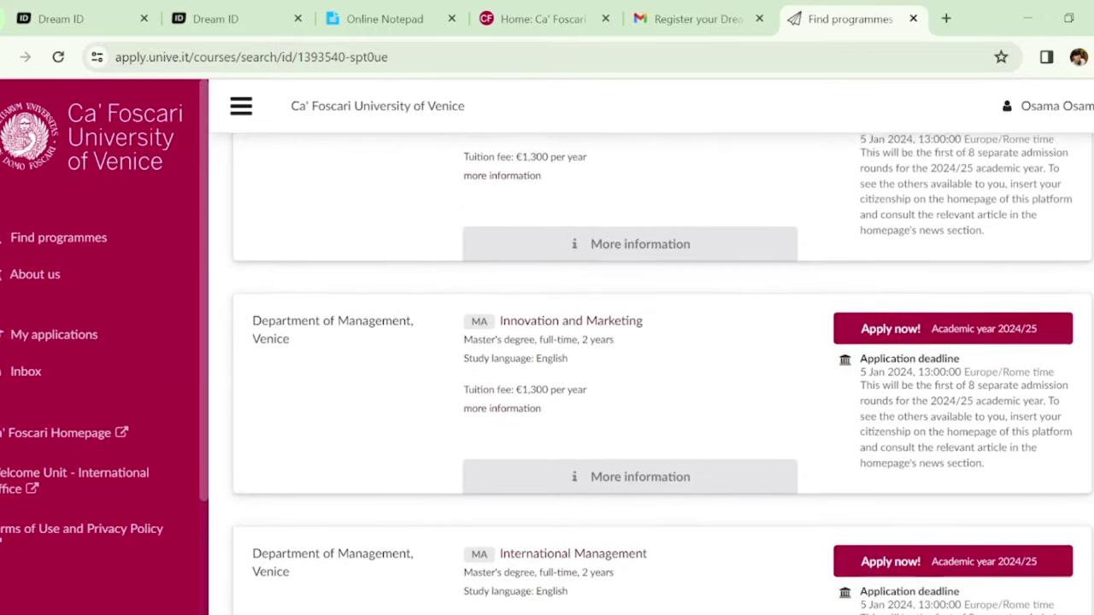
{"action": "scroll", "coordinate": [663, 373], "scroll_direction": "down", "scroll_amount": 6}
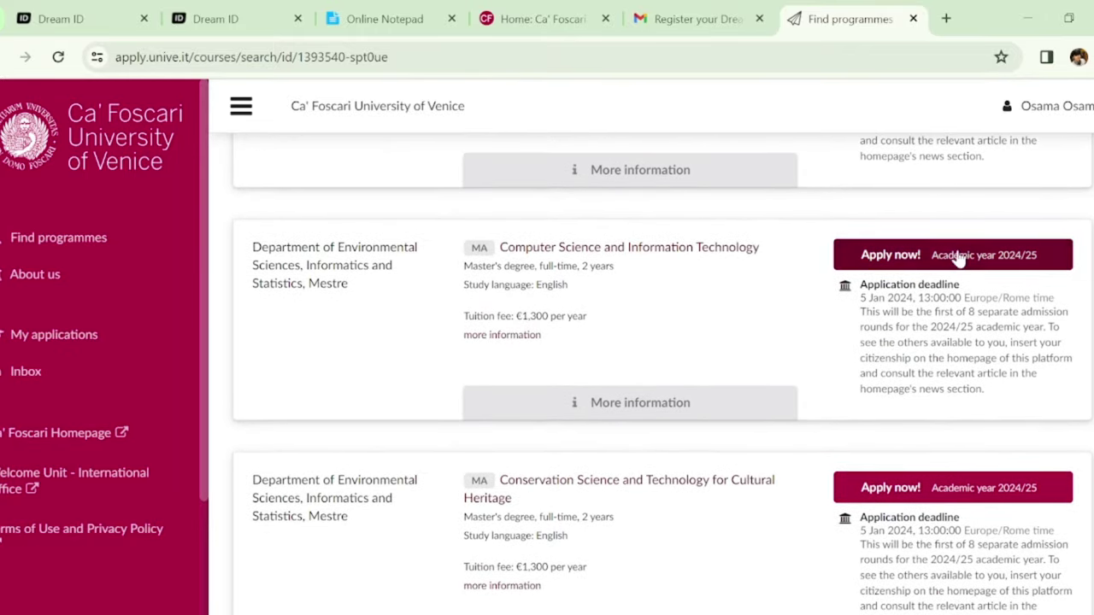
{"action": "left_click", "coordinate": [958, 262]}
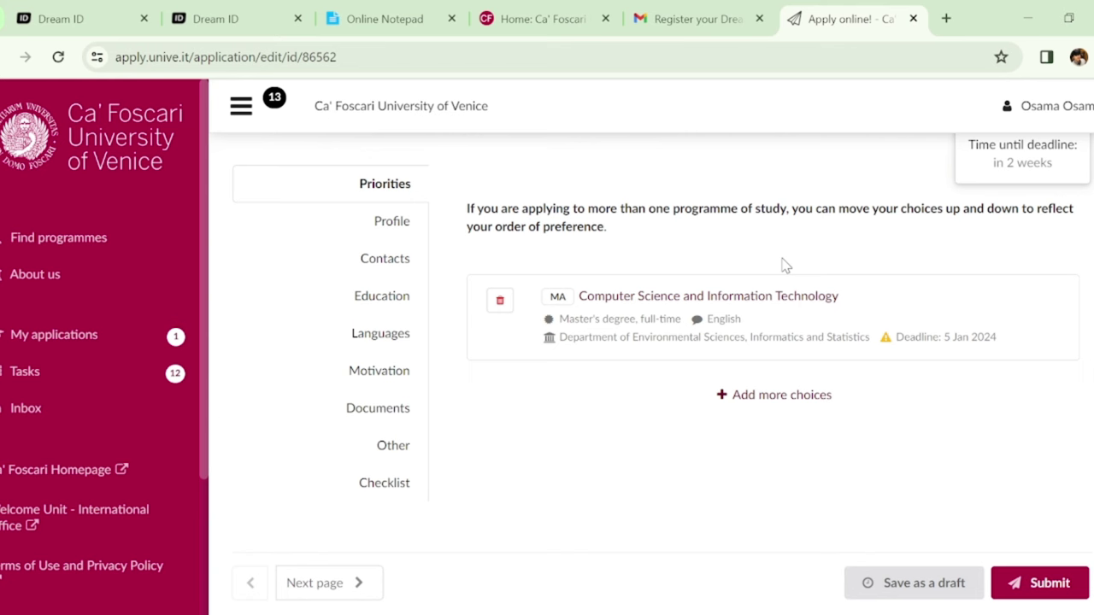
Add Data Analytics for Business and Society as another programme choice
{"action": "left_click", "coordinate": [783, 402]}
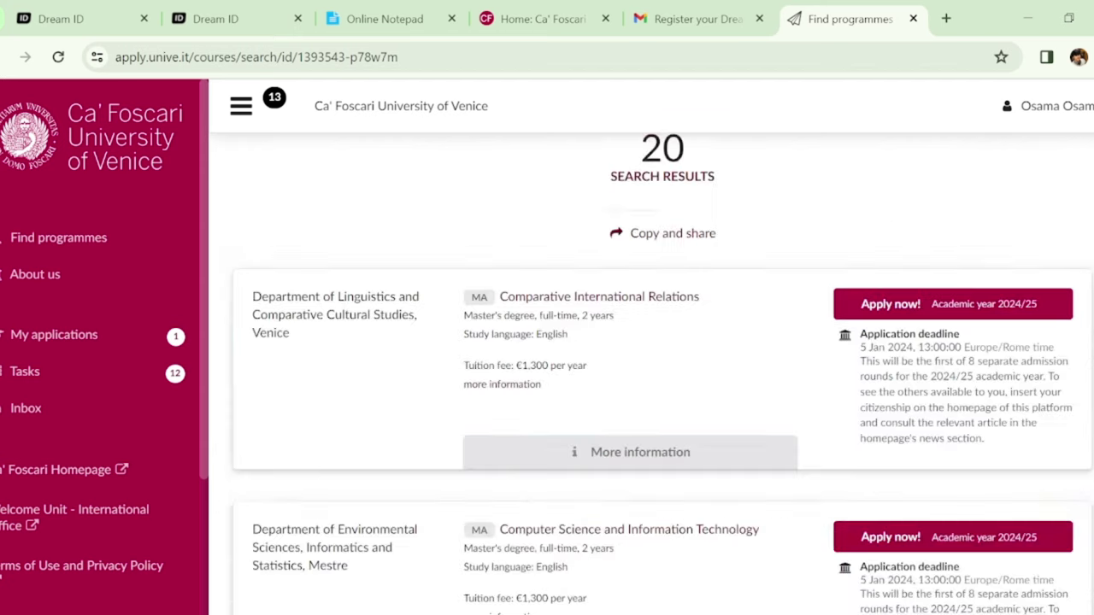
{"action": "scroll", "coordinate": [661, 375], "scroll_direction": "down", "scroll_amount": 3}
{"action": "scroll", "coordinate": [661, 374], "scroll_direction": "down", "scroll_amount": 4}
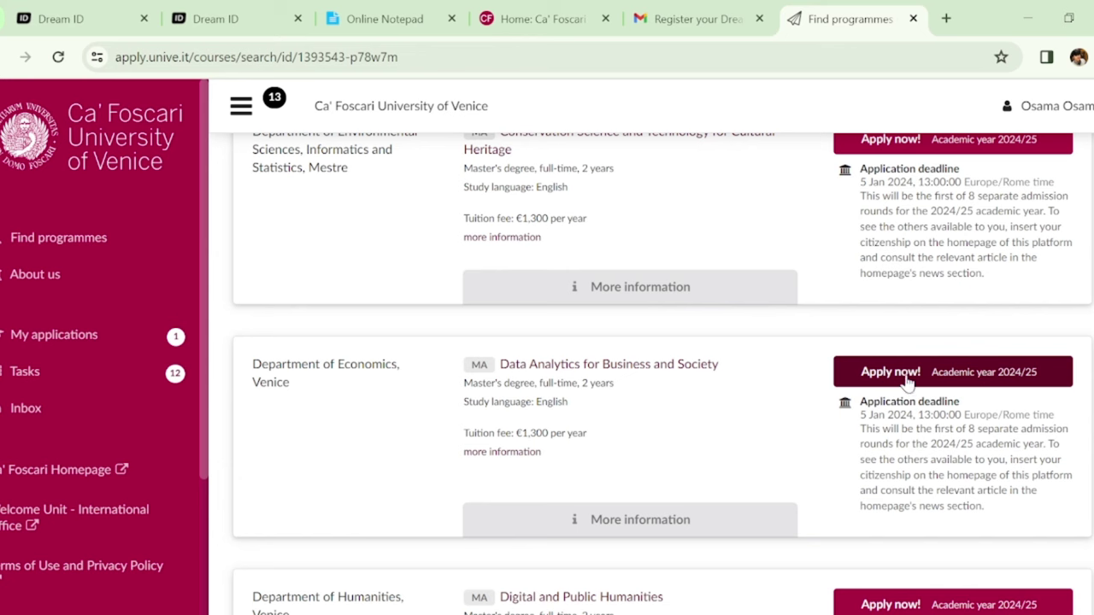
{"action": "left_click", "coordinate": [906, 379]}
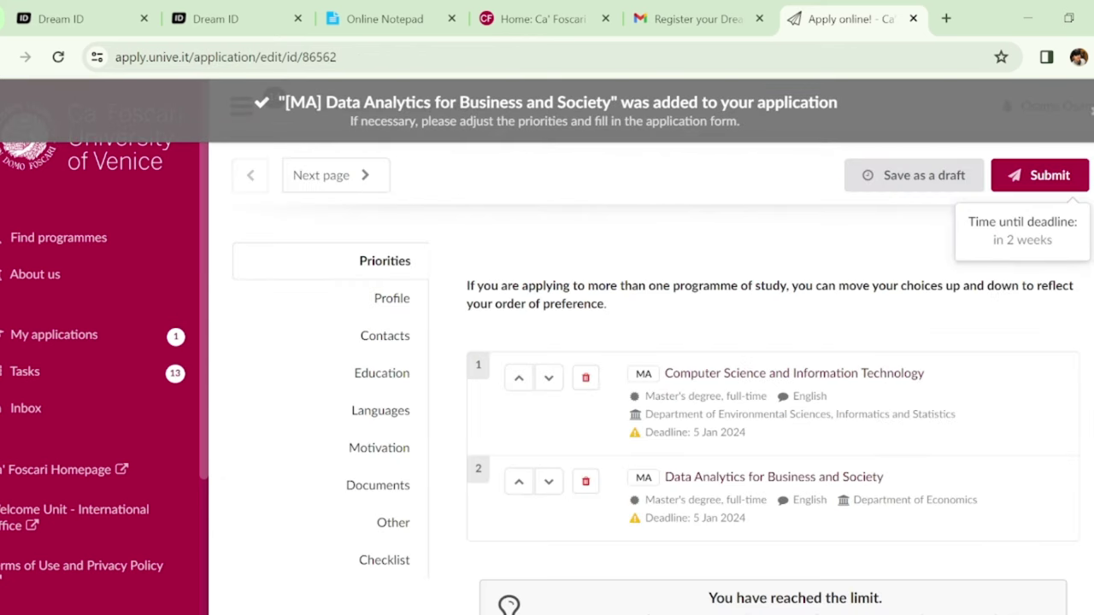
Review the two choices and move on to the Profile section
{"action": "scroll", "coordinate": [1056, 253], "scroll_direction": "down", "scroll_amount": 1}
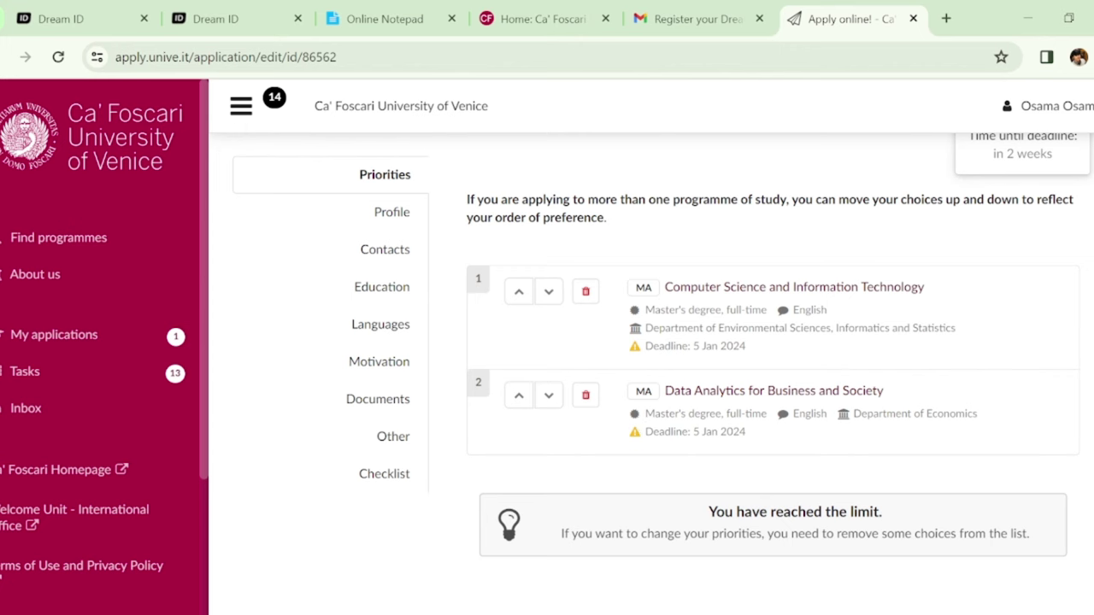
{"action": "scroll", "coordinate": [664, 363], "scroll_direction": "up", "scroll_amount": 1}
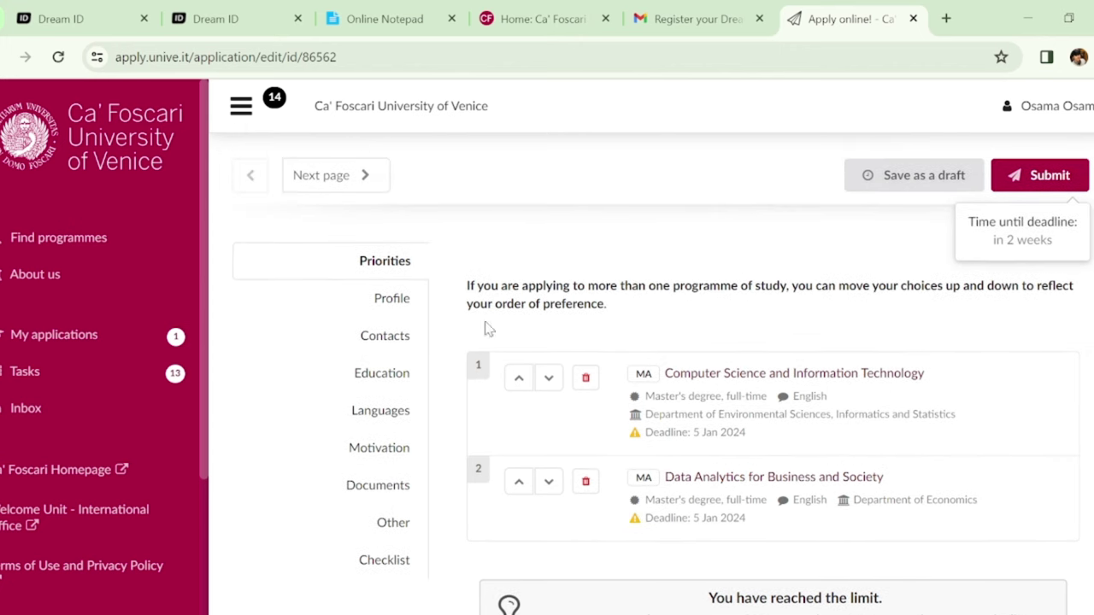
{"action": "left_click", "coordinate": [400, 298]}
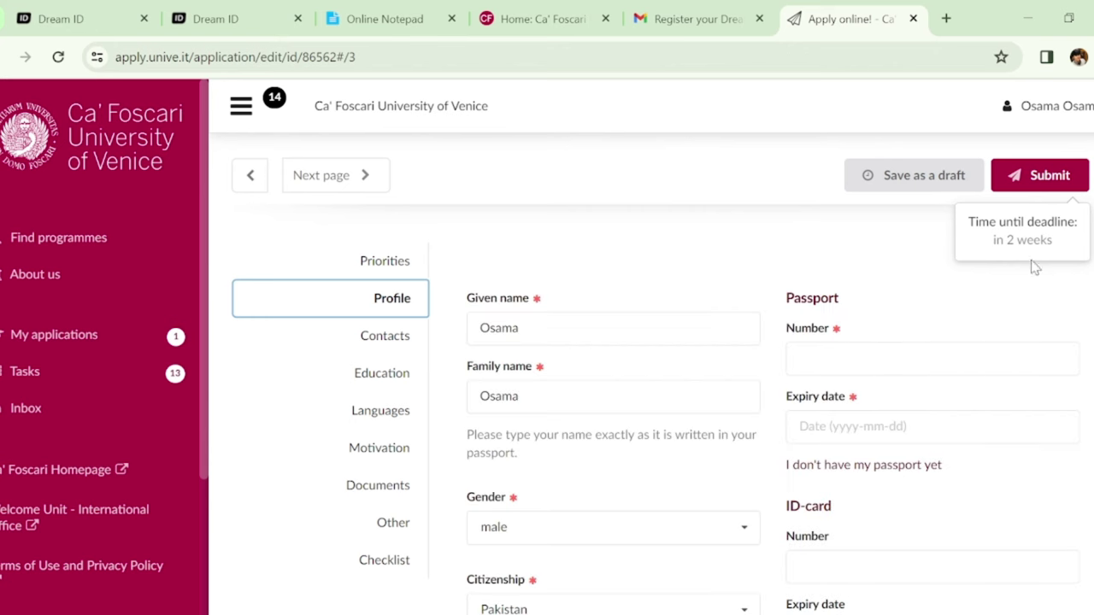
Set the passport expiry date to 8 March 2036
{"action": "scroll", "coordinate": [663, 374], "scroll_direction": "down", "scroll_amount": 2}
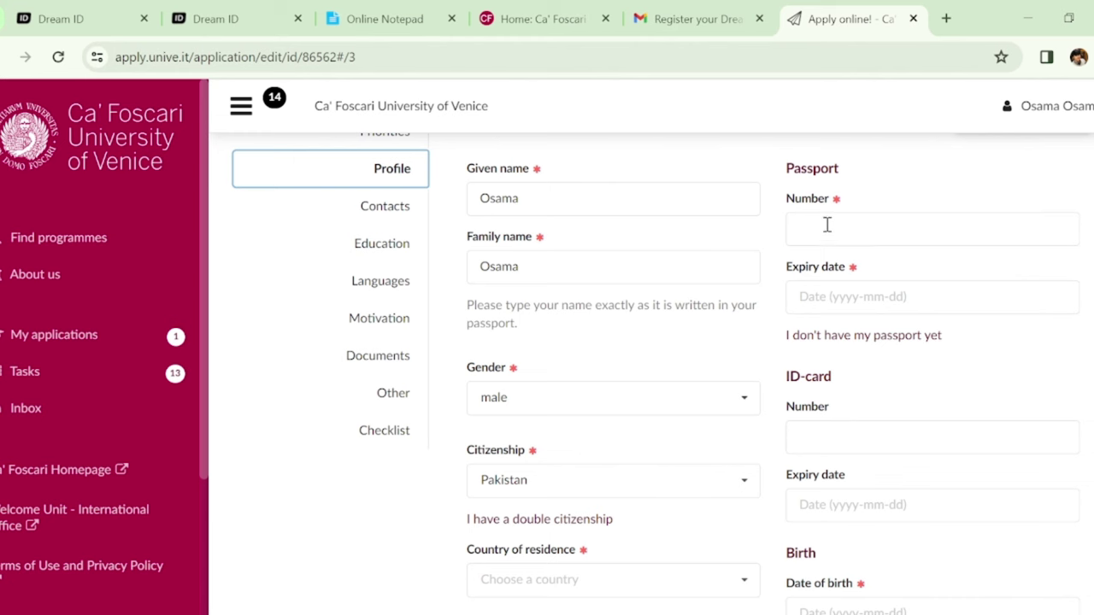
{"action": "left_click", "coordinate": [927, 296]}
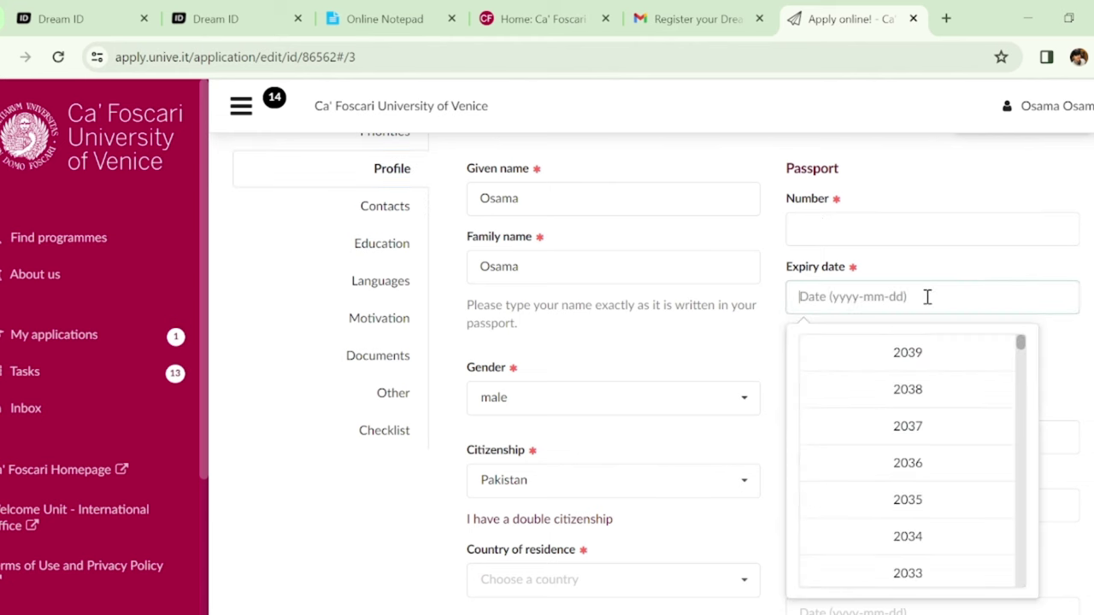
{"action": "left_click", "coordinate": [931, 462]}
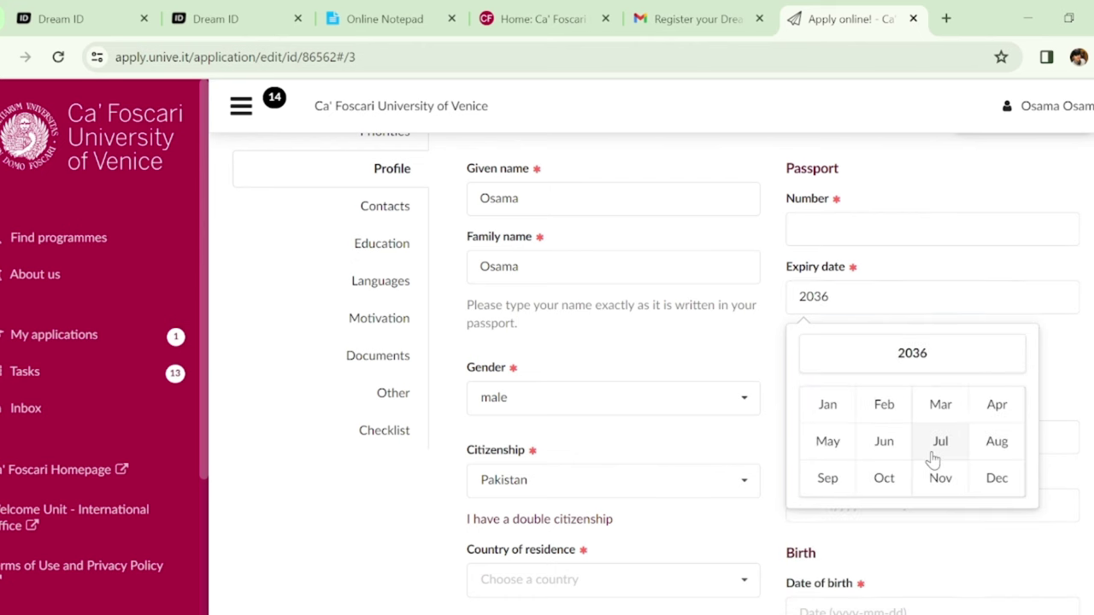
{"action": "left_click", "coordinate": [945, 408]}
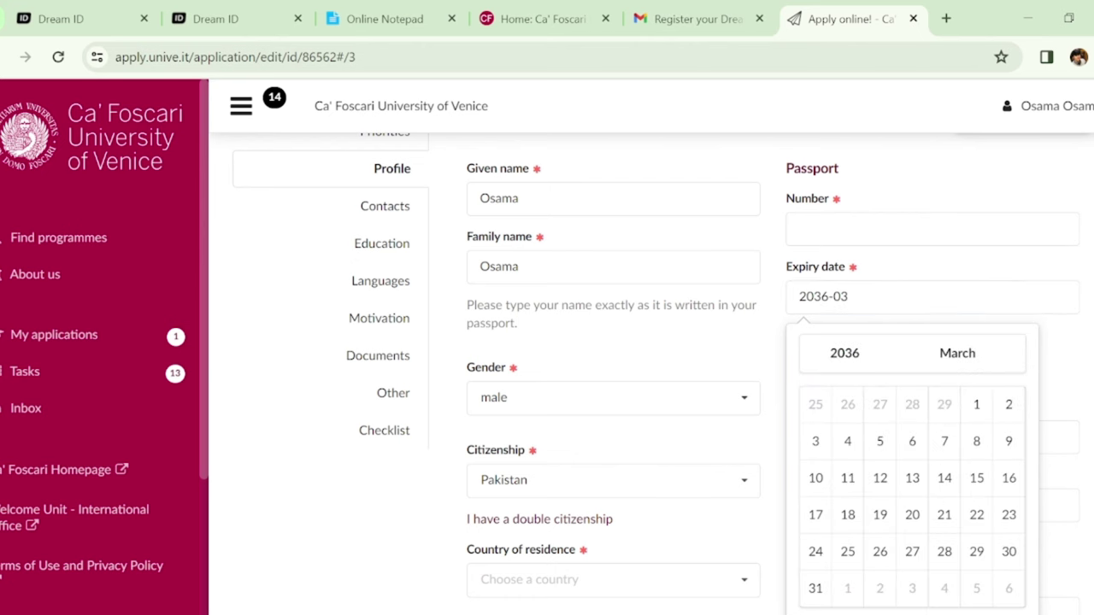
{"action": "left_click", "coordinate": [971, 458]}
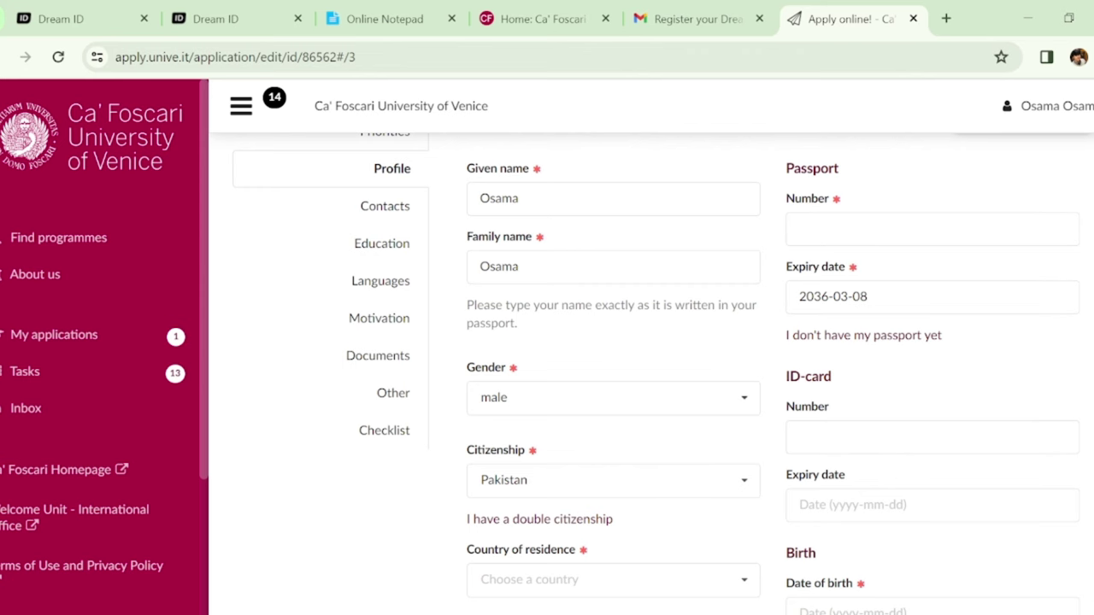
Start on country of residence, then open the virtual tax code generator link in a new tab
{"action": "scroll", "coordinate": [650, 376], "scroll_direction": "down", "scroll_amount": 2}
{"action": "scroll", "coordinate": [650, 376], "scroll_direction": "down", "scroll_amount": 2}
{"action": "scroll", "coordinate": [1081, 359], "scroll_direction": "up", "scroll_amount": 2}
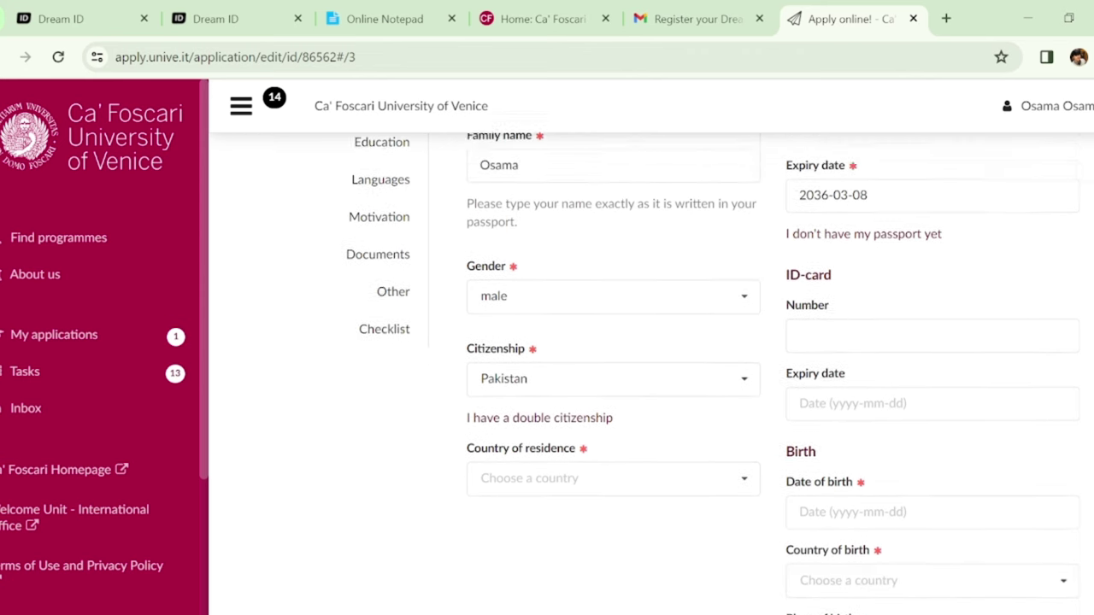
{"action": "scroll", "coordinate": [1081, 359], "scroll_direction": "down", "scroll_amount": 1}
{"action": "scroll", "coordinate": [713, 361], "scroll_direction": "down", "scroll_amount": 2}
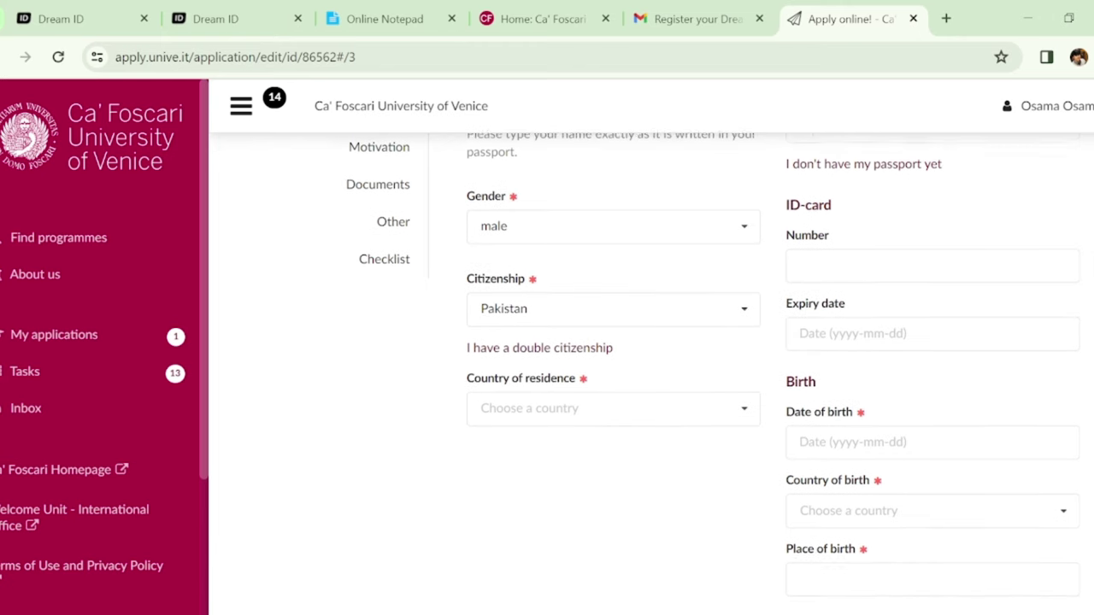
{"action": "scroll", "coordinate": [649, 367], "scroll_direction": "down", "scroll_amount": 1}
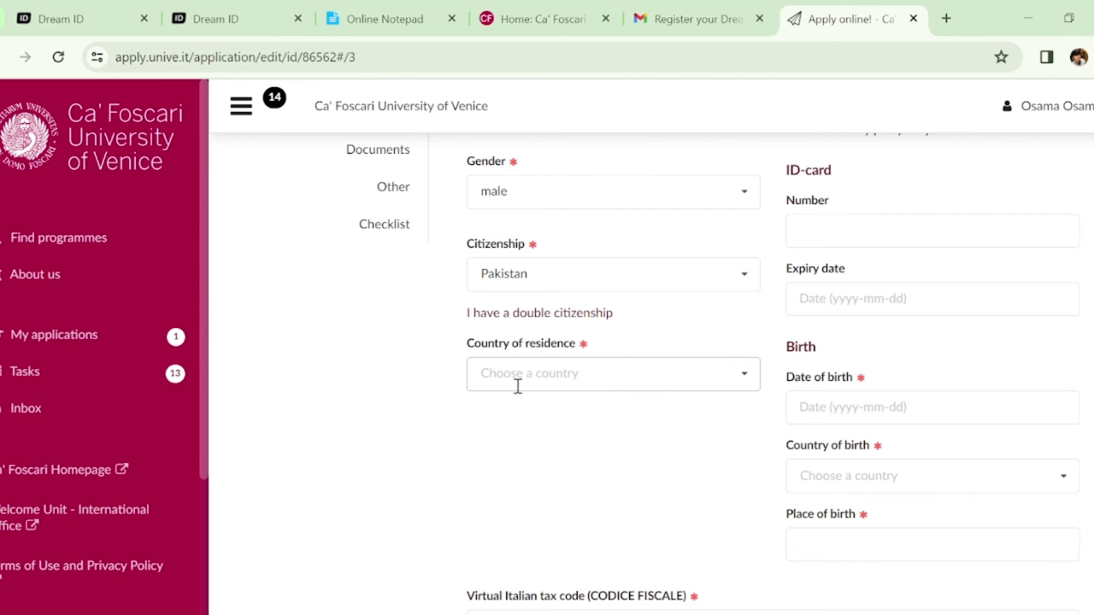
{"action": "left_click", "coordinate": [518, 385]}
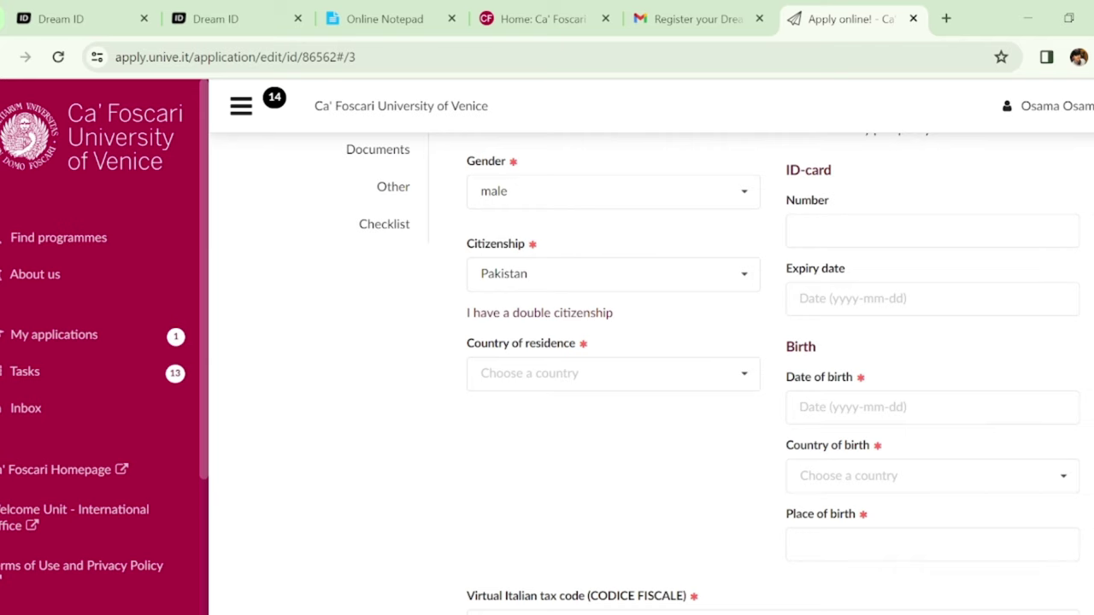
{"action": "scroll", "coordinate": [713, 371], "scroll_direction": "down", "scroll_amount": 1}
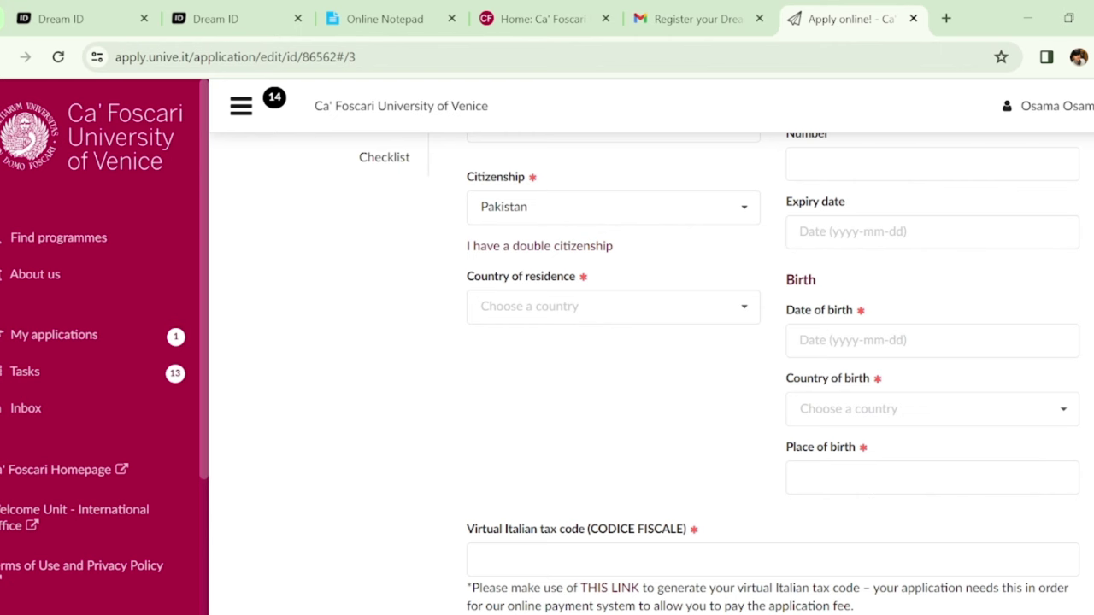
{"action": "scroll", "coordinate": [727, 368], "scroll_direction": "down", "scroll_amount": 3}
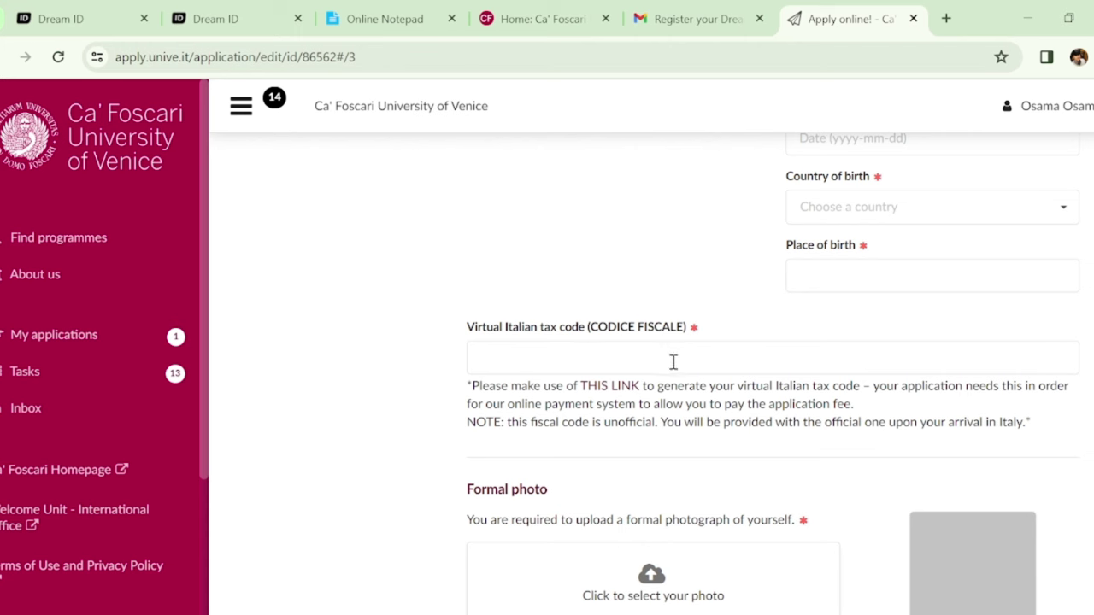
{"action": "middle_click", "coordinate": [603, 390]}
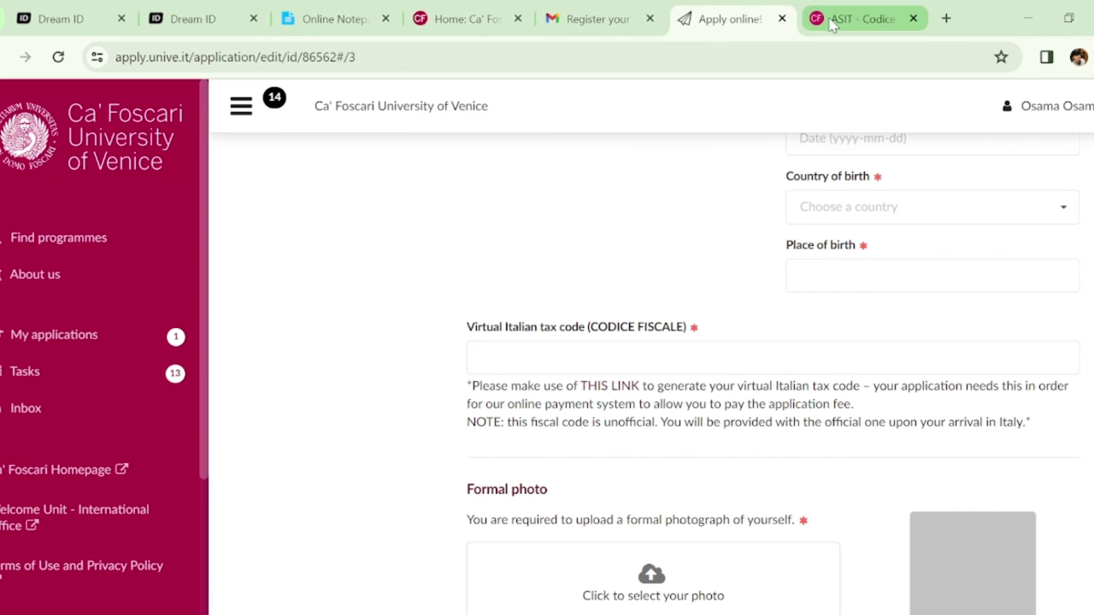
{"action": "left_click", "coordinate": [828, 22]}
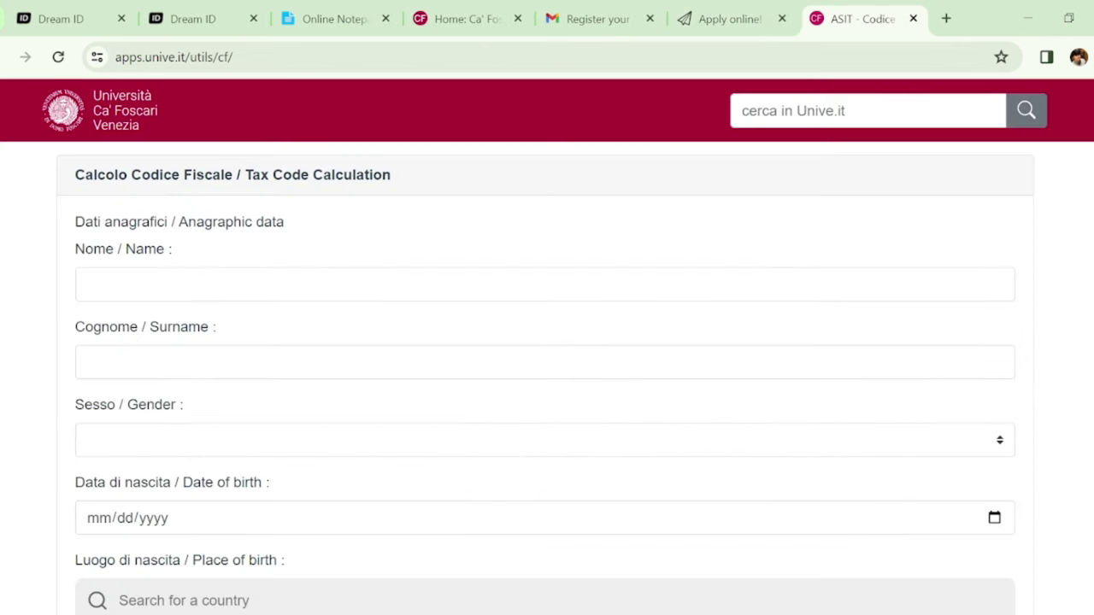
{"action": "scroll", "coordinate": [547, 342], "scroll_direction": "down", "scroll_amount": 2}
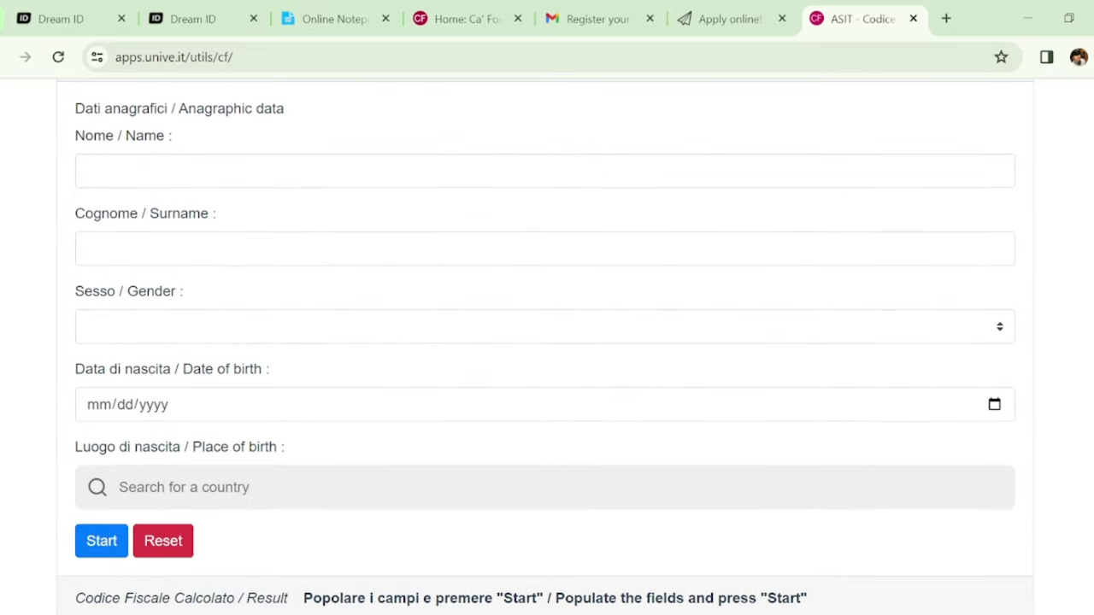
{"action": "scroll", "coordinate": [547, 342], "scroll_direction": "up", "scroll_amount": 2}
{"action": "scroll", "coordinate": [1075, 276], "scroll_direction": "down", "scroll_amount": 3}
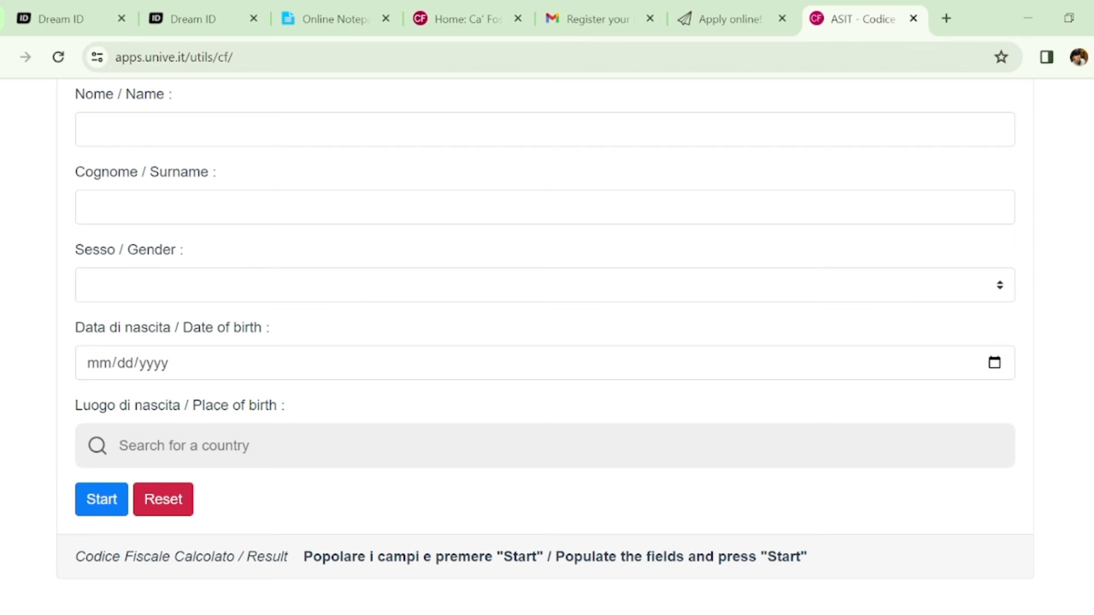
{"action": "scroll", "coordinate": [547, 342], "scroll_direction": "up", "scroll_amount": 3}
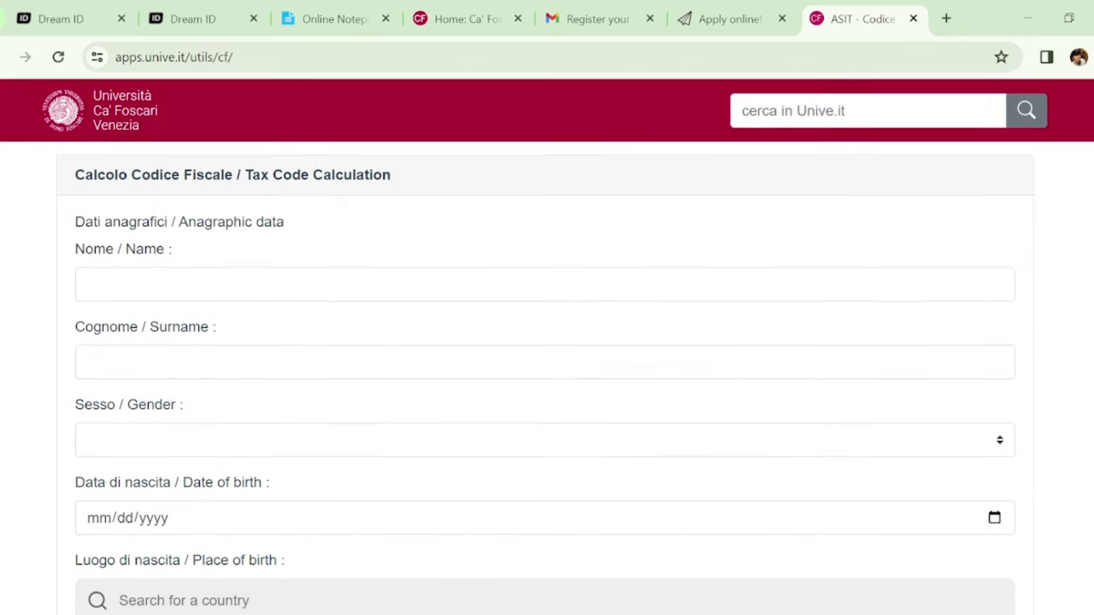
{"action": "left_click", "coordinate": [754, 28]}
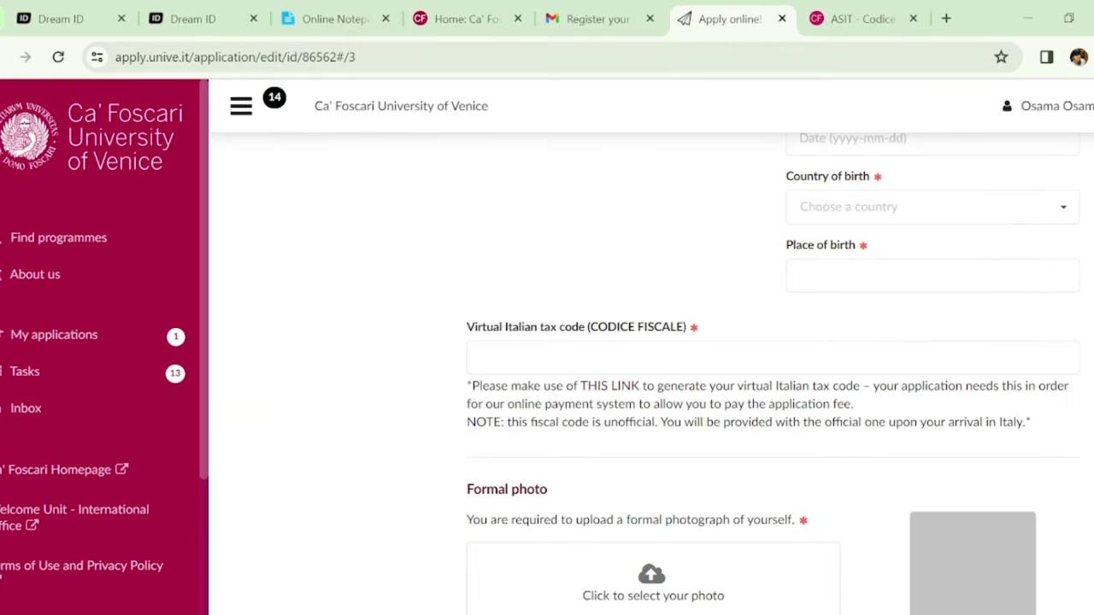
Scroll back to the top of the Profile to review name, passport and citizenship details
{"action": "scroll", "coordinate": [773, 362], "scroll_direction": "down", "scroll_amount": 3}
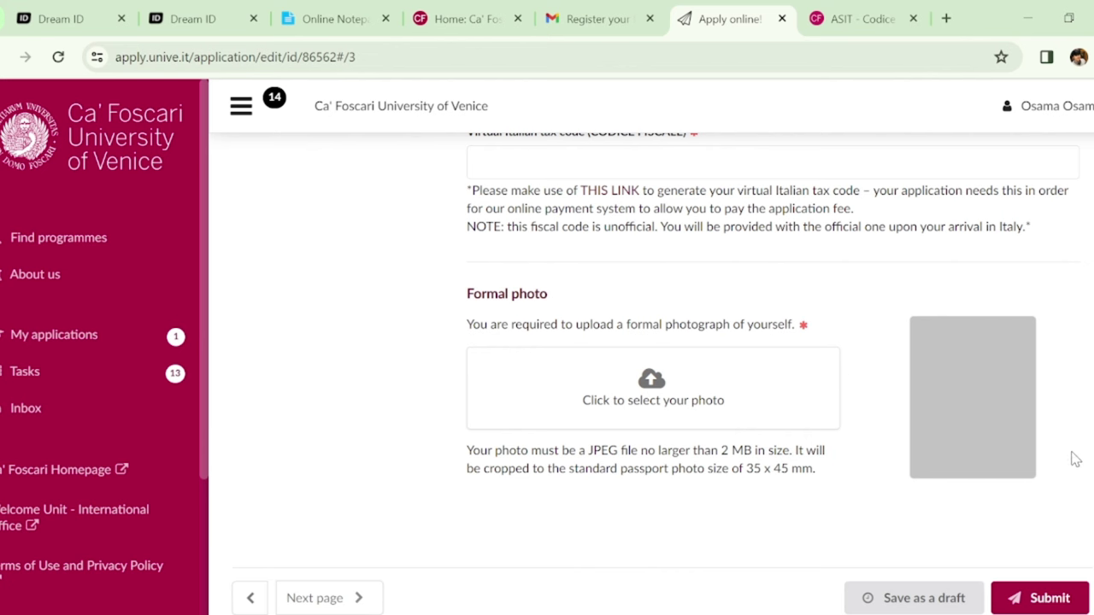
{"action": "scroll", "coordinate": [774, 375], "scroll_direction": "up", "scroll_amount": 4}
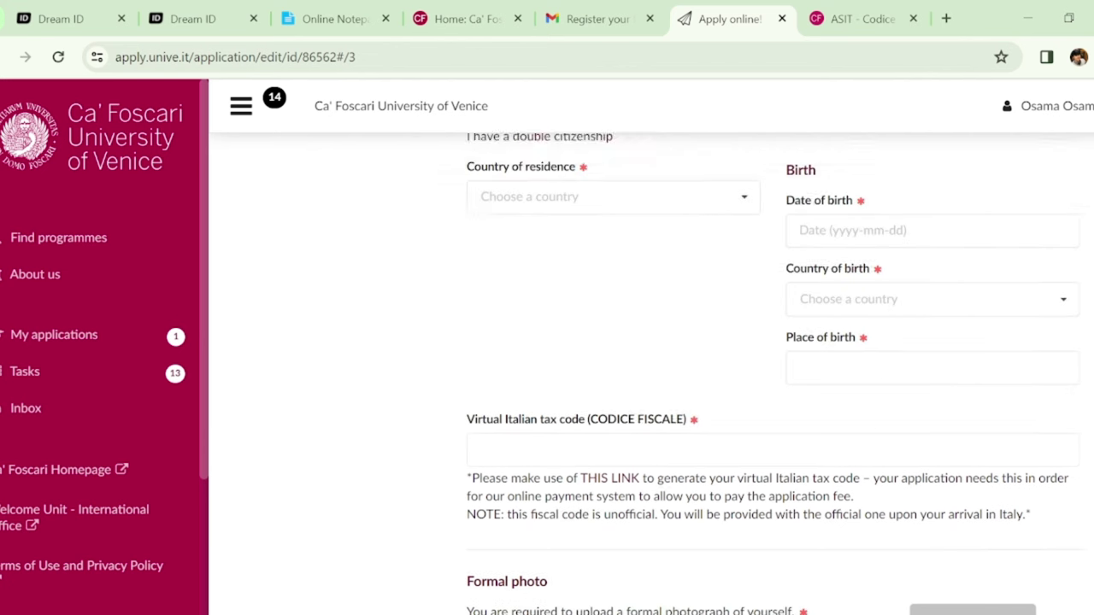
{"action": "scroll", "coordinate": [774, 375], "scroll_direction": "down", "scroll_amount": 4}
{"action": "scroll", "coordinate": [1089, 219], "scroll_direction": "up", "scroll_amount": 10}
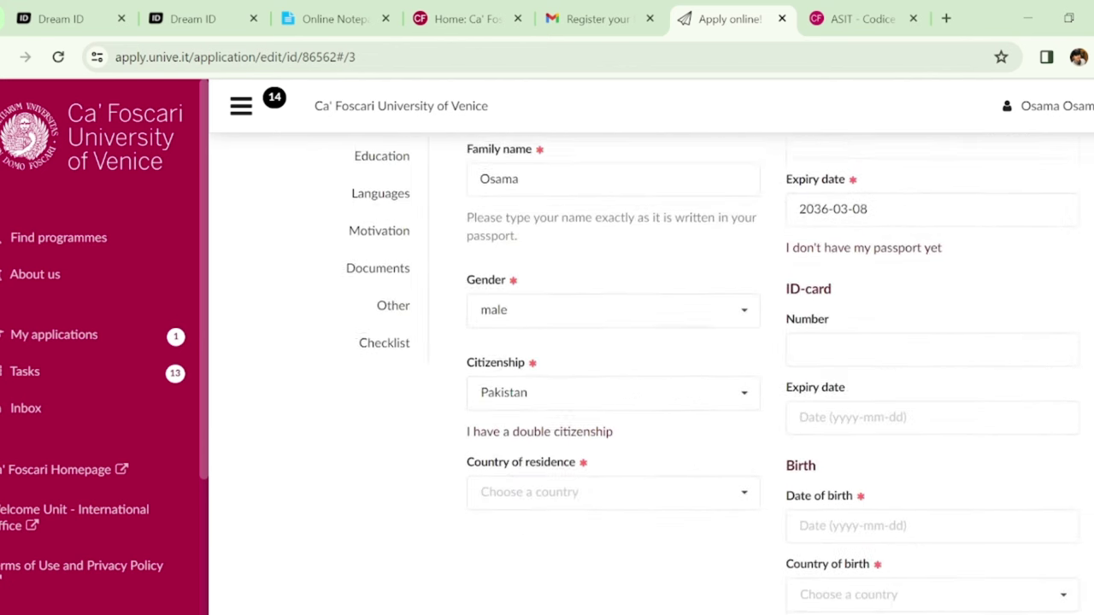
Open the Contacts section and look over the e-mail, address and mobile fields
{"action": "left_click", "coordinate": [400, 257]}
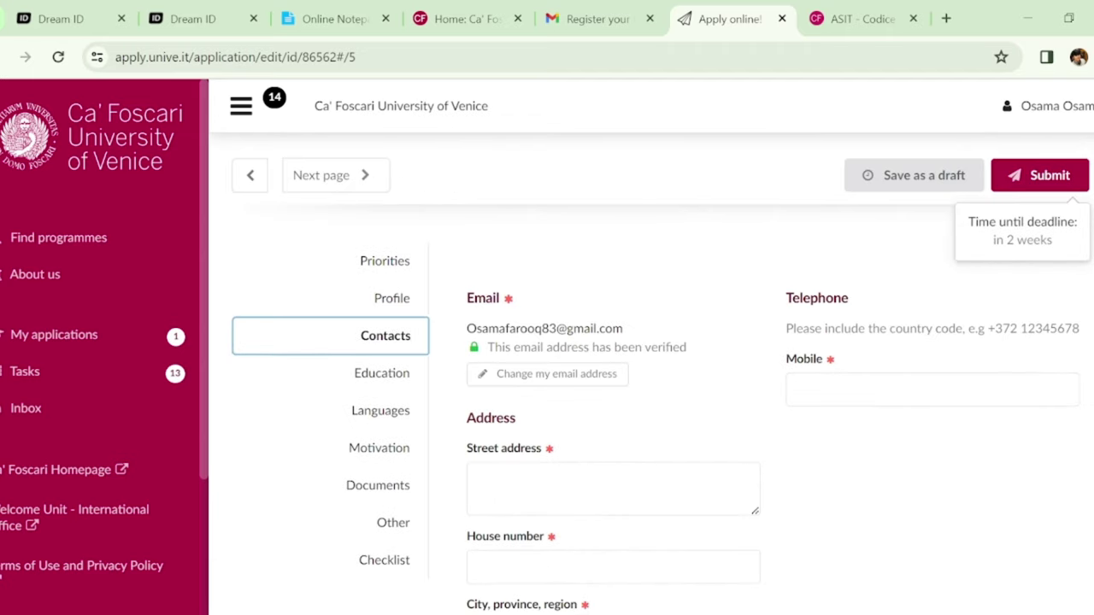
{"action": "scroll", "coordinate": [663, 376], "scroll_direction": "down", "scroll_amount": 2}
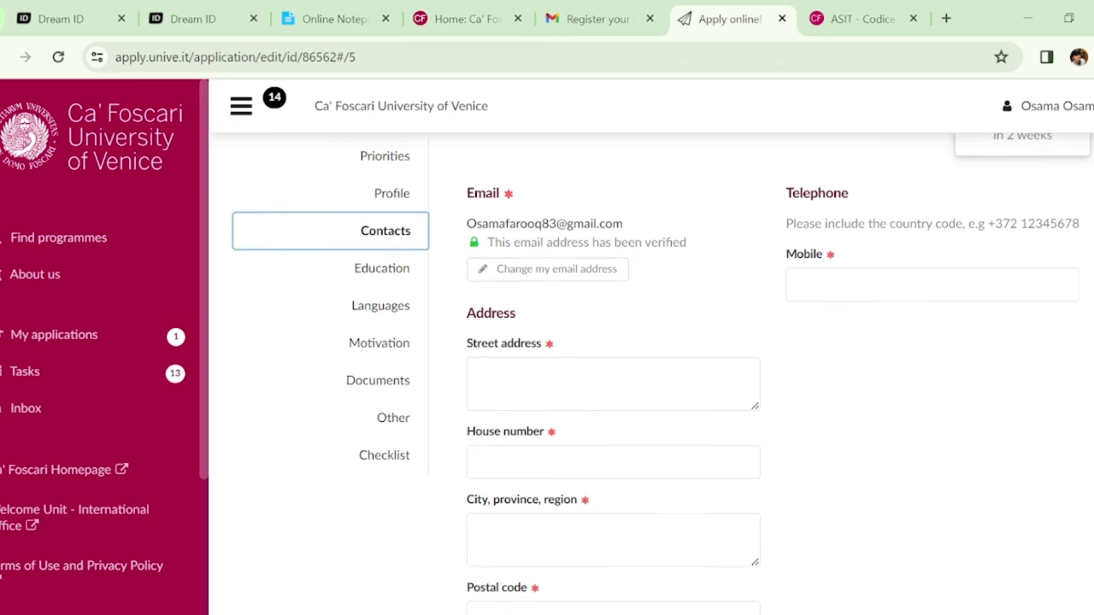
{"action": "scroll", "coordinate": [663, 363], "scroll_direction": "down", "scroll_amount": 1}
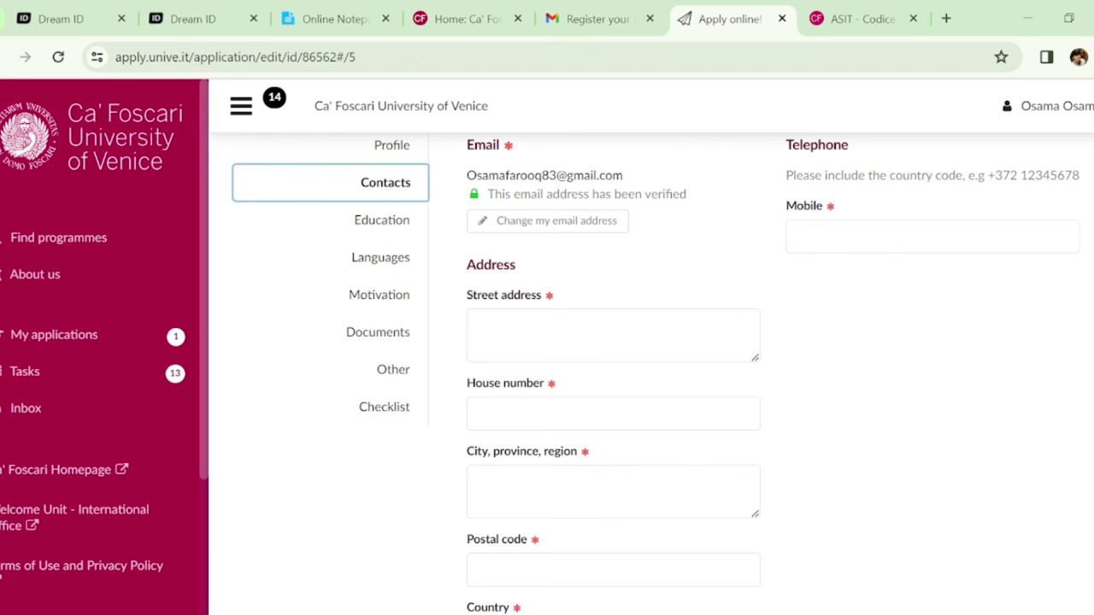
{"action": "scroll", "coordinate": [837, 427], "scroll_direction": "down", "scroll_amount": 2}
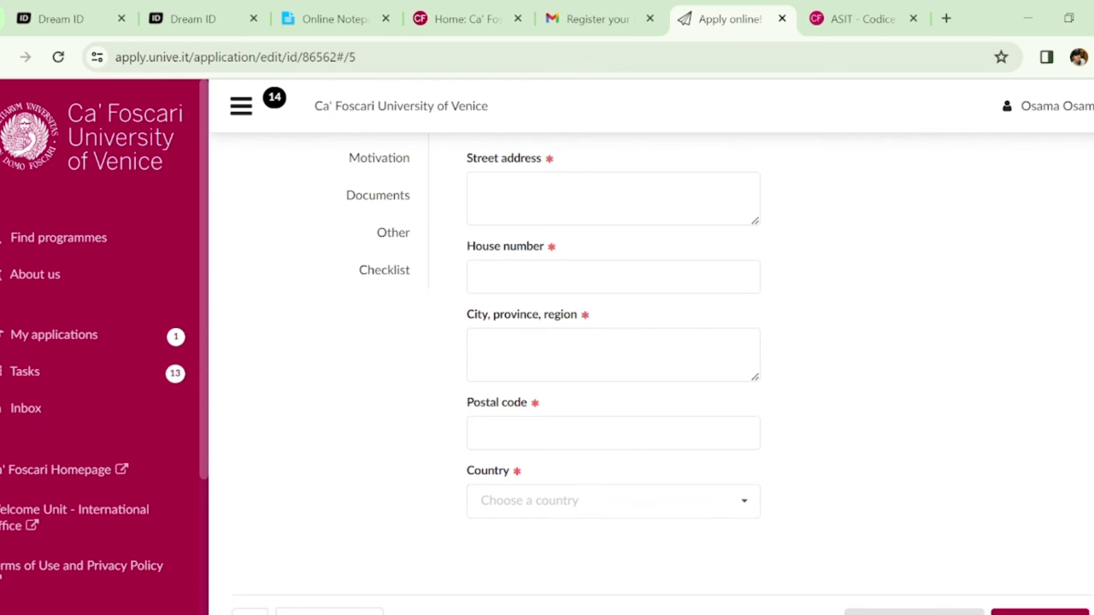
{"action": "scroll", "coordinate": [650, 385], "scroll_direction": "up", "scroll_amount": 3}
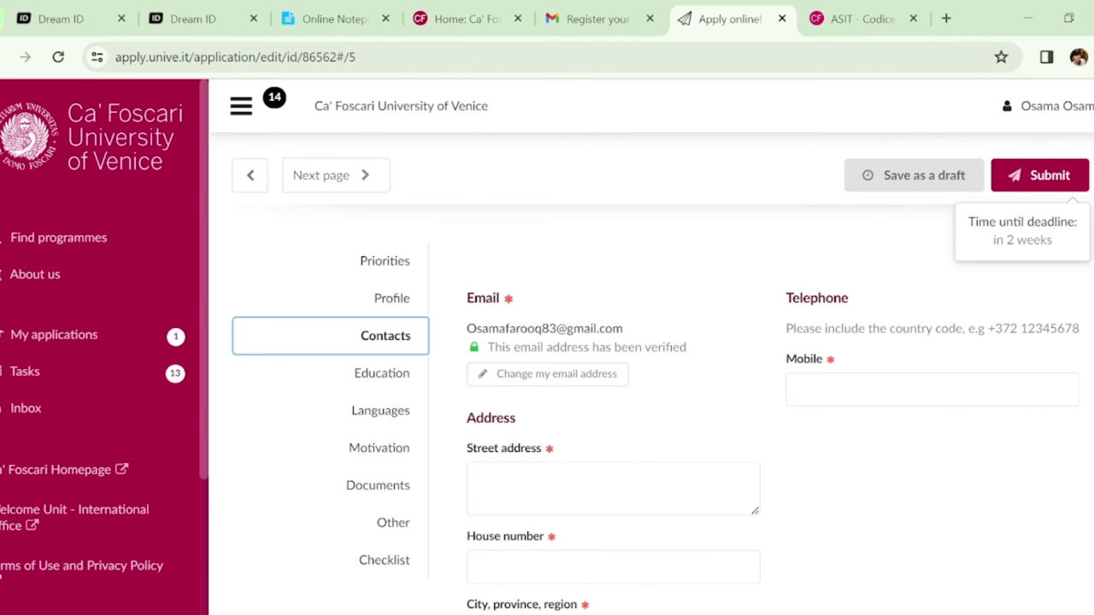
{"action": "scroll", "coordinate": [471, 313], "scroll_direction": "down", "scroll_amount": 1}
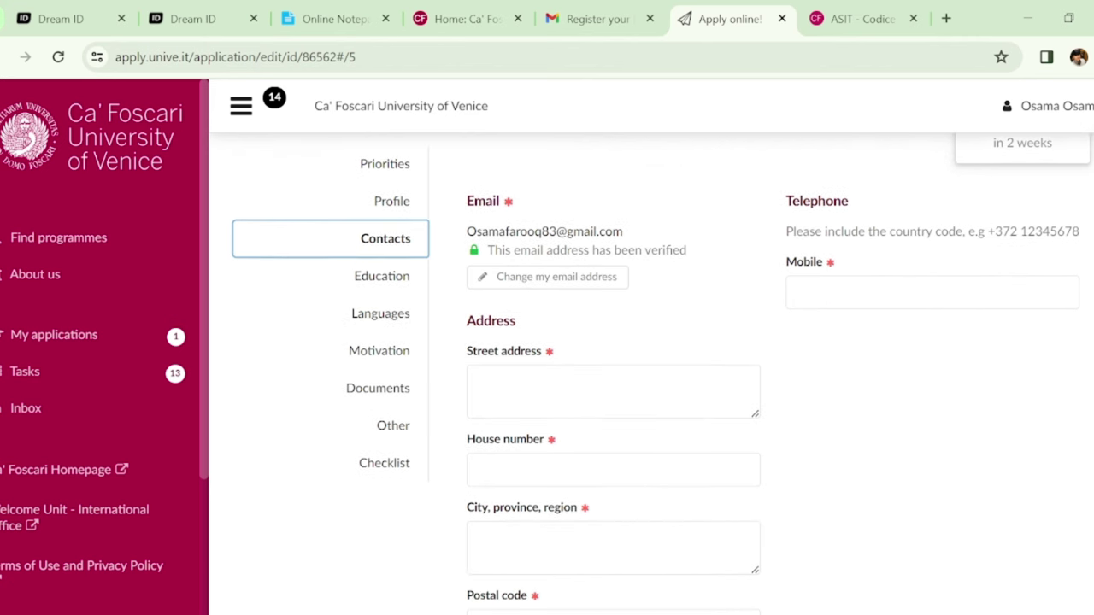
Open the Education section and set the first entry's level to Secondary education
{"action": "left_click", "coordinate": [389, 279]}
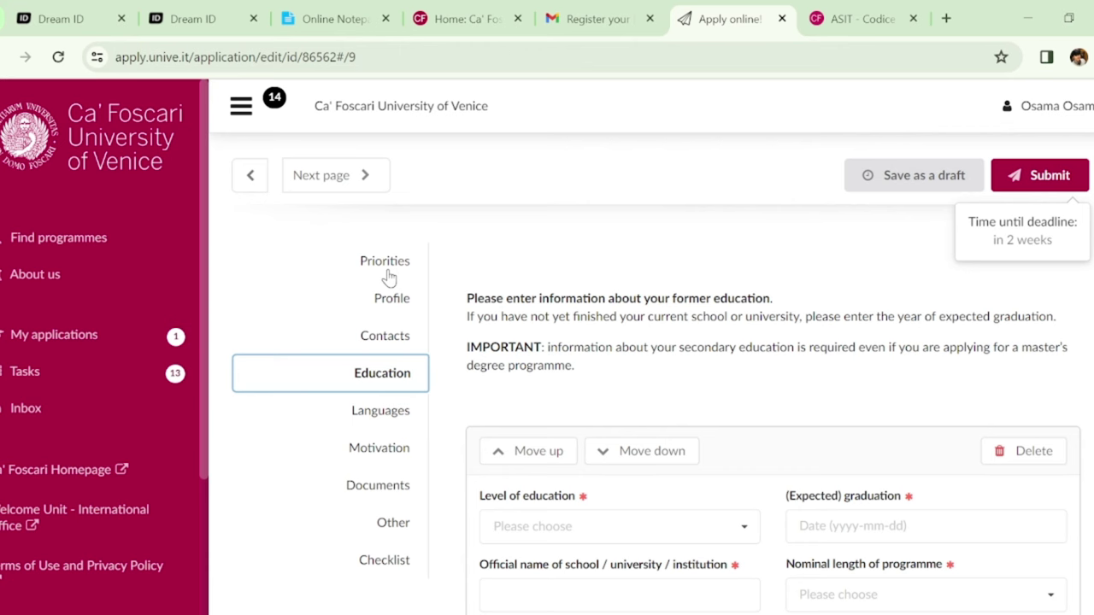
{"action": "scroll", "coordinate": [761, 420], "scroll_direction": "down", "scroll_amount": 2}
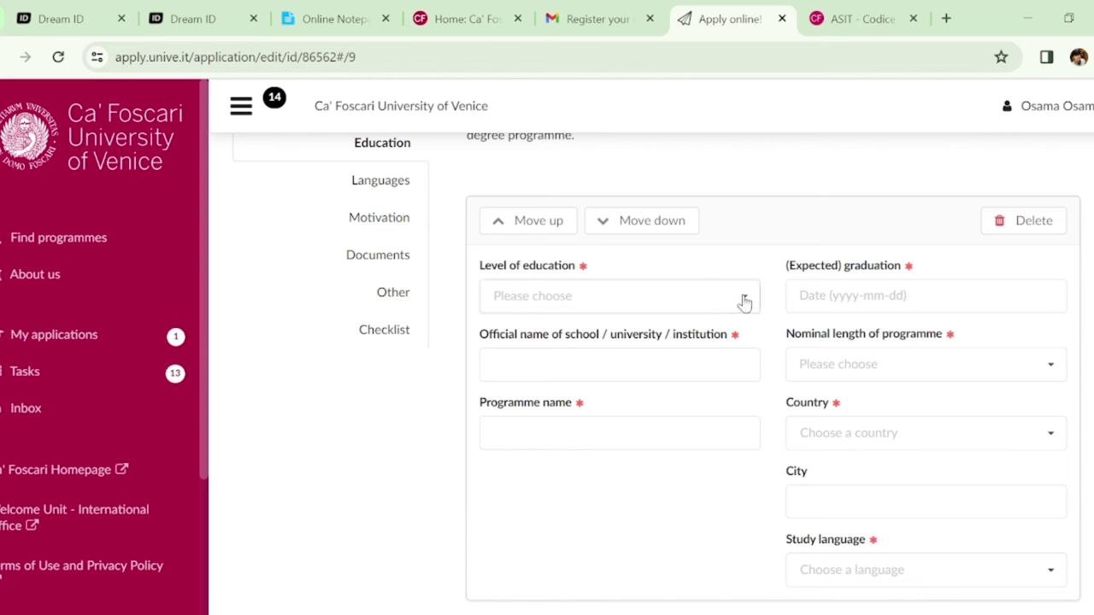
{"action": "left_click", "coordinate": [746, 303]}
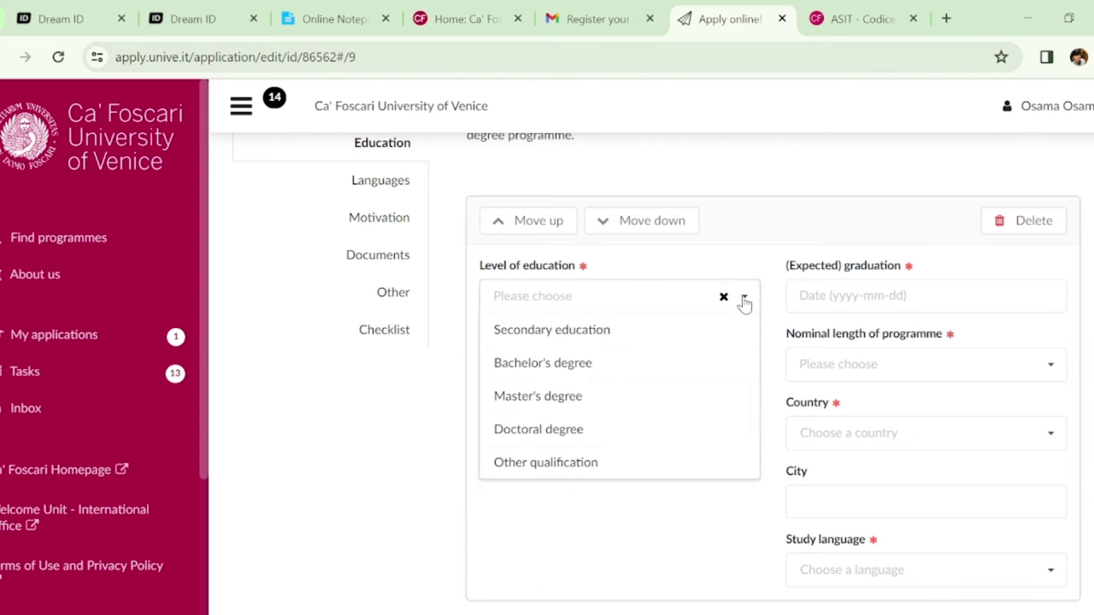
{"action": "left_click", "coordinate": [613, 341]}
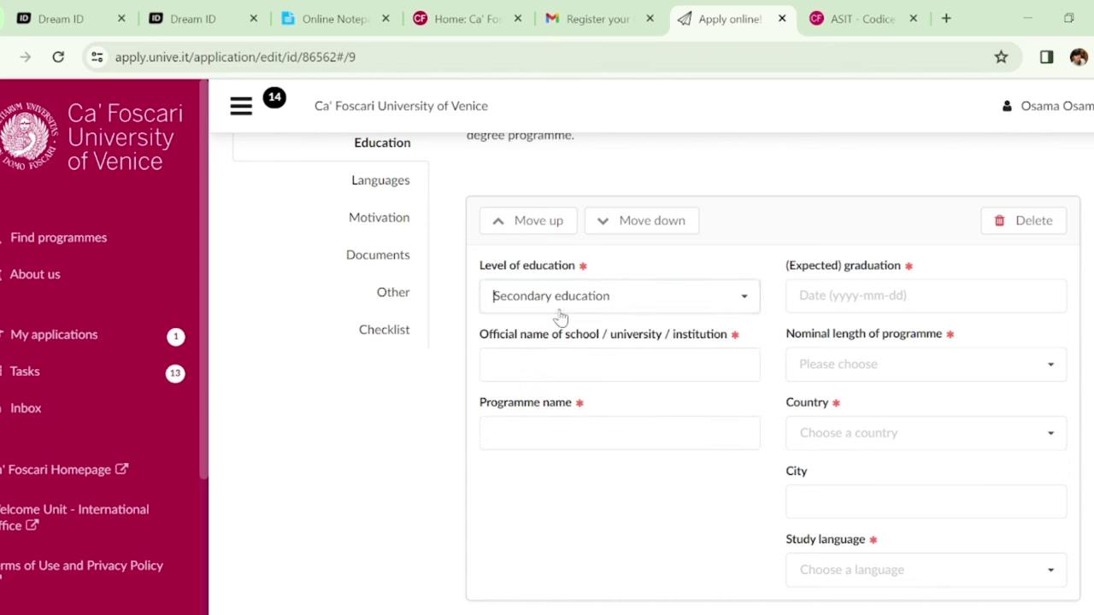
{"action": "scroll", "coordinate": [661, 374], "scroll_direction": "down", "scroll_amount": 1}
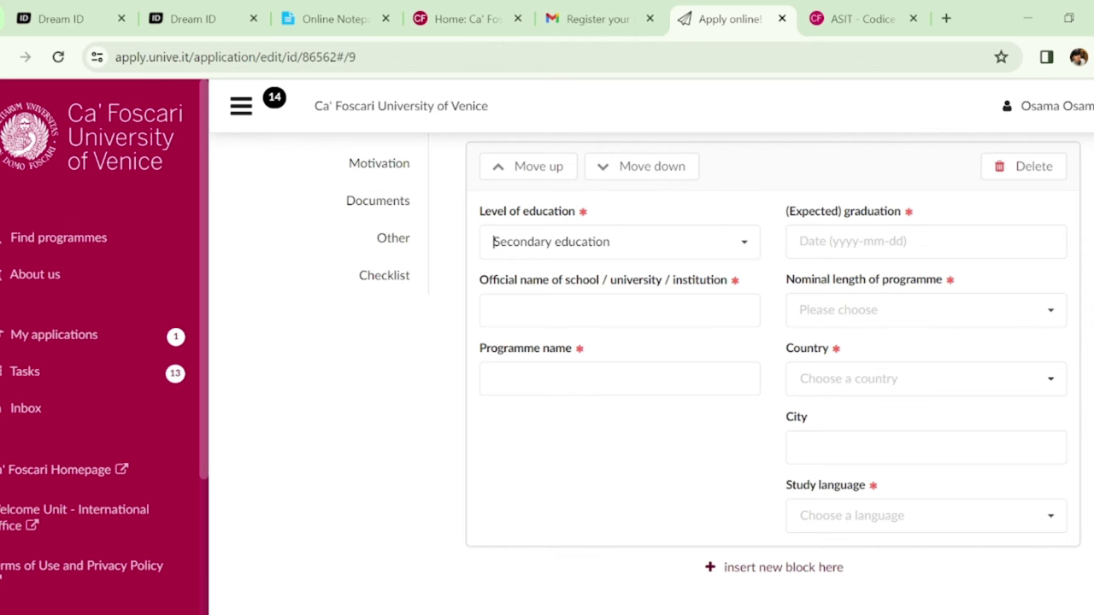
Set the entry's nominal programme length to 2 years
{"action": "scroll", "coordinate": [1023, 237], "scroll_direction": "down", "scroll_amount": 1}
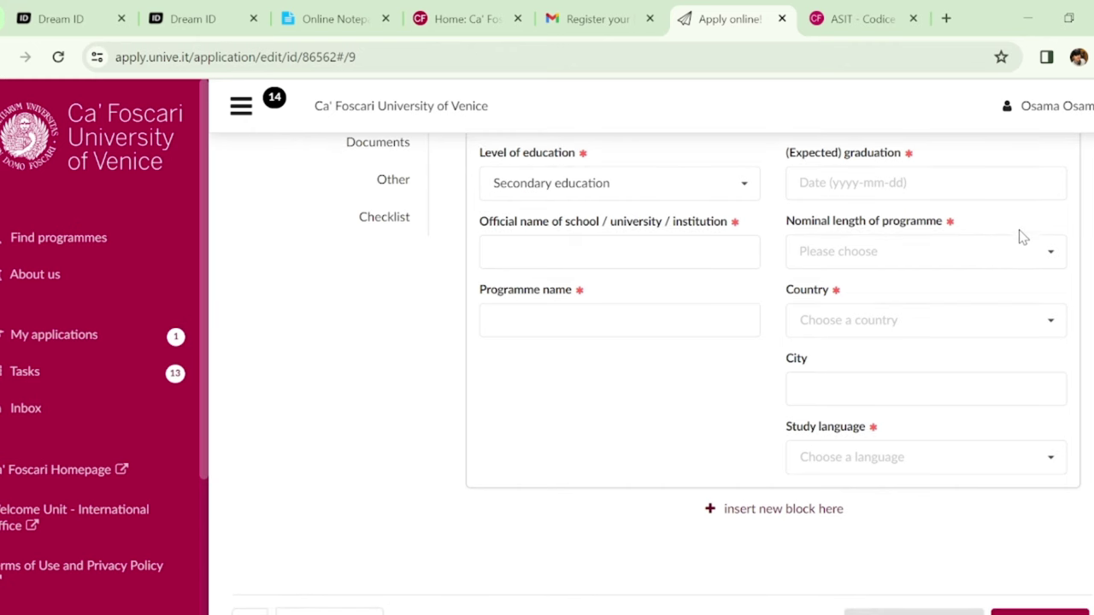
{"action": "left_click", "coordinate": [1050, 253]}
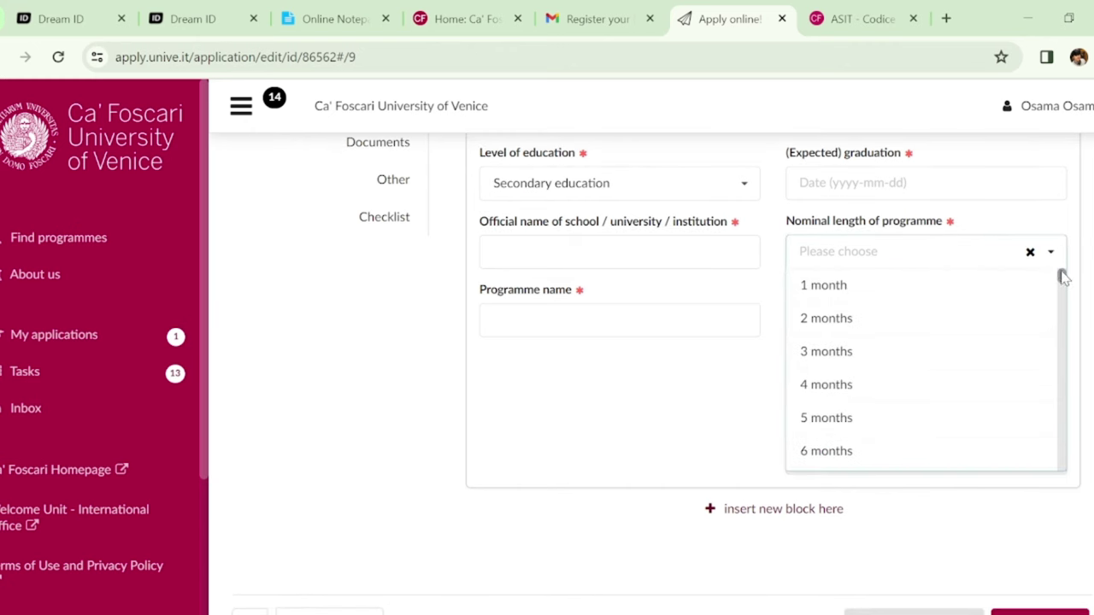
{"action": "left_click_drag", "start_coordinate": [1064, 278], "coordinate": [1031, 336]}
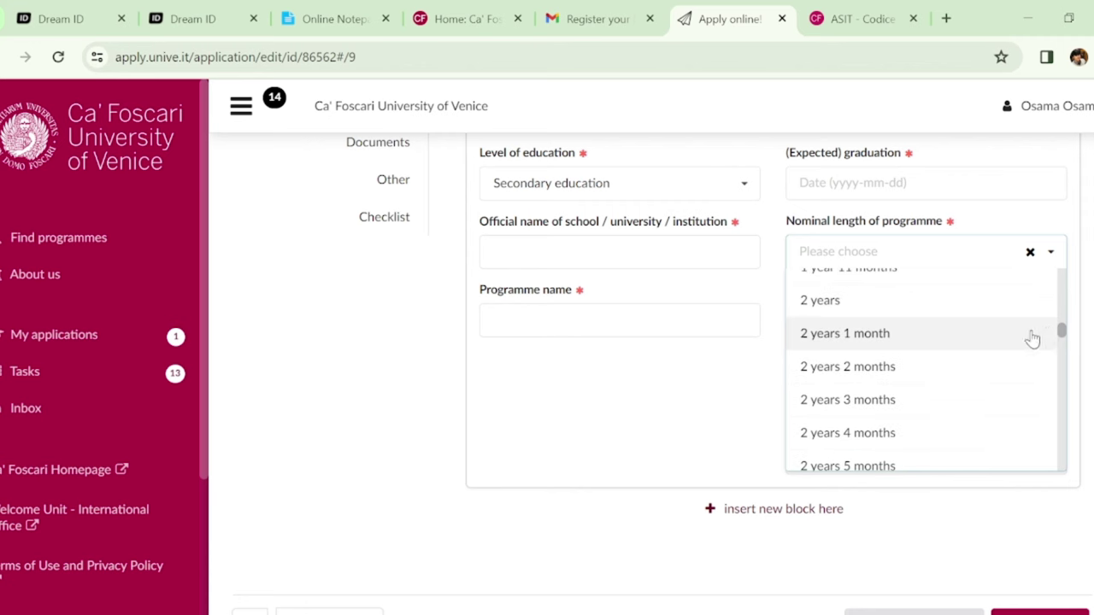
{"action": "left_click", "coordinate": [859, 298]}
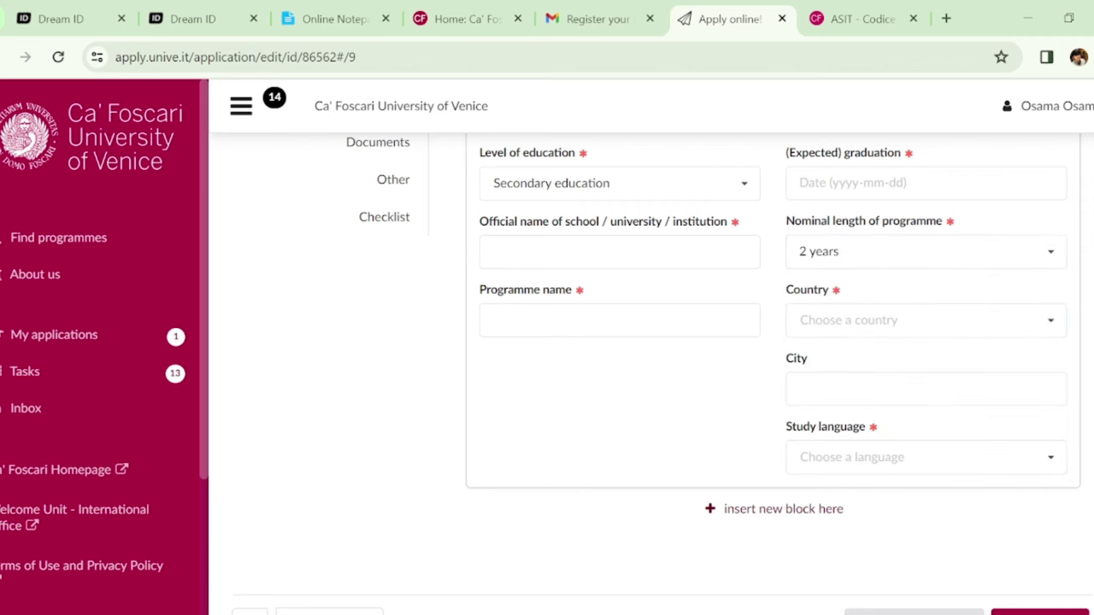
{"action": "scroll", "coordinate": [958, 268], "scroll_direction": "down", "scroll_amount": 1}
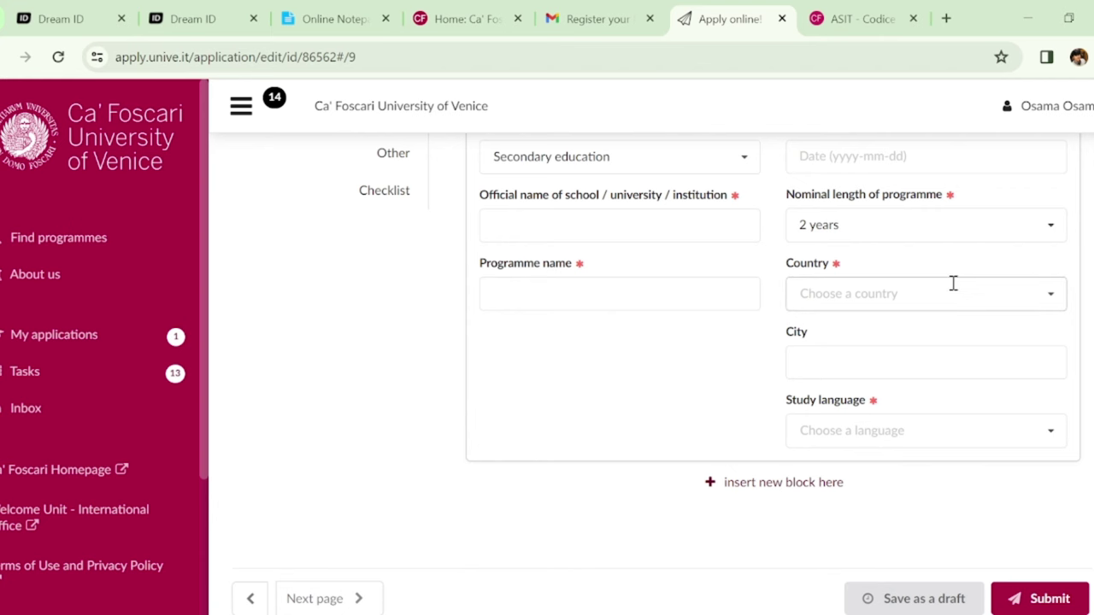
{"action": "scroll", "coordinate": [663, 378], "scroll_direction": "down", "scroll_amount": 2}
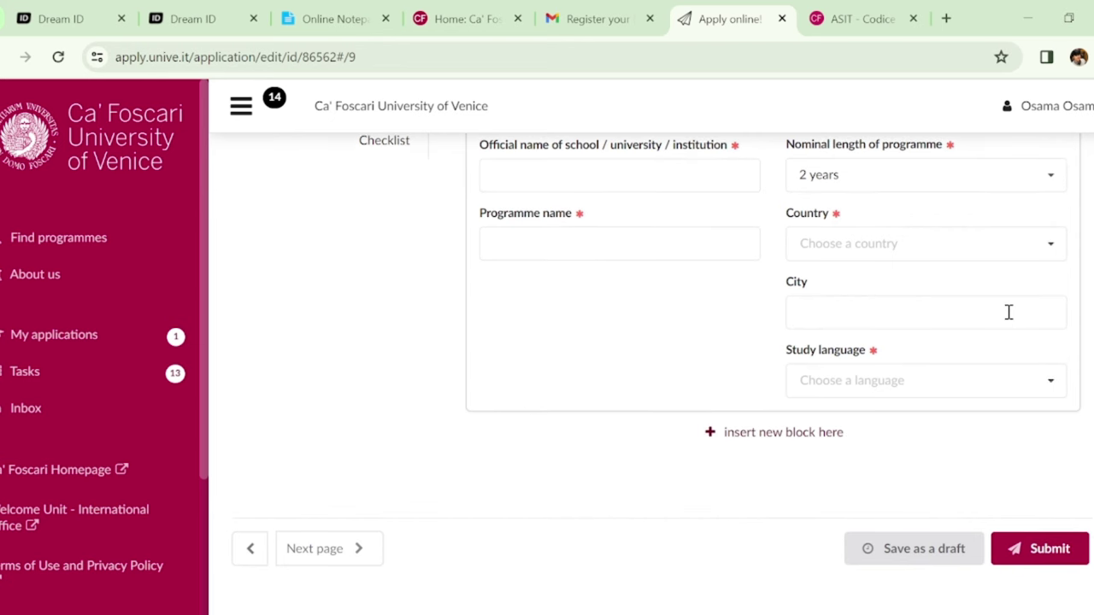
Choose English as the study language, then insert a second education block
{"action": "left_click", "coordinate": [922, 393]}
{"action": "type", "text": "E"}
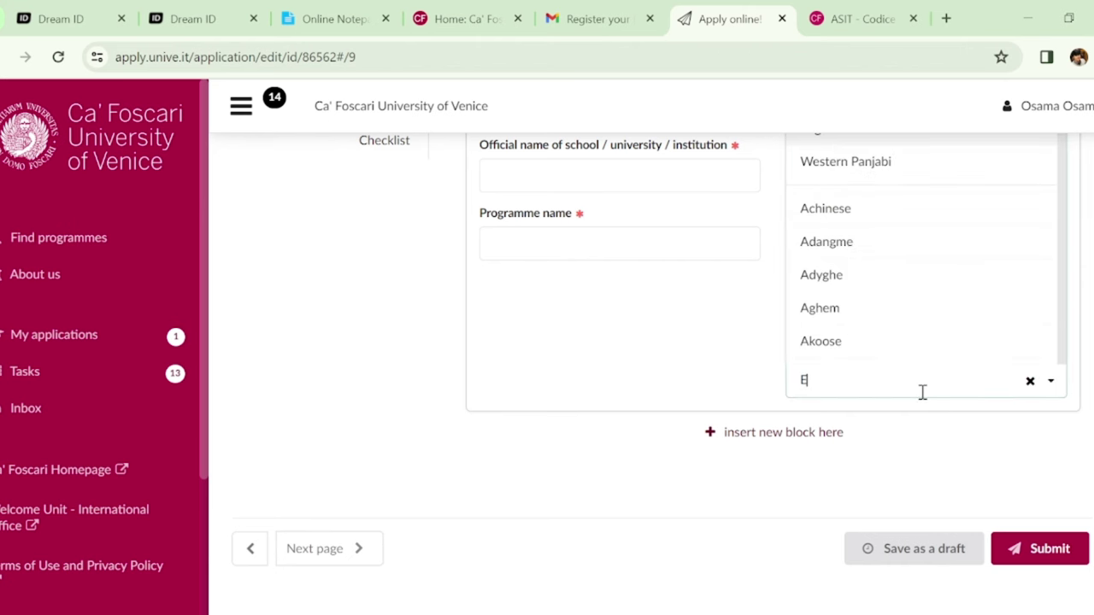
{"action": "type", "text": "NG"}
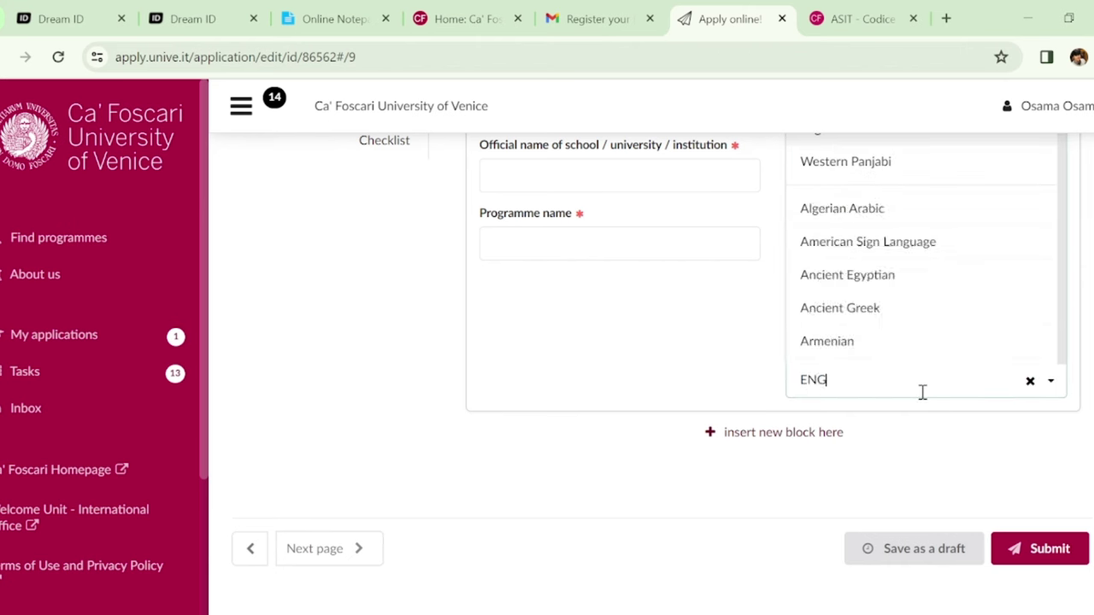
{"action": "type", "text": "LIS"}
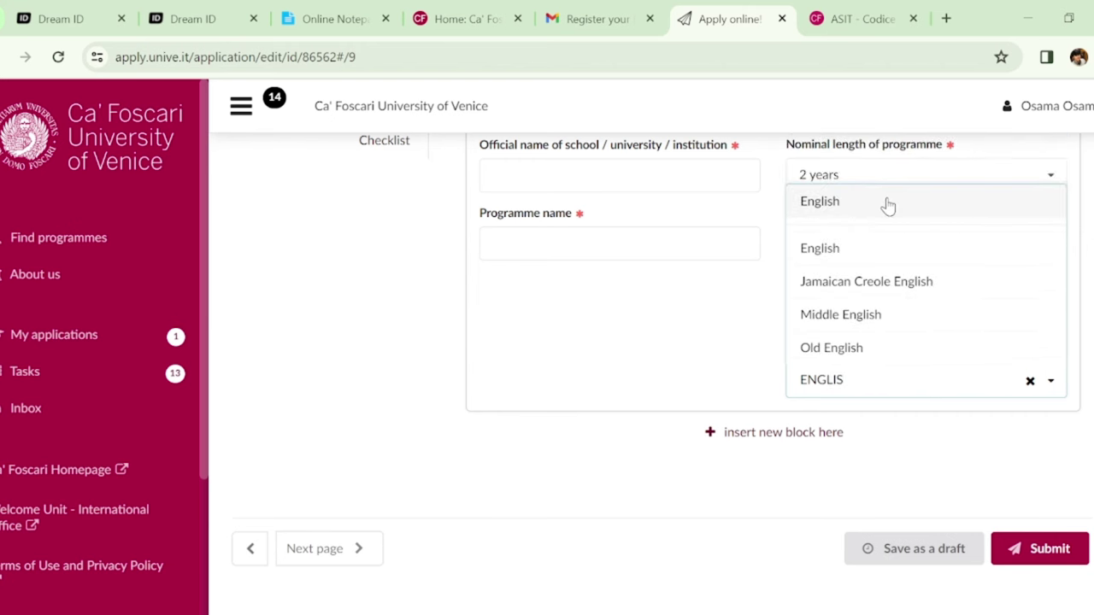
{"action": "left_click", "coordinate": [889, 205]}
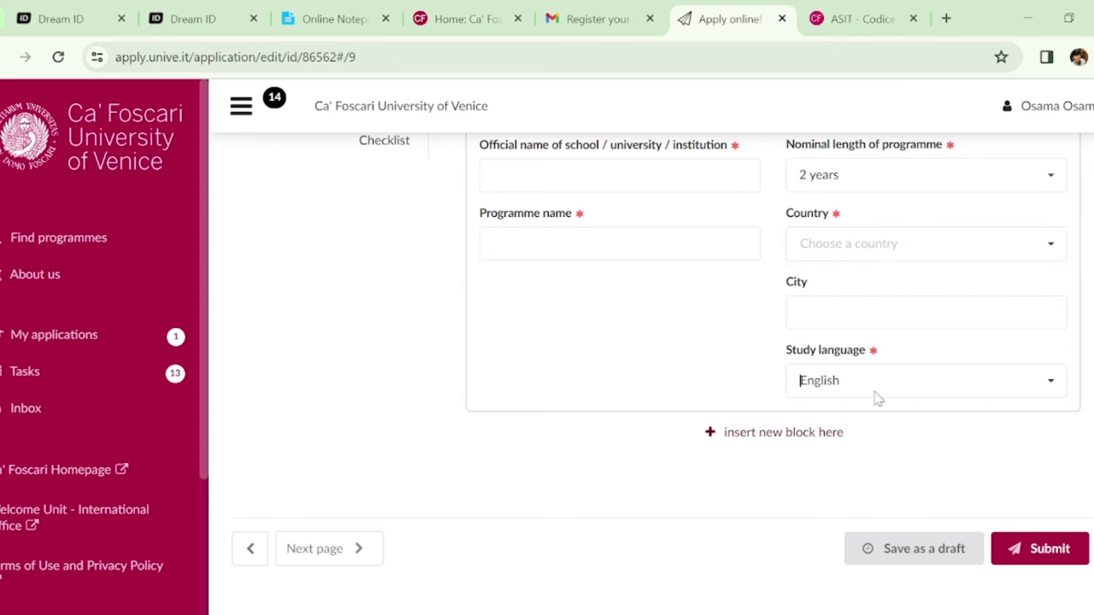
{"action": "left_click", "coordinate": [783, 433]}
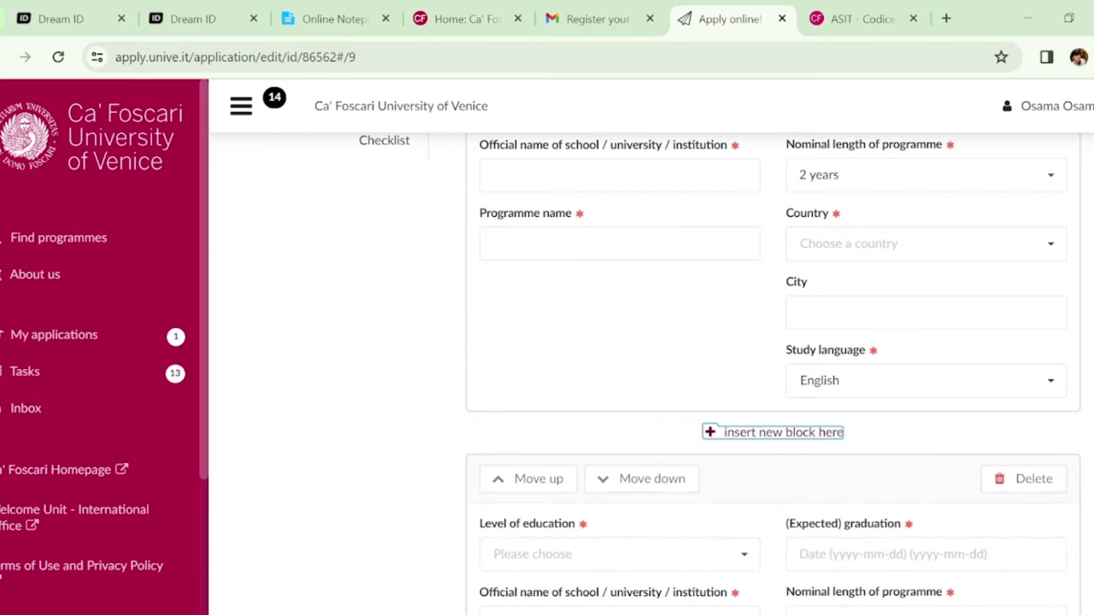
Set the new entry's level to Bachelor's degree, leaving programme length unset
{"action": "scroll", "coordinate": [769, 376], "scroll_direction": "down", "scroll_amount": 3}
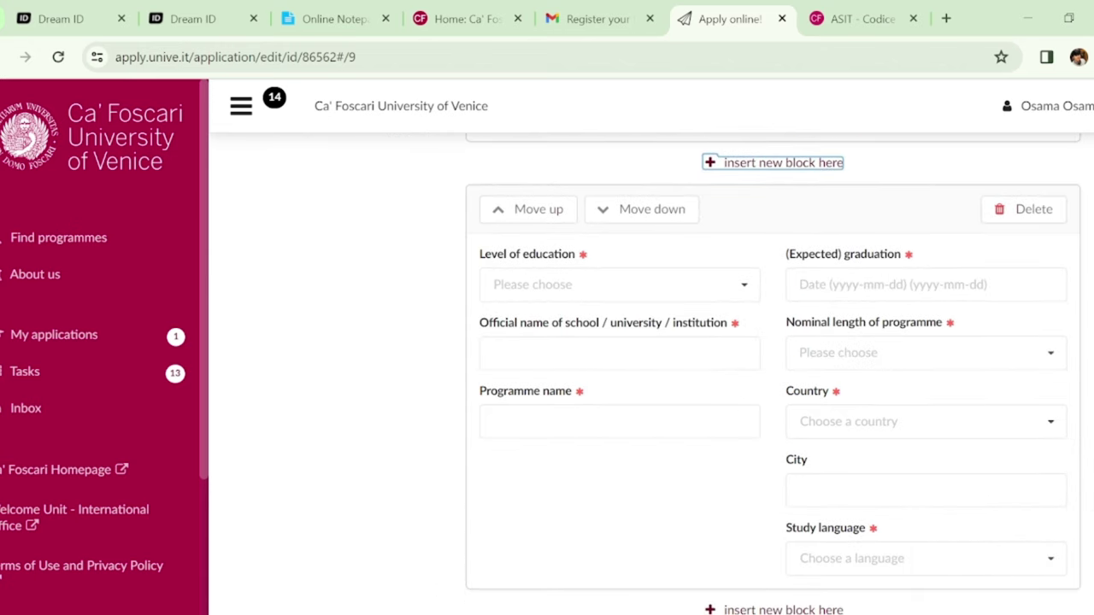
{"action": "left_click", "coordinate": [738, 295]}
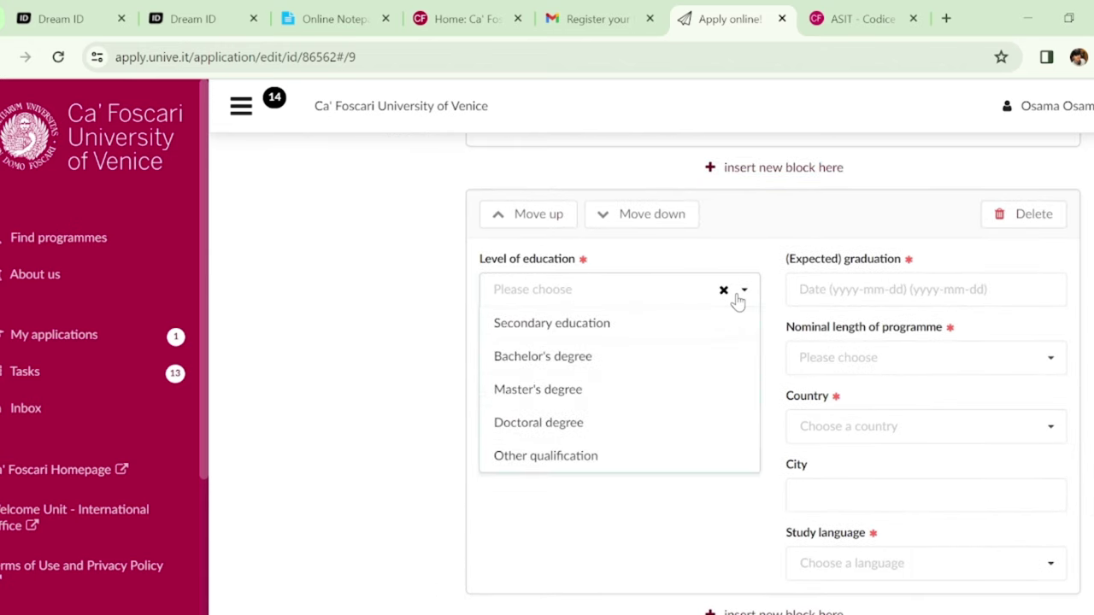
{"action": "left_click", "coordinate": [612, 356]}
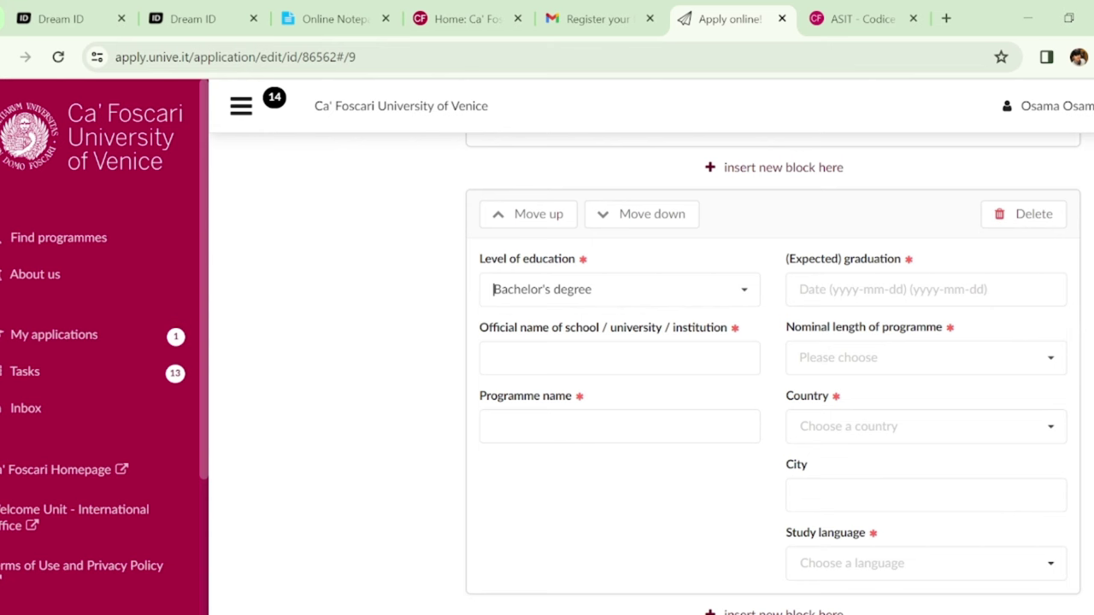
{"action": "scroll", "coordinate": [1074, 315], "scroll_direction": "down", "scroll_amount": 1}
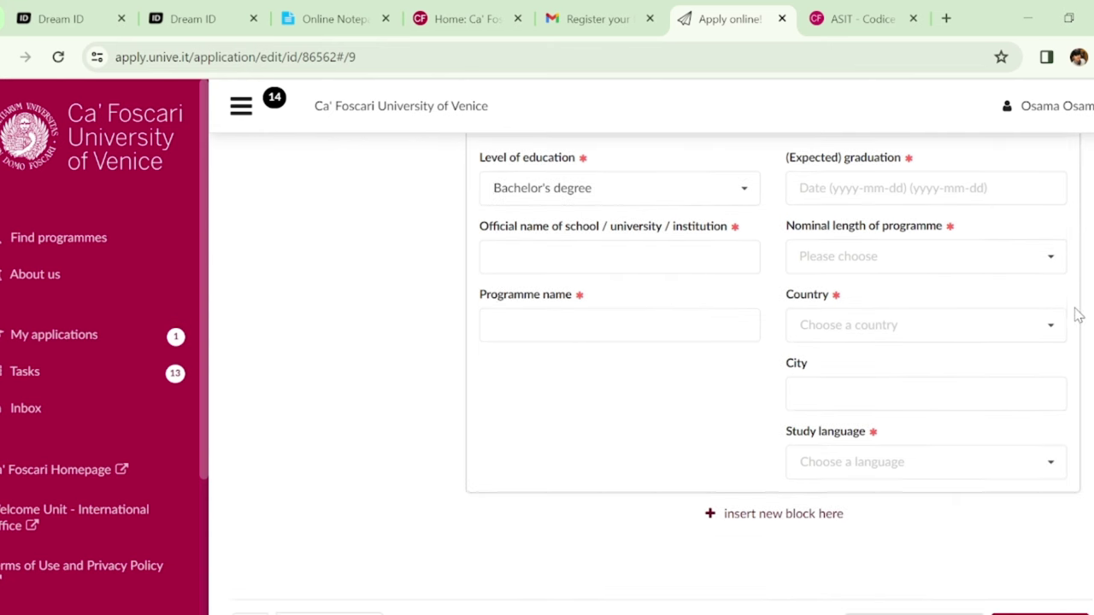
{"action": "left_click", "coordinate": [1057, 268]}
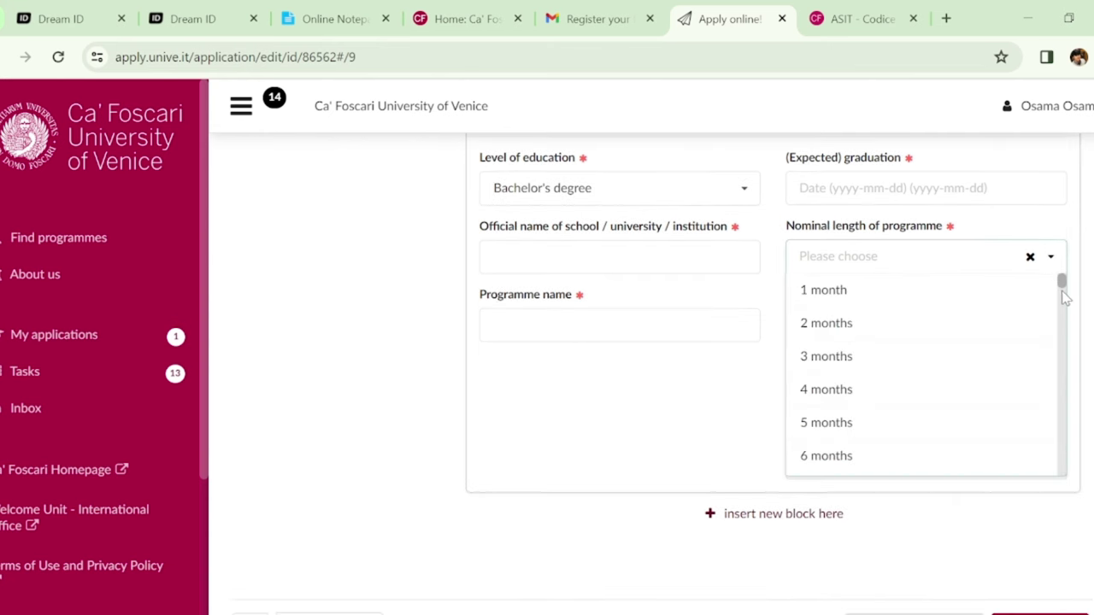
{"action": "scroll", "coordinate": [1060, 294], "scroll_direction": "down", "scroll_amount": 2}
{"action": "scroll", "coordinate": [1062, 333], "scroll_direction": "down", "scroll_amount": 2}
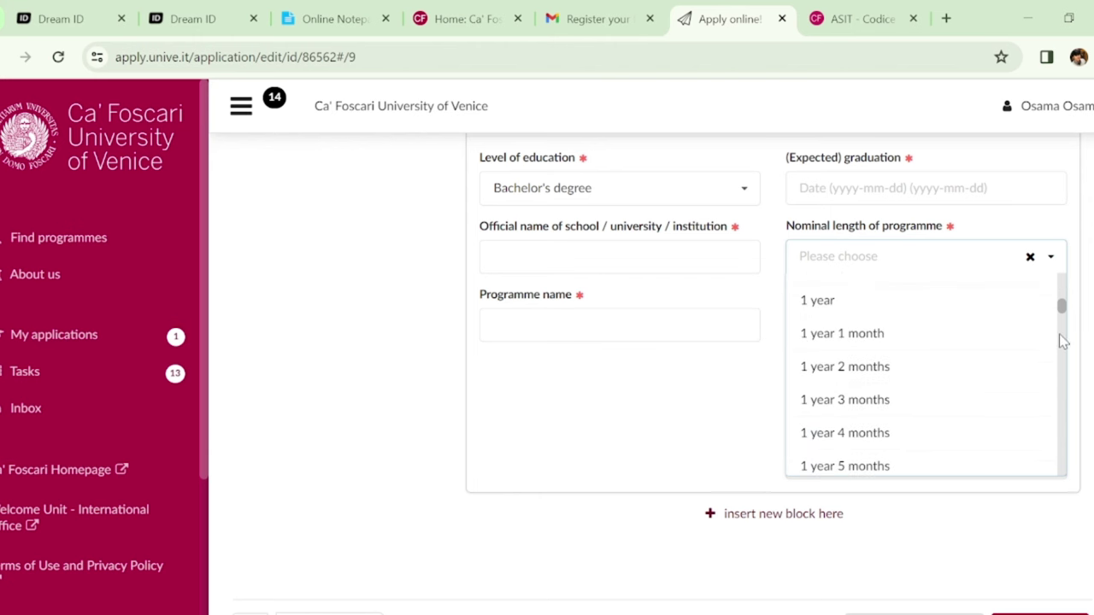
{"action": "scroll", "coordinate": [1068, 373], "scroll_direction": "down", "scroll_amount": 2}
{"action": "scroll", "coordinate": [1067, 373], "scroll_direction": "down", "scroll_amount": 2}
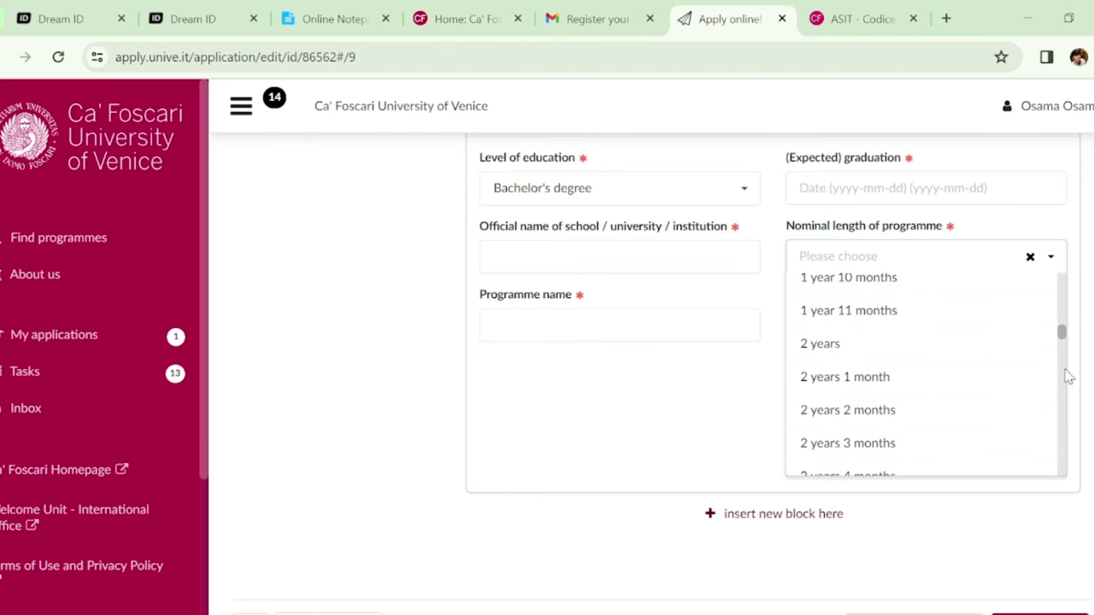
{"action": "left_click", "coordinate": [1072, 415]}
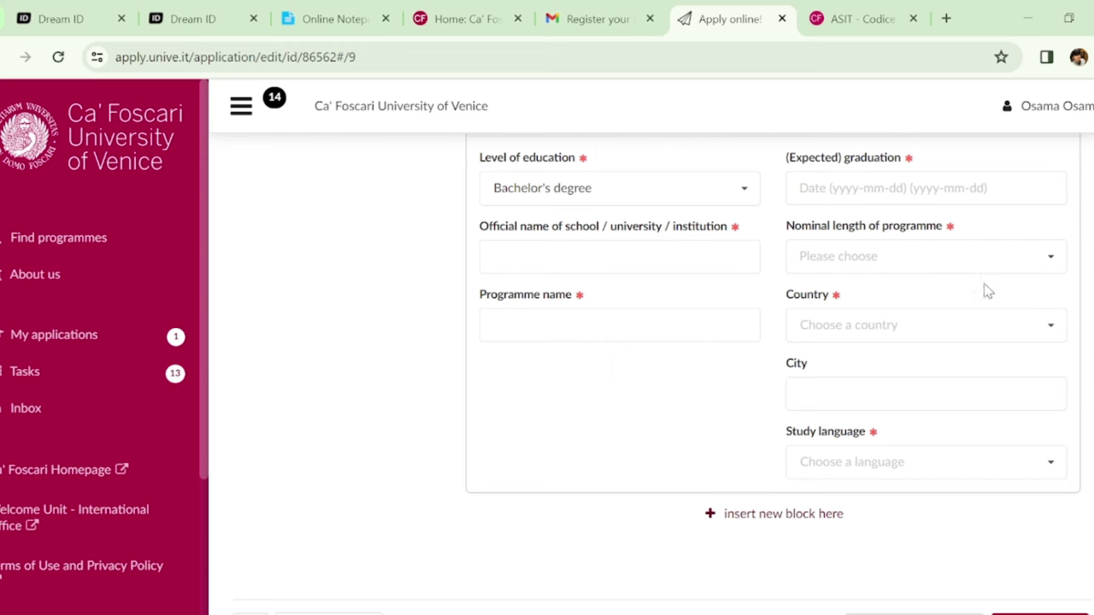
{"action": "left_click", "coordinate": [1053, 265]}
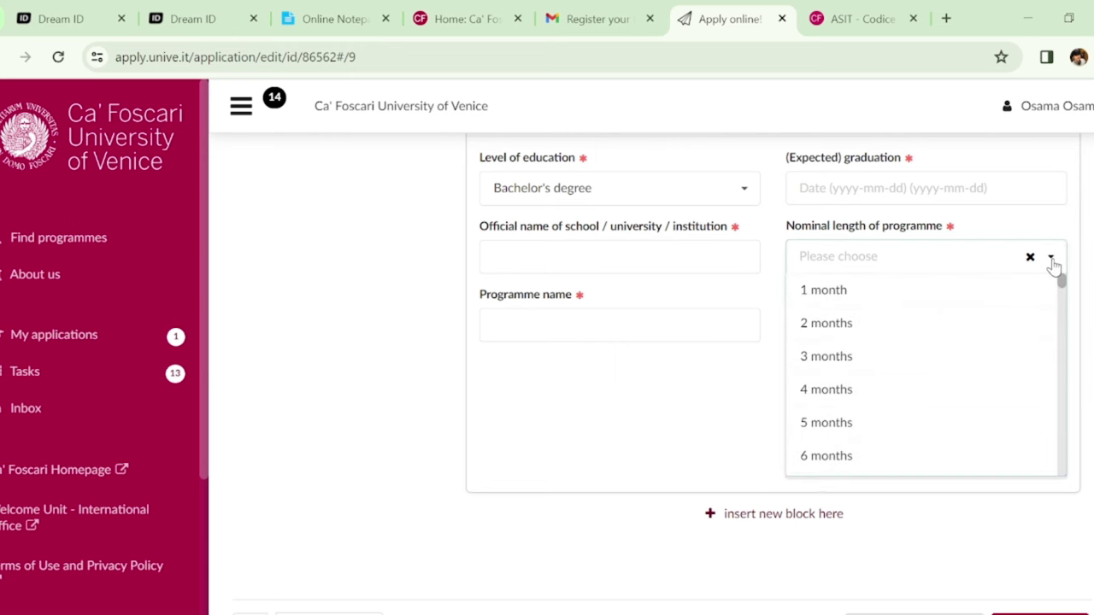
{"action": "left_click", "coordinate": [1053, 265]}
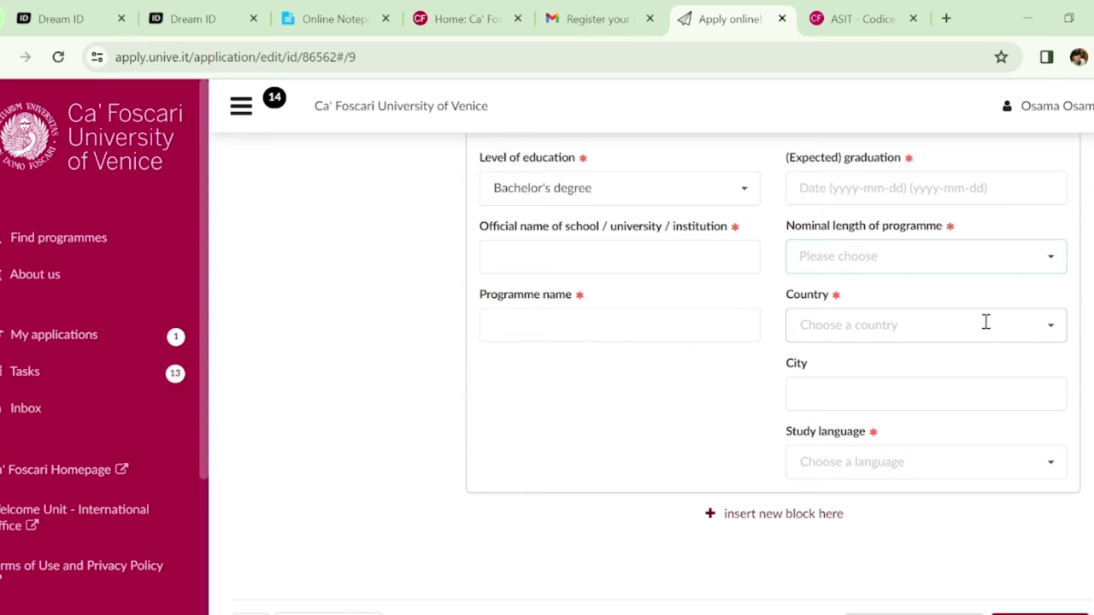
Filter study languages with 'ENG' and pick English for the bachelor's entry
{"action": "scroll", "coordinate": [661, 366], "scroll_direction": "down", "scroll_amount": 1}
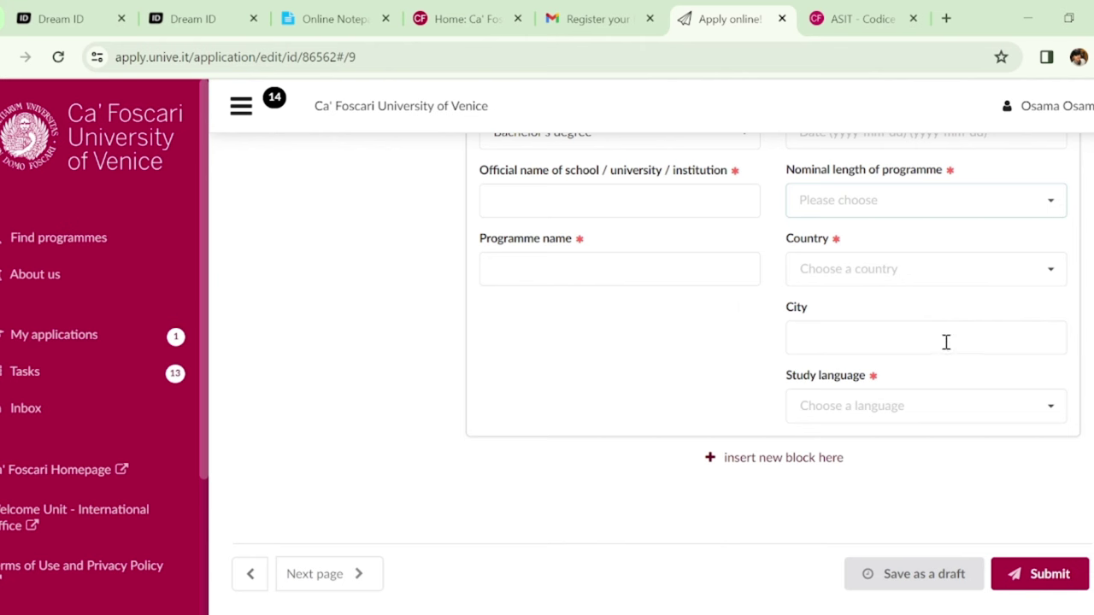
{"action": "left_click", "coordinate": [883, 411]}
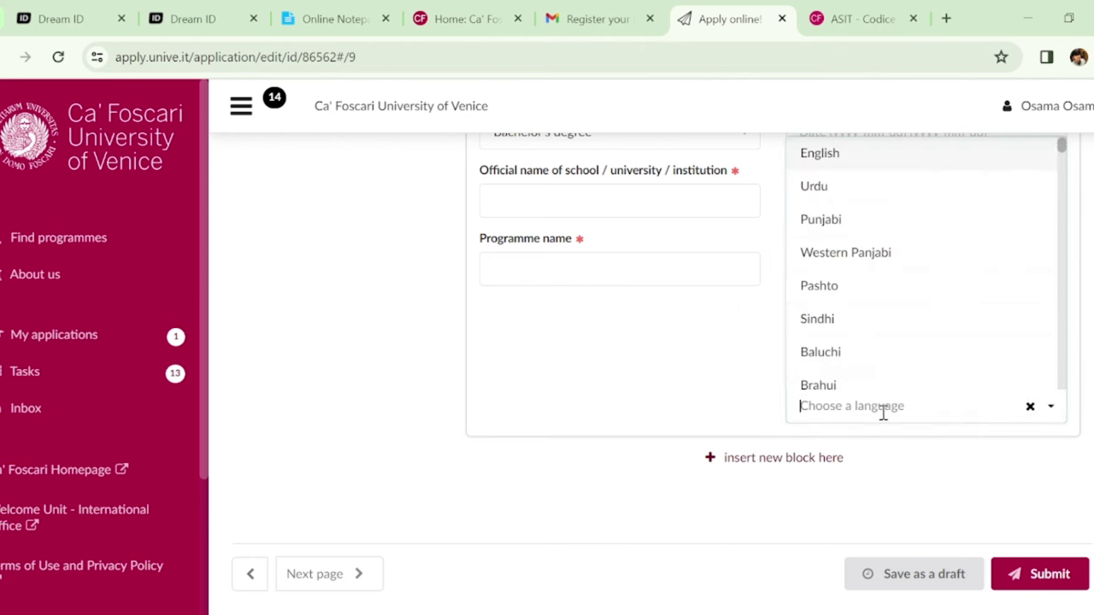
{"action": "type", "text": "ENG"}
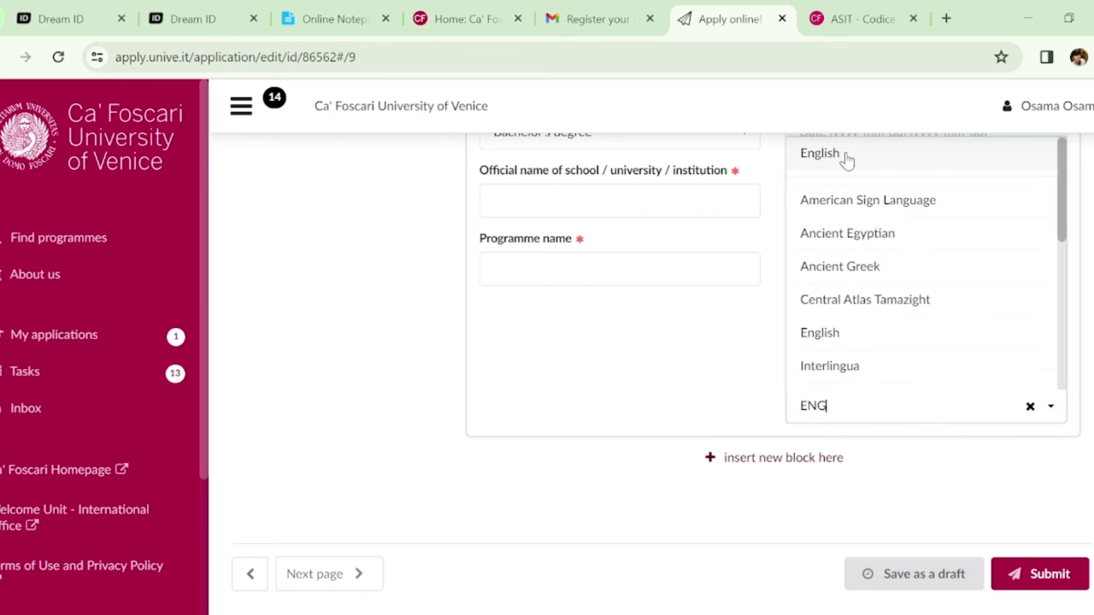
{"action": "left_click", "coordinate": [845, 155]}
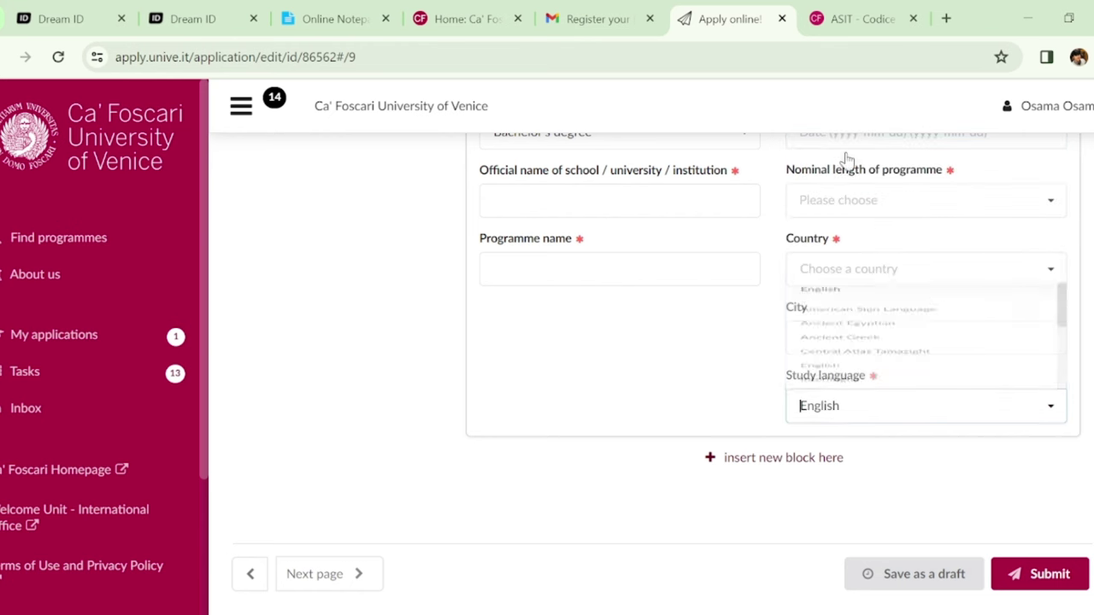
{"action": "scroll", "coordinate": [661, 363], "scroll_direction": "down", "scroll_amount": 1}
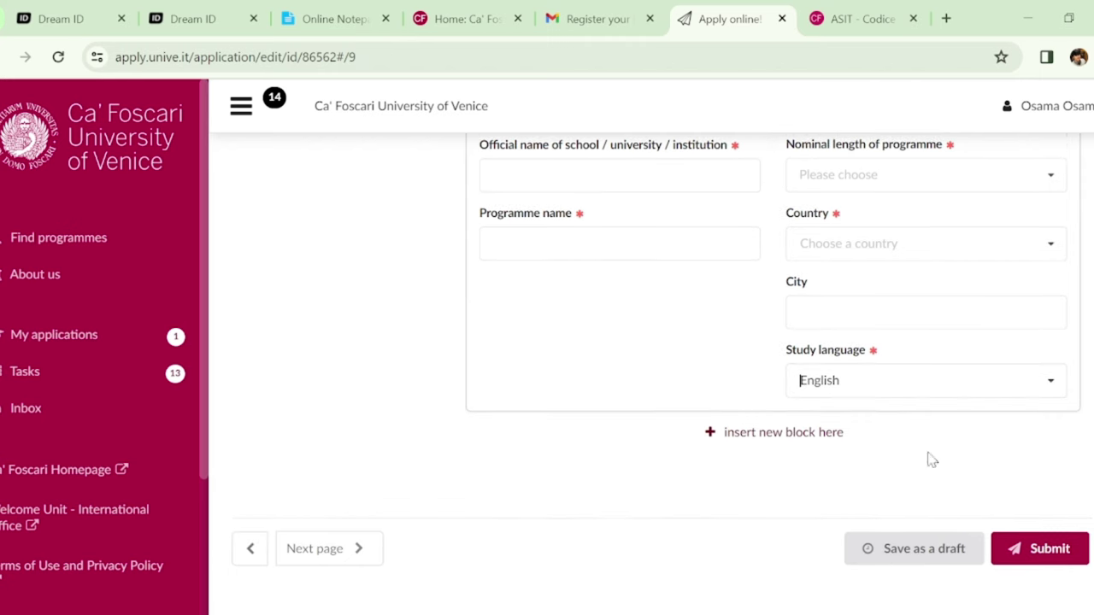
Insert a third education entry and set its level to Master's degree
{"action": "left_click", "coordinate": [825, 434]}
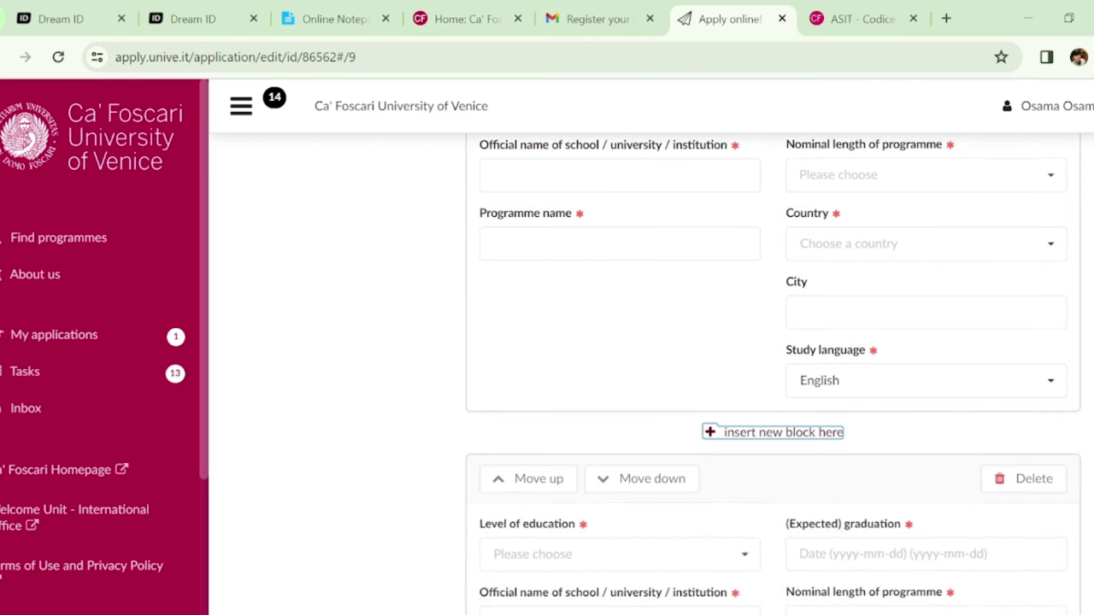
{"action": "scroll", "coordinate": [774, 374], "scroll_direction": "down", "scroll_amount": 2}
{"action": "scroll", "coordinate": [774, 374], "scroll_direction": "down", "scroll_amount": 1}
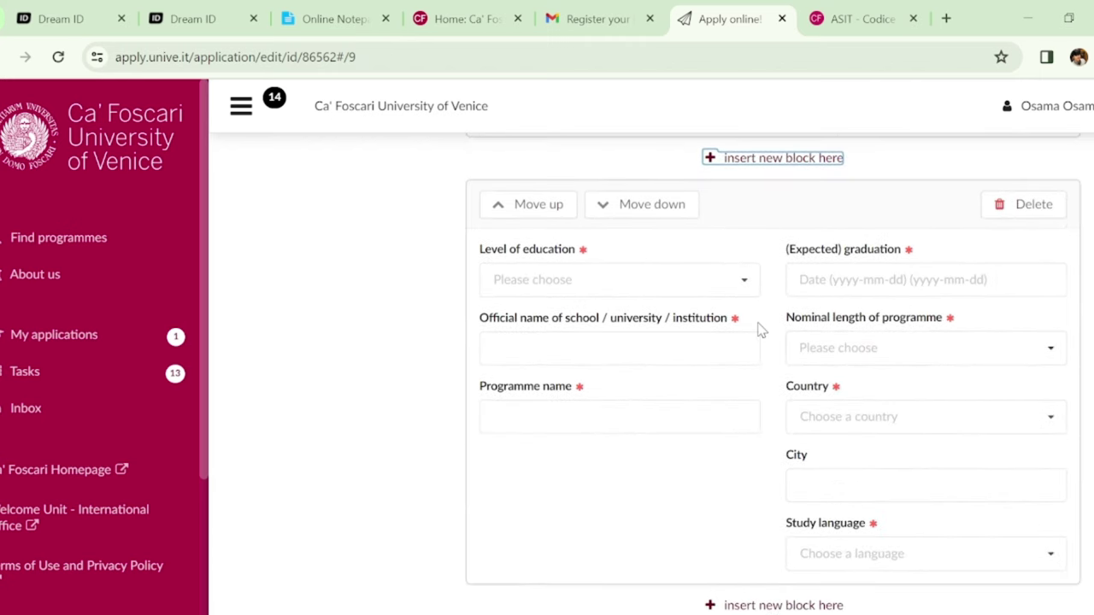
{"action": "left_click", "coordinate": [744, 291]}
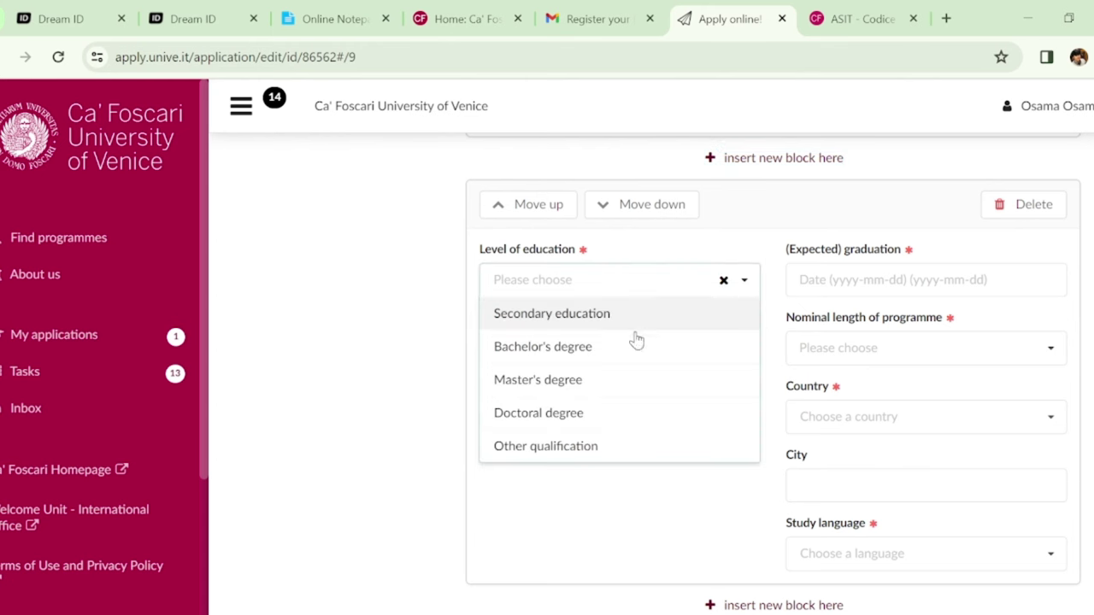
{"action": "left_click", "coordinate": [573, 381]}
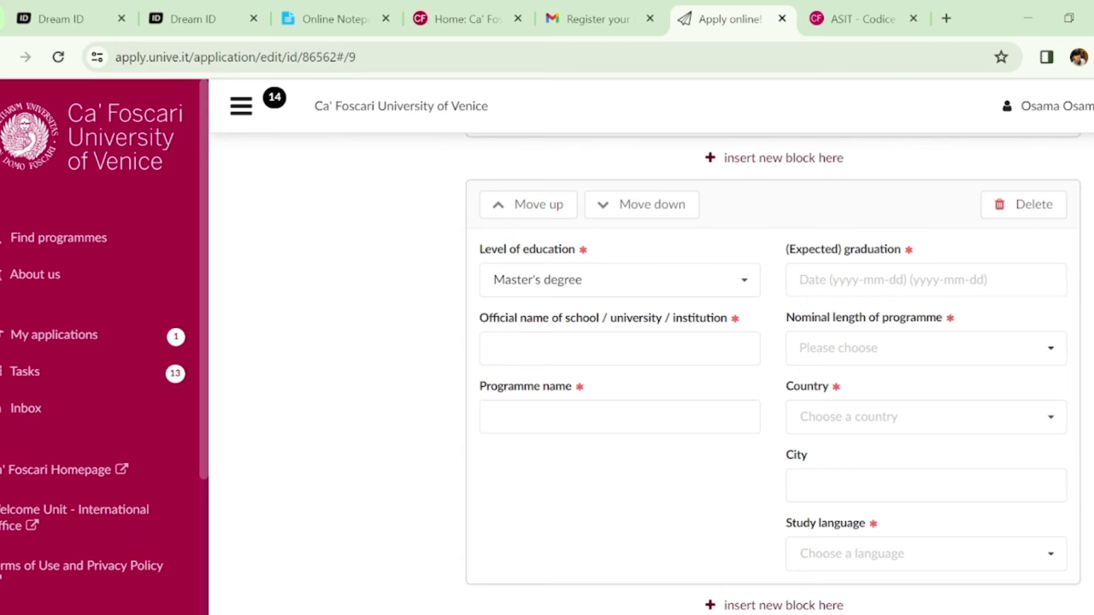
Insert another education entry and set its level to Other qualification
{"action": "scroll", "coordinate": [493, 282], "scroll_direction": "down", "scroll_amount": 1}
{"action": "scroll", "coordinate": [493, 282], "scroll_direction": "up", "scroll_amount": 1}
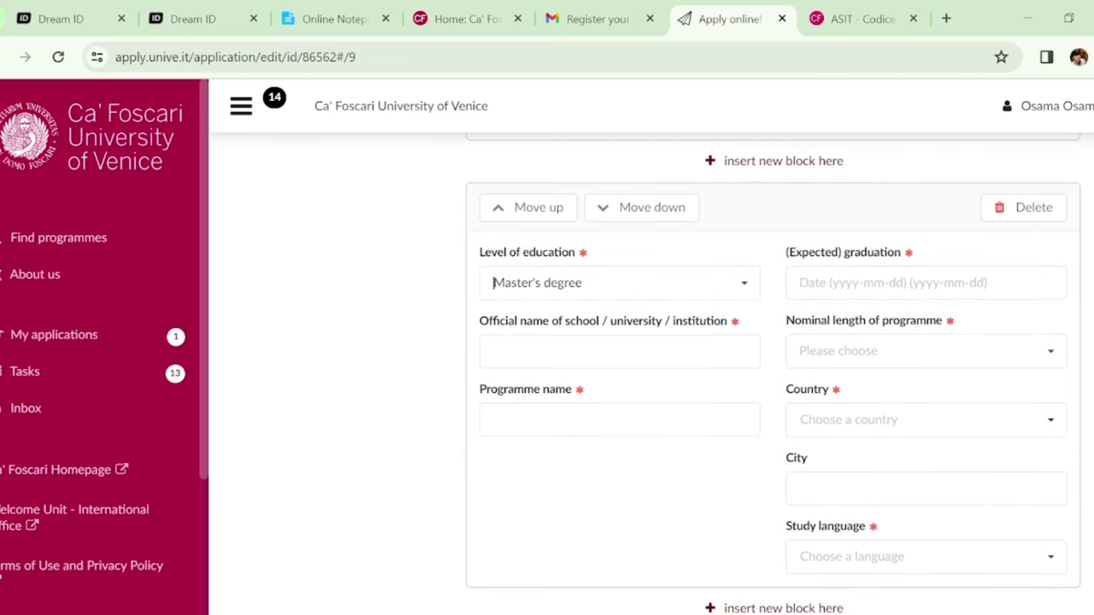
{"action": "scroll", "coordinate": [773, 376], "scroll_direction": "down", "scroll_amount": 1}
{"action": "scroll", "coordinate": [774, 376], "scroll_direction": "up", "scroll_amount": 2}
{"action": "scroll", "coordinate": [774, 376], "scroll_direction": "down", "scroll_amount": 3}
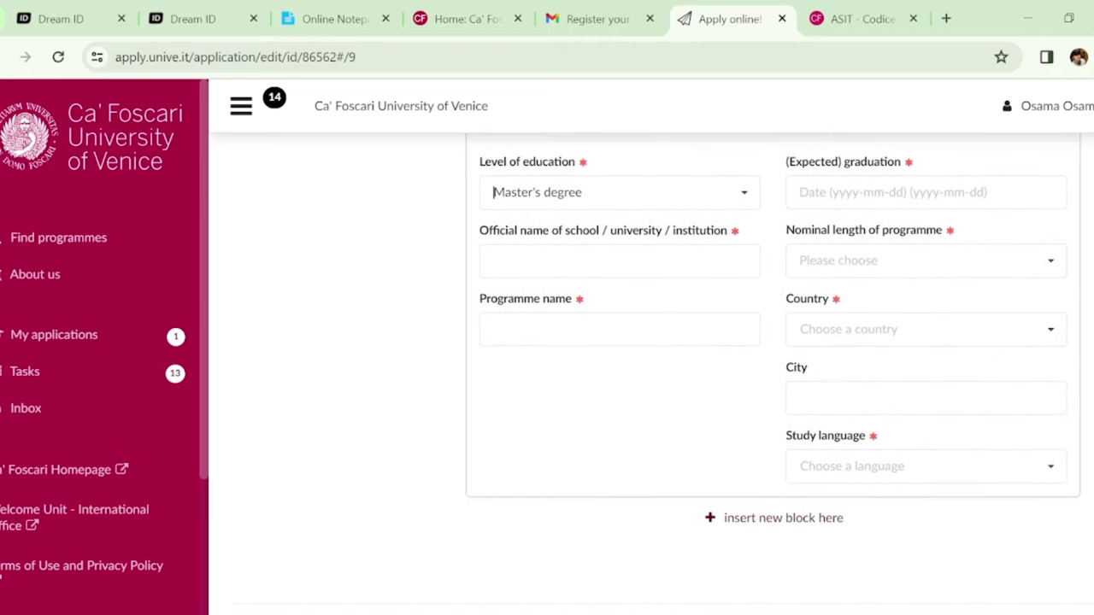
{"action": "left_click", "coordinate": [787, 518]}
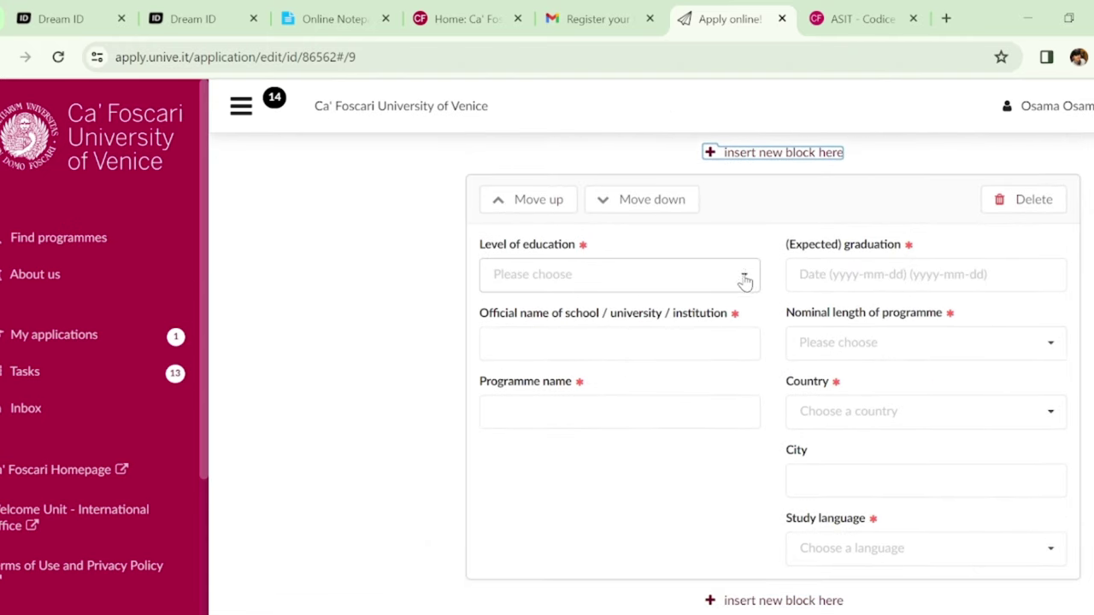
{"action": "left_click", "coordinate": [739, 275]}
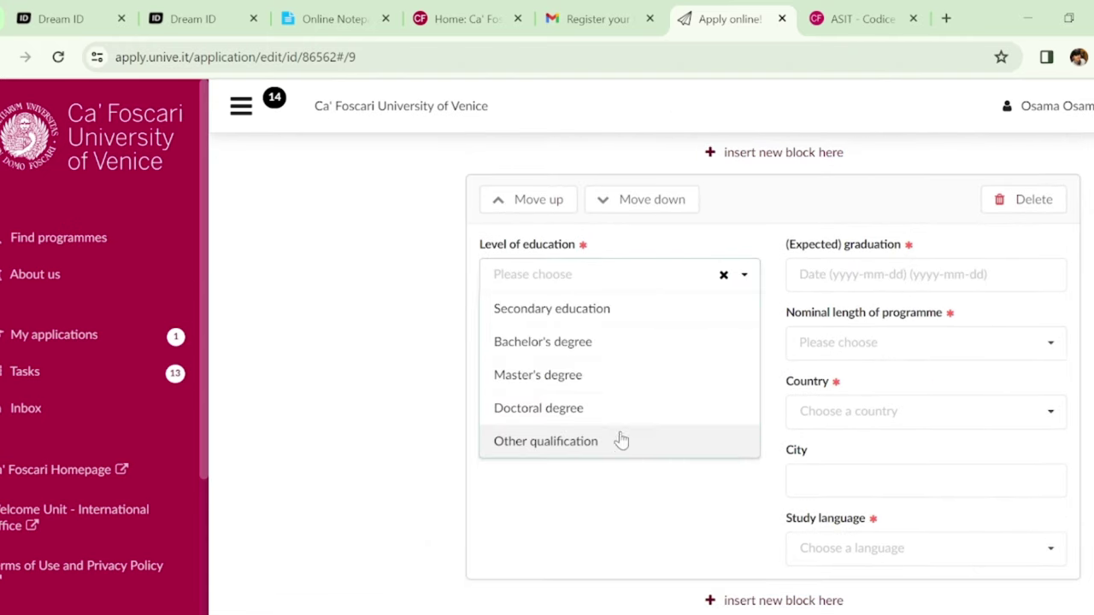
{"action": "left_click", "coordinate": [623, 442]}
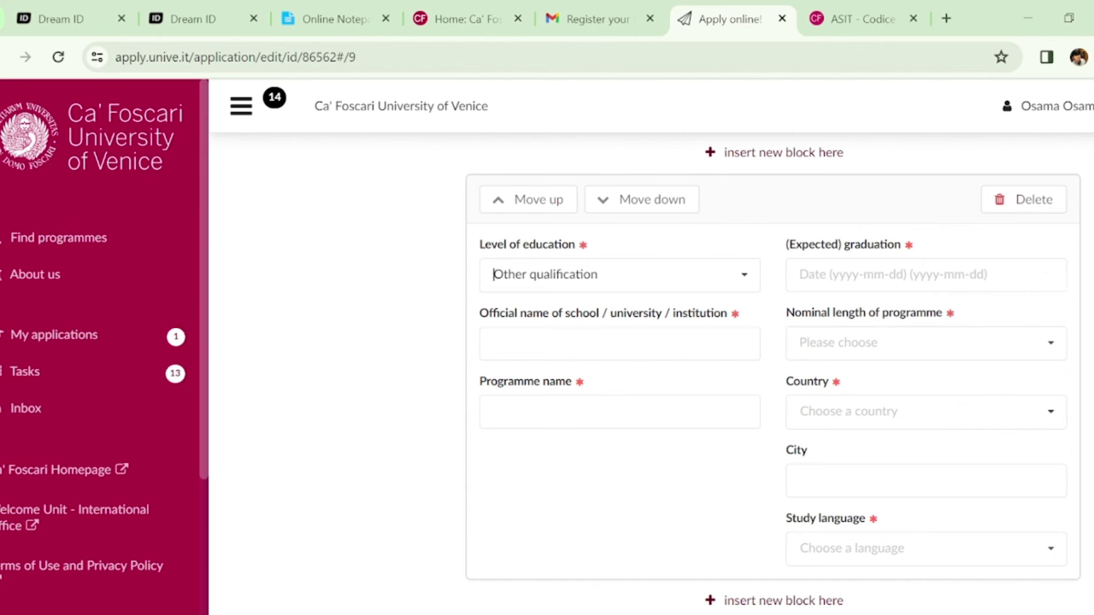
{"action": "key", "text": "Up"}
{"action": "key", "text": "Up"}
{"action": "scroll", "coordinate": [650, 376], "scroll_direction": "up", "scroll_amount": 6}
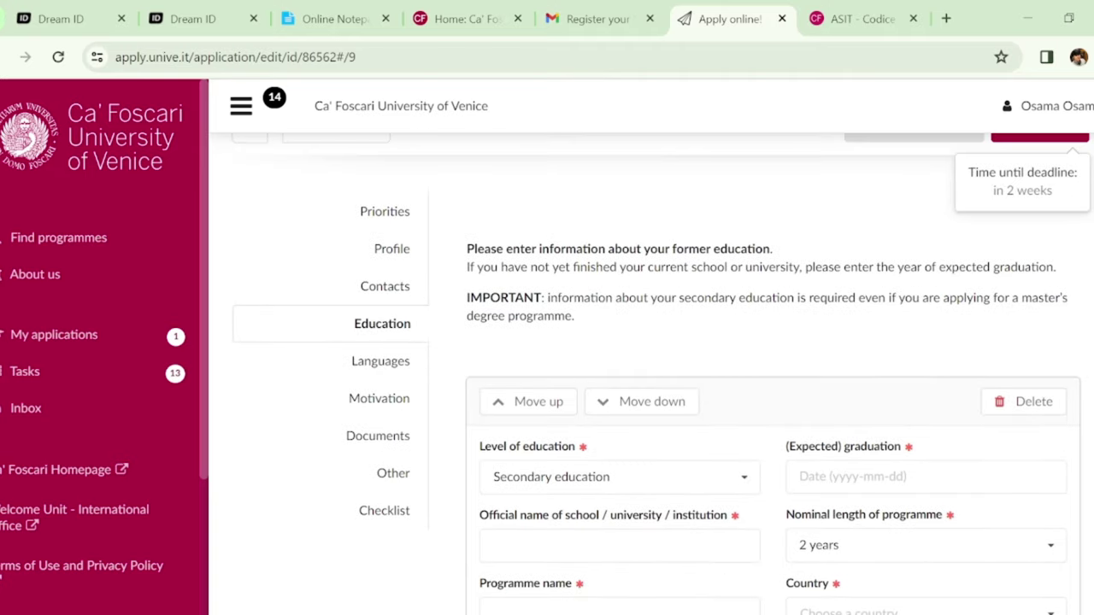
In Languages, choose Pashto as the native language and add a foreign language entry
{"action": "left_click", "coordinate": [402, 360]}
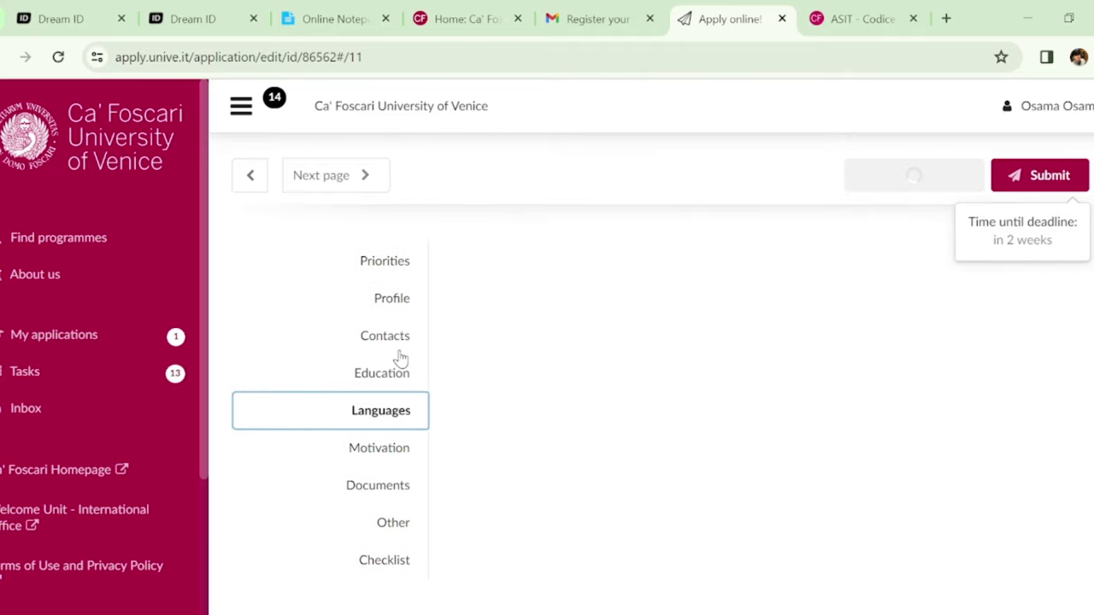
{"action": "scroll", "coordinate": [1009, 269], "scroll_direction": "down", "scroll_amount": 1}
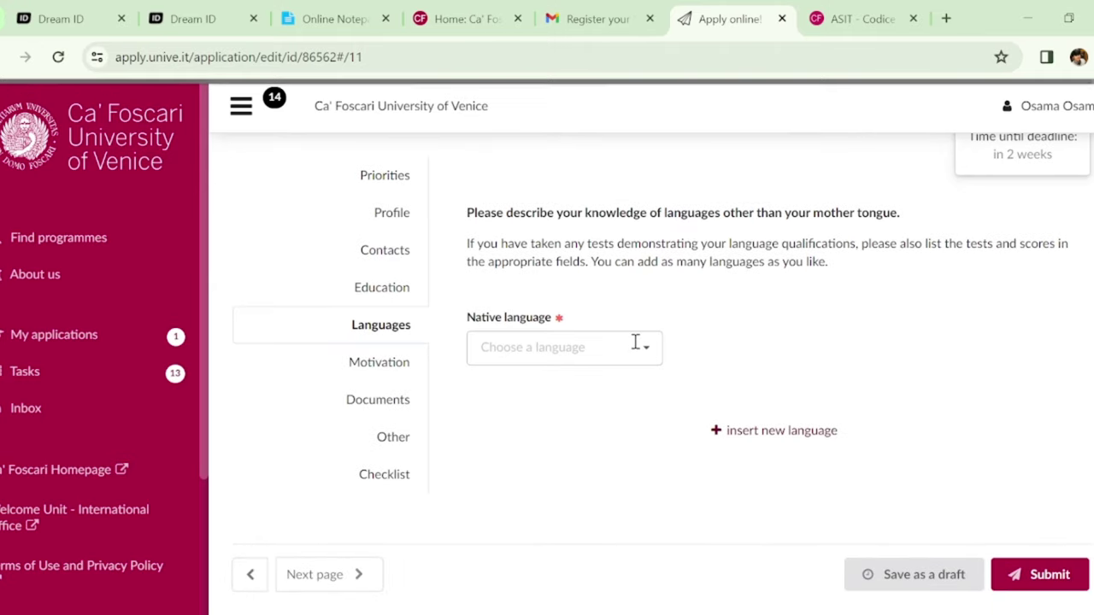
{"action": "left_click", "coordinate": [635, 343]}
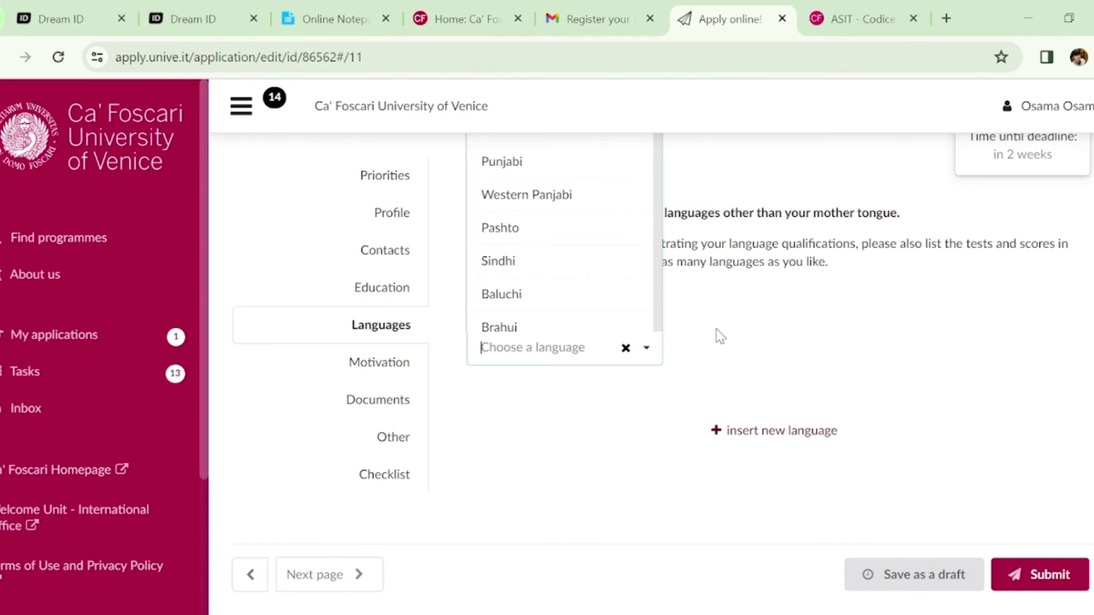
{"action": "left_click", "coordinate": [562, 229]}
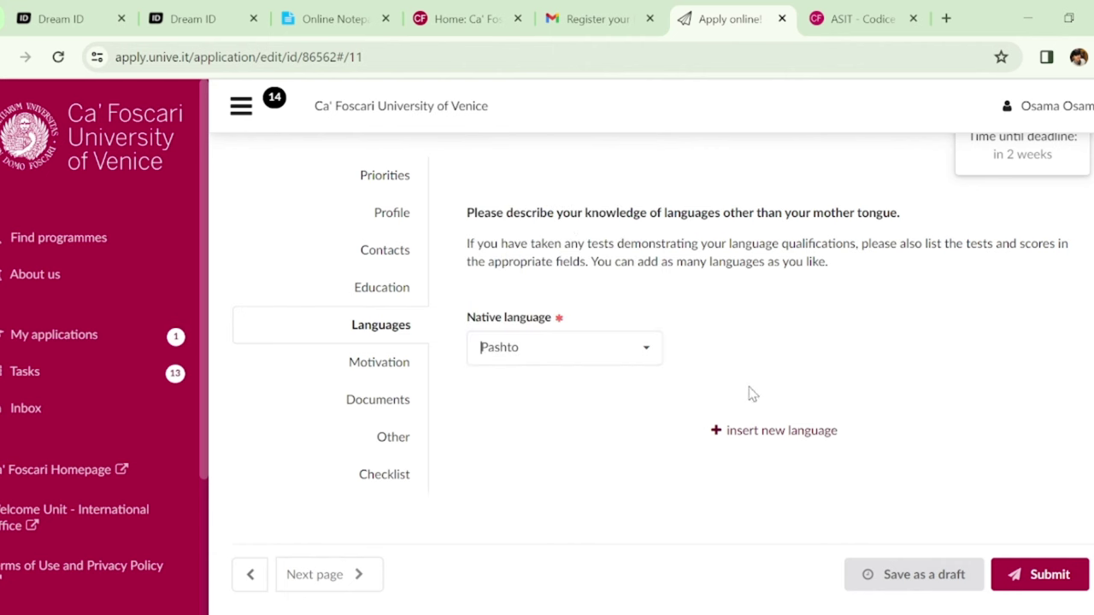
{"action": "scroll", "coordinate": [1022, 299], "scroll_direction": "down", "scroll_amount": 1}
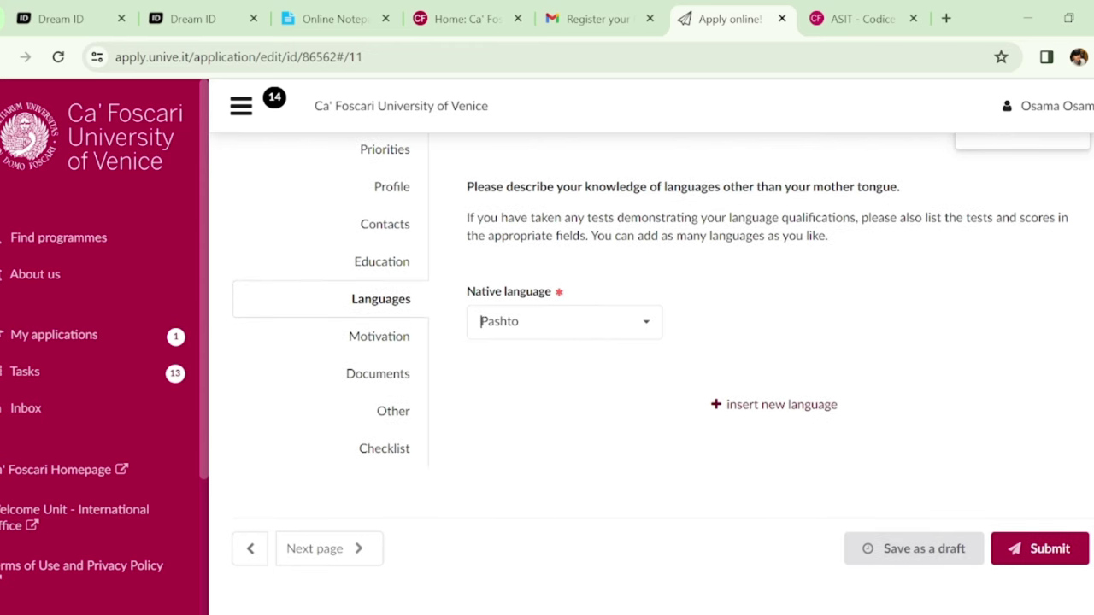
{"action": "left_click", "coordinate": [733, 410]}
Select English as the foreign language, leaving proficiency unset
{"action": "scroll", "coordinate": [1065, 335], "scroll_direction": "down", "scroll_amount": 1}
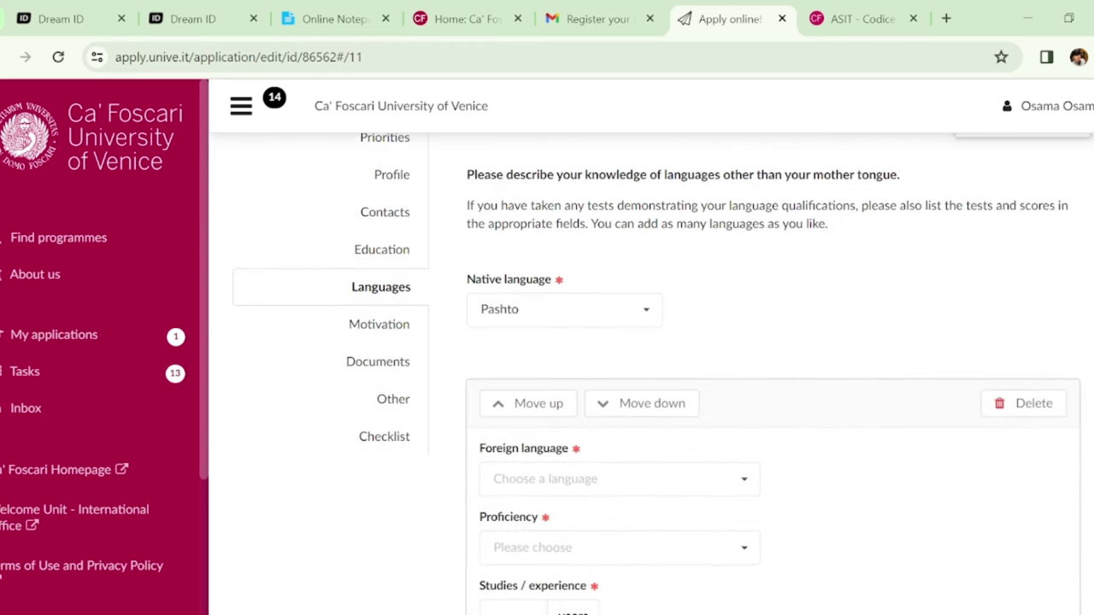
{"action": "scroll", "coordinate": [769, 368], "scroll_direction": "down", "scroll_amount": 2}
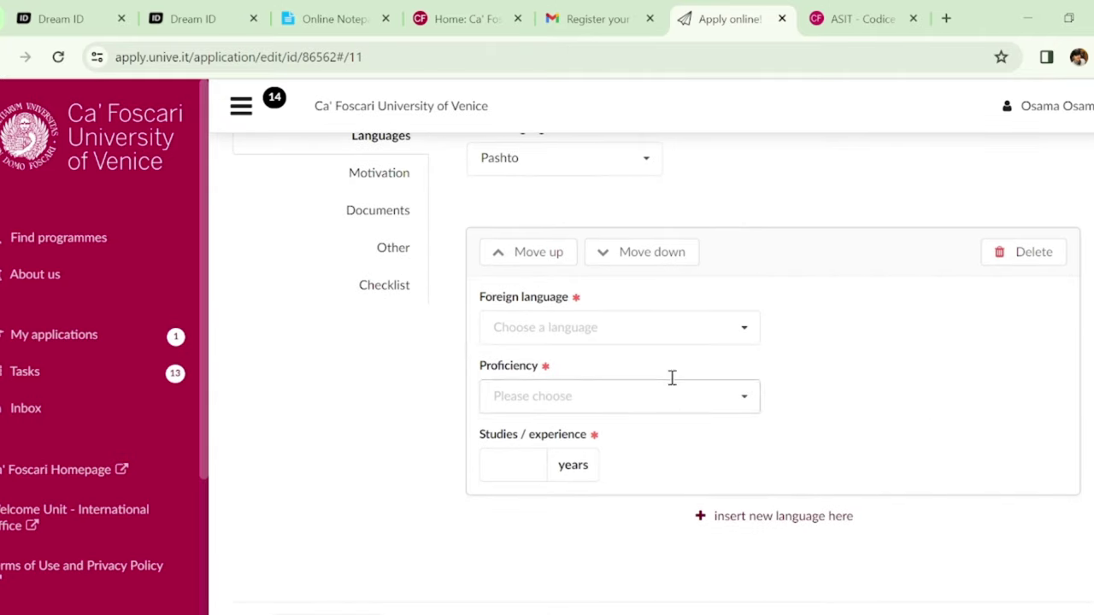
{"action": "left_click", "coordinate": [746, 331]}
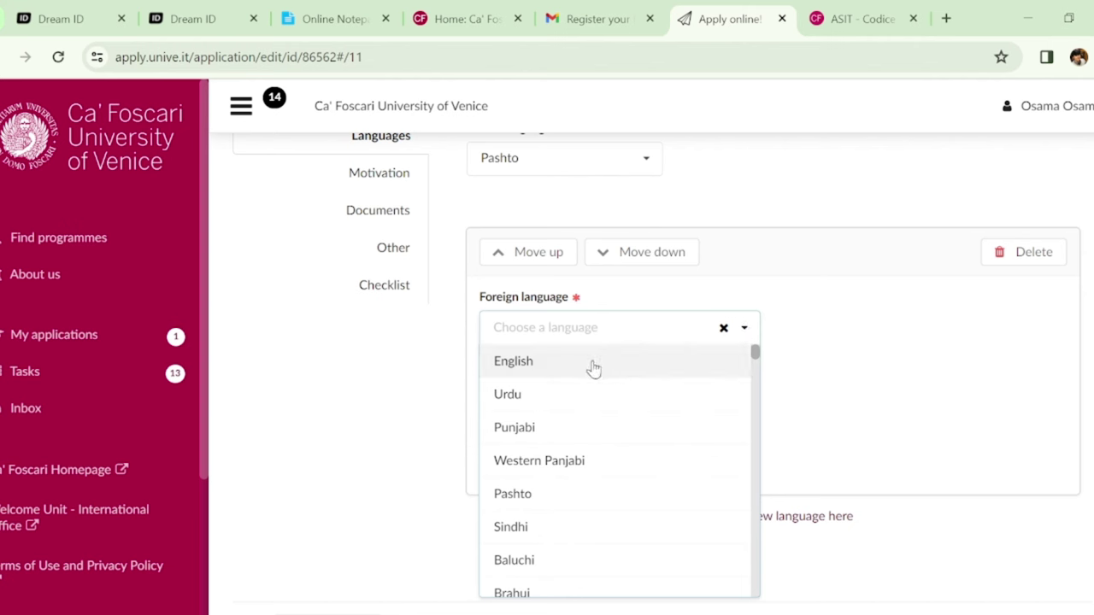
{"action": "left_click", "coordinate": [593, 365]}
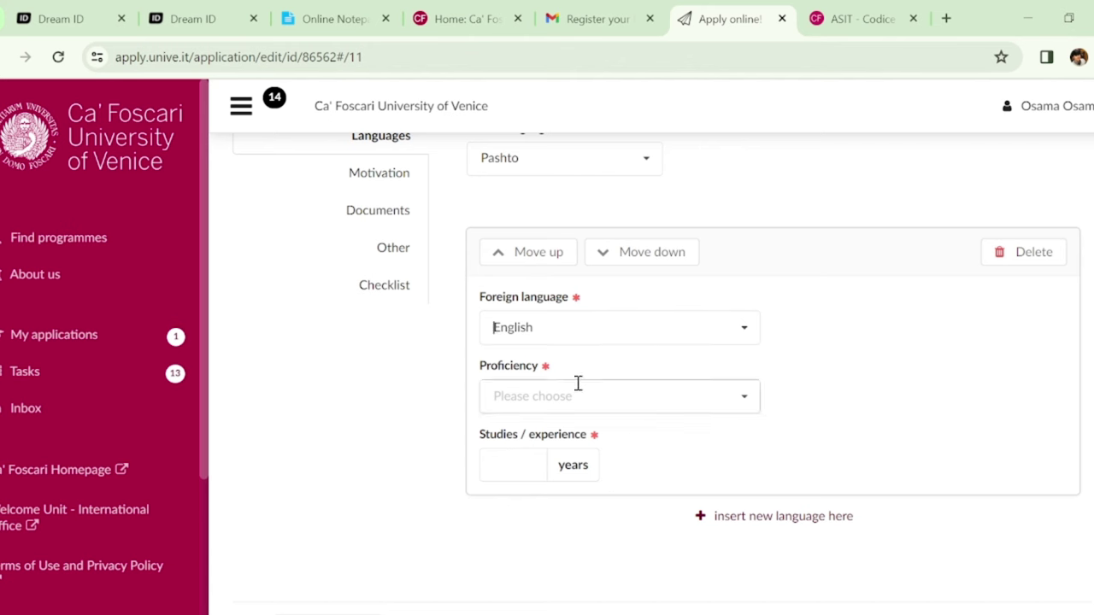
{"action": "left_click", "coordinate": [752, 403]}
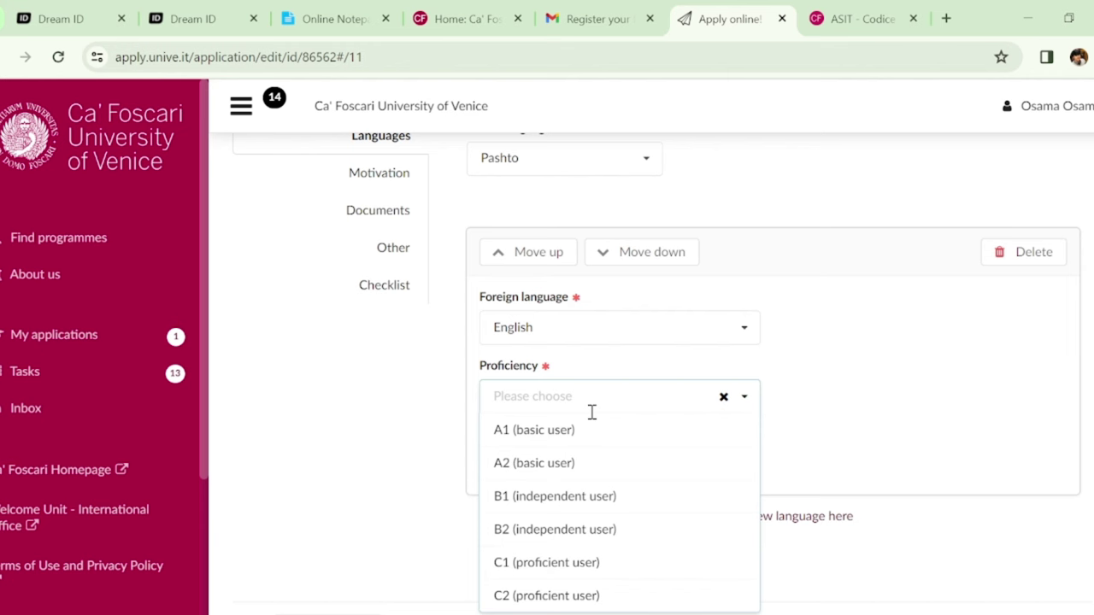
{"action": "left_click", "coordinate": [744, 394]}
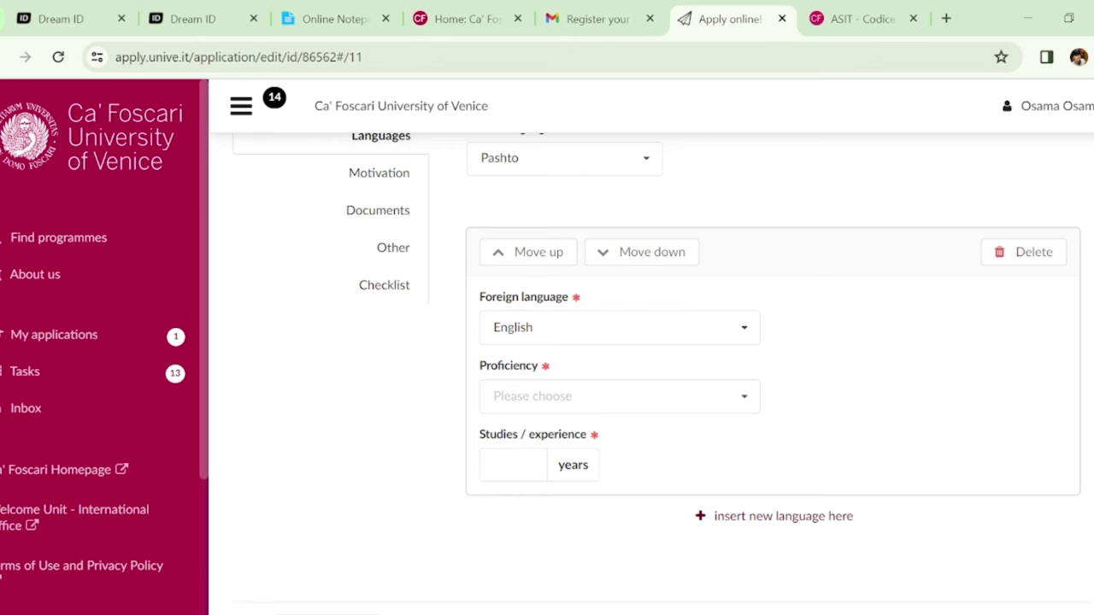
{"action": "scroll", "coordinate": [515, 248], "scroll_direction": "up", "scroll_amount": 1}
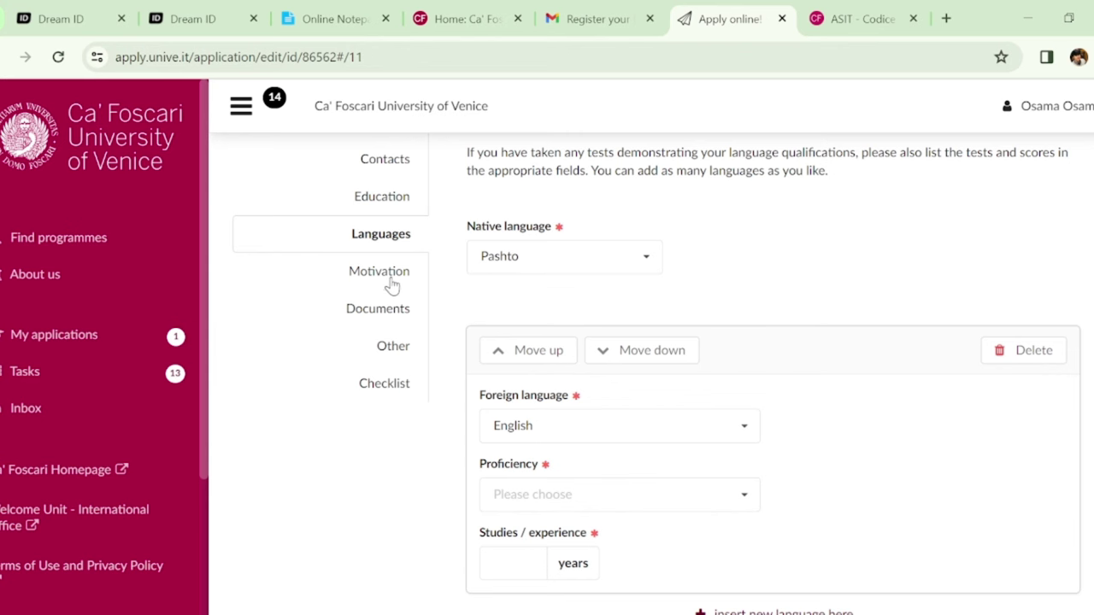
Review the empty Motivation section, then go to the Documents section
{"action": "left_click", "coordinate": [389, 282]}
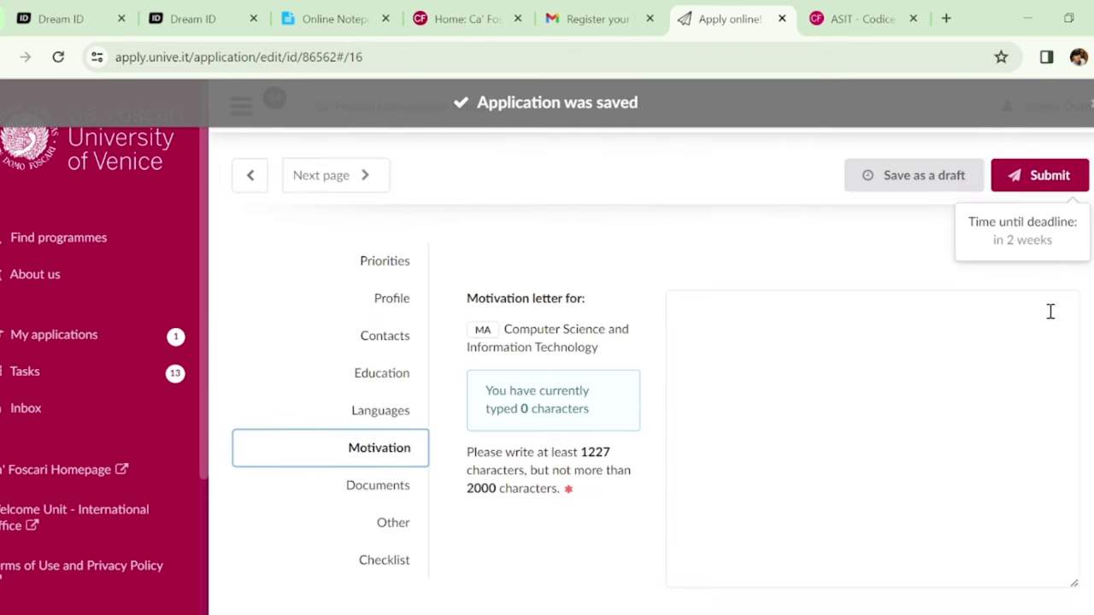
{"action": "scroll", "coordinate": [650, 342], "scroll_direction": "down", "scroll_amount": 4}
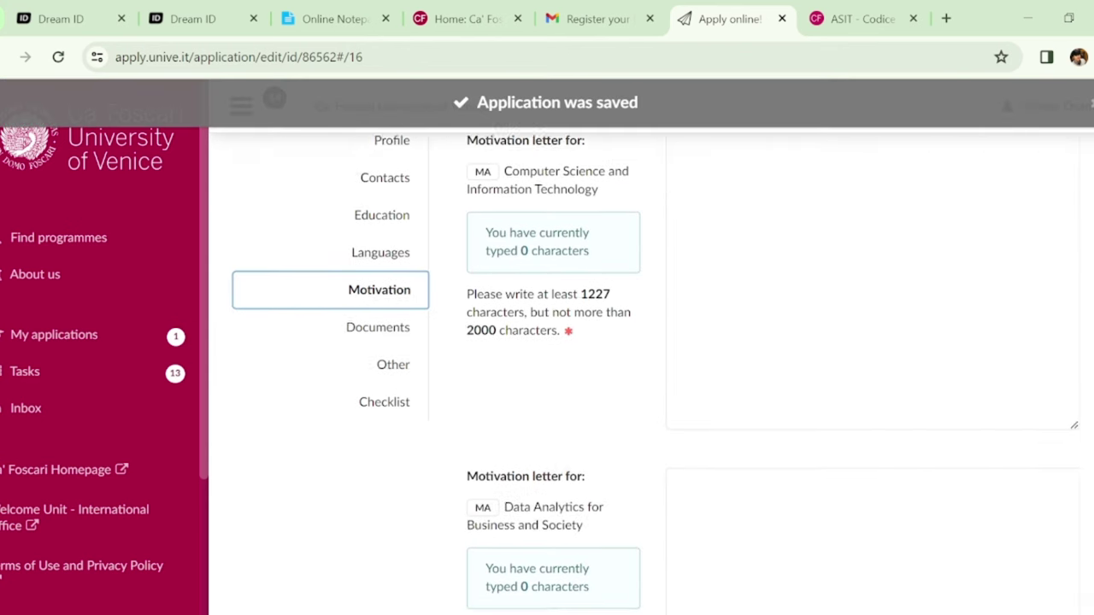
{"action": "scroll", "coordinate": [650, 342], "scroll_direction": "up", "scroll_amount": 3}
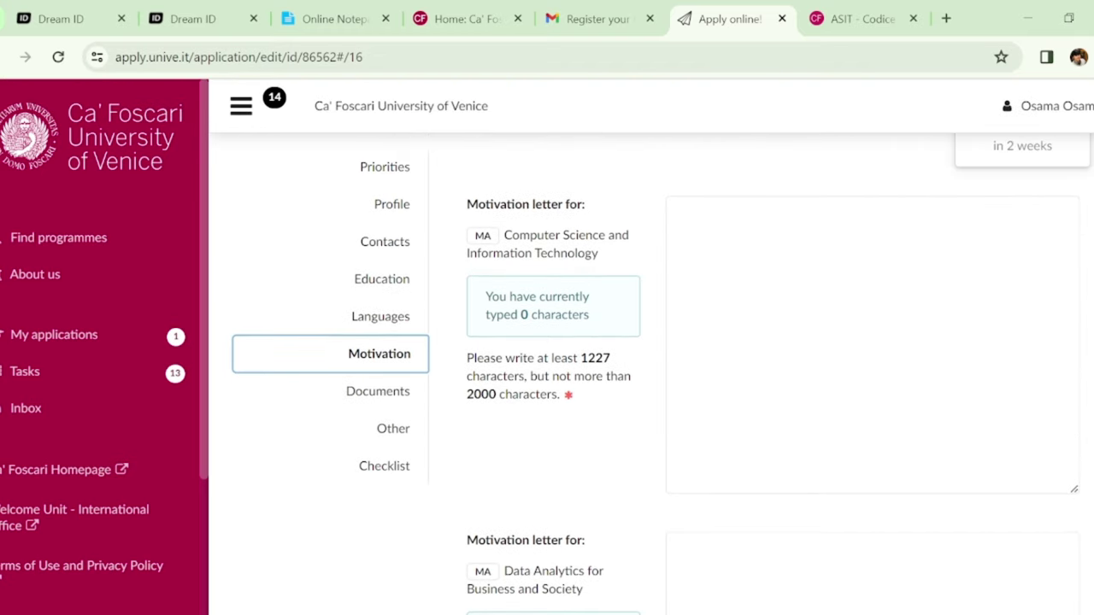
{"action": "scroll", "coordinate": [663, 374], "scroll_direction": "down", "scroll_amount": 1}
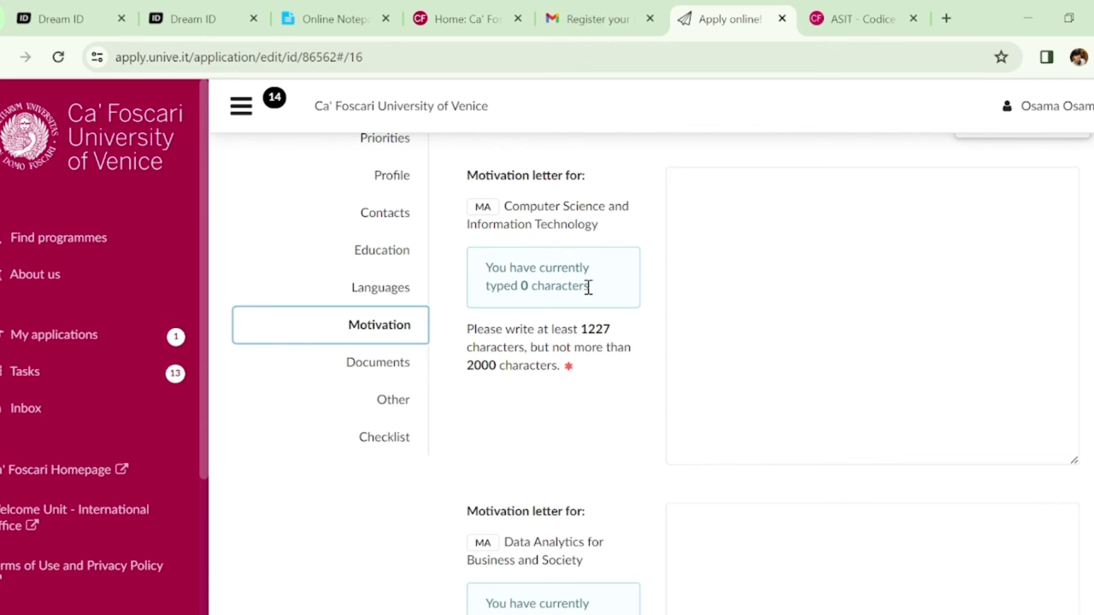
{"action": "left_click", "coordinate": [403, 368]}
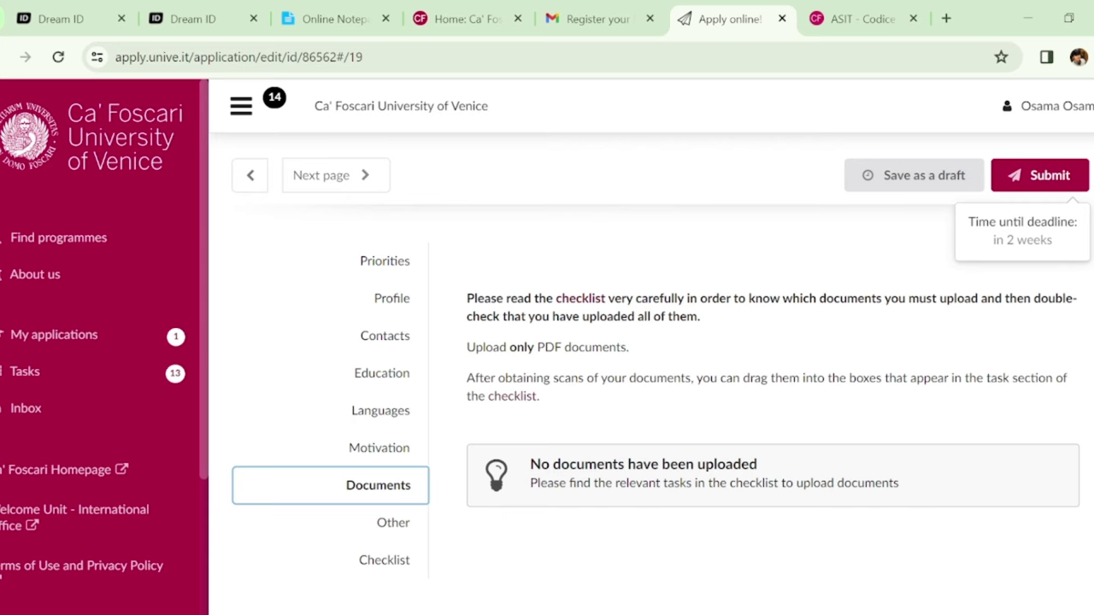
In the Other section, set Information source to 'Friends or family' and save to the Checklist
{"action": "scroll", "coordinate": [650, 359], "scroll_direction": "down", "scroll_amount": 2}
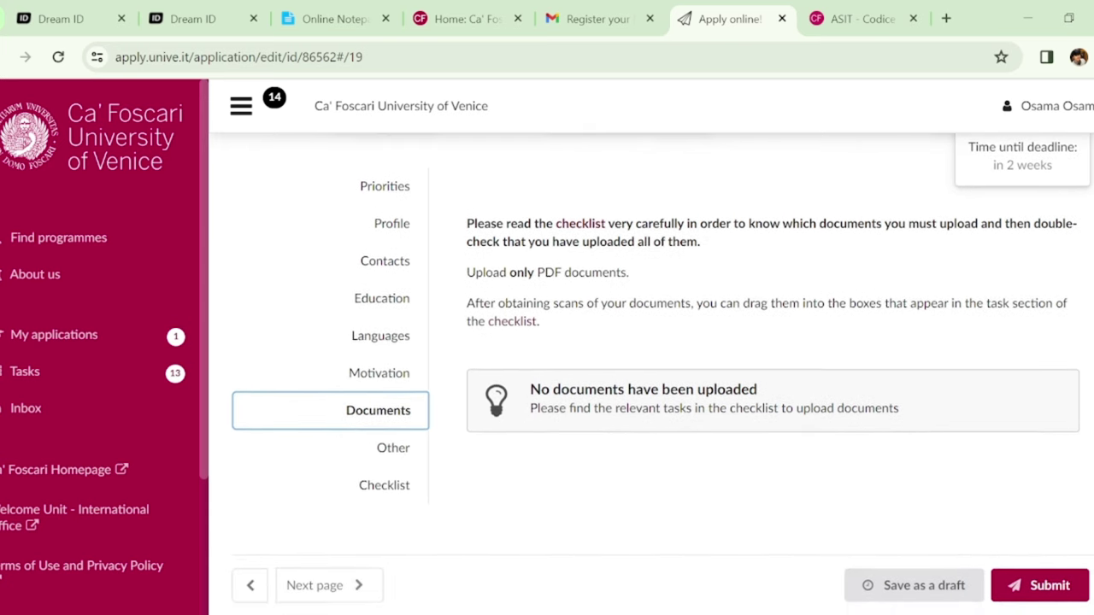
{"action": "scroll", "coordinate": [961, 295], "scroll_direction": "down", "scroll_amount": 1}
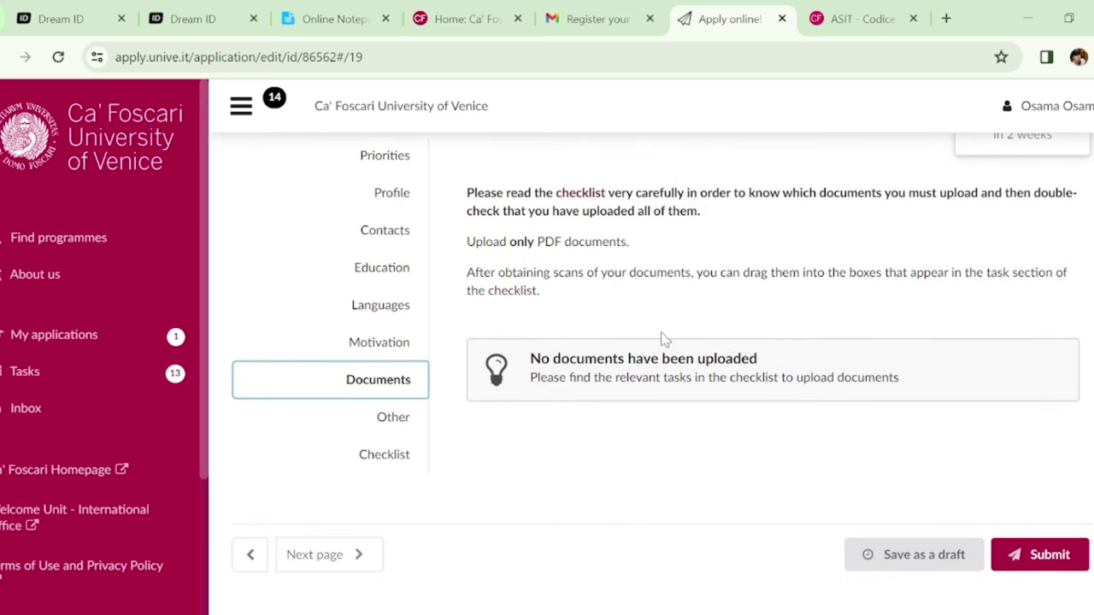
{"action": "left_click", "coordinate": [392, 419]}
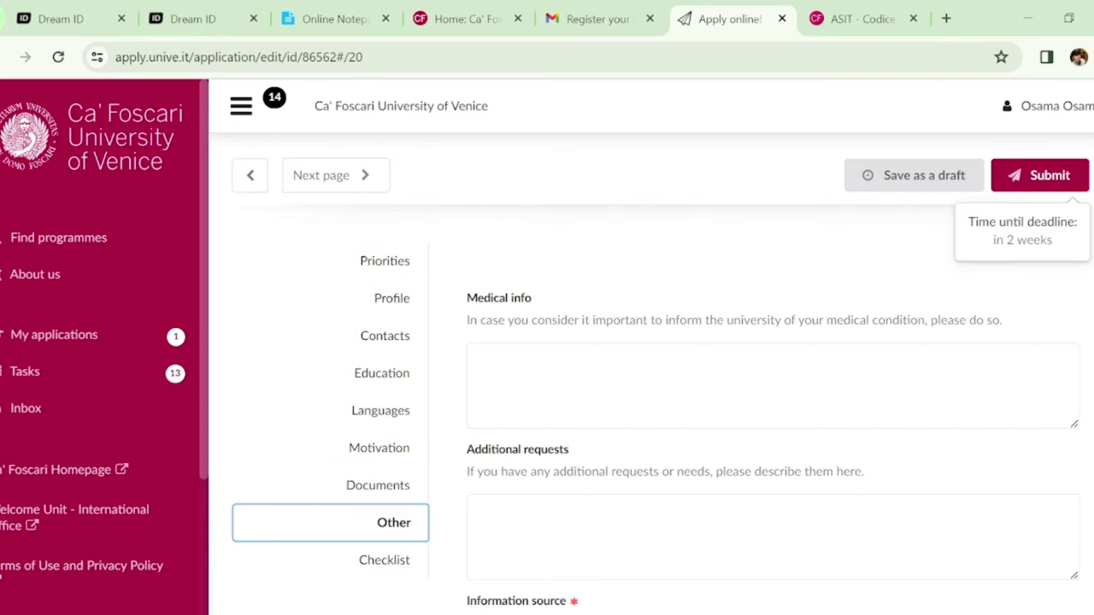
{"action": "scroll", "coordinate": [662, 367], "scroll_direction": "down", "scroll_amount": 1}
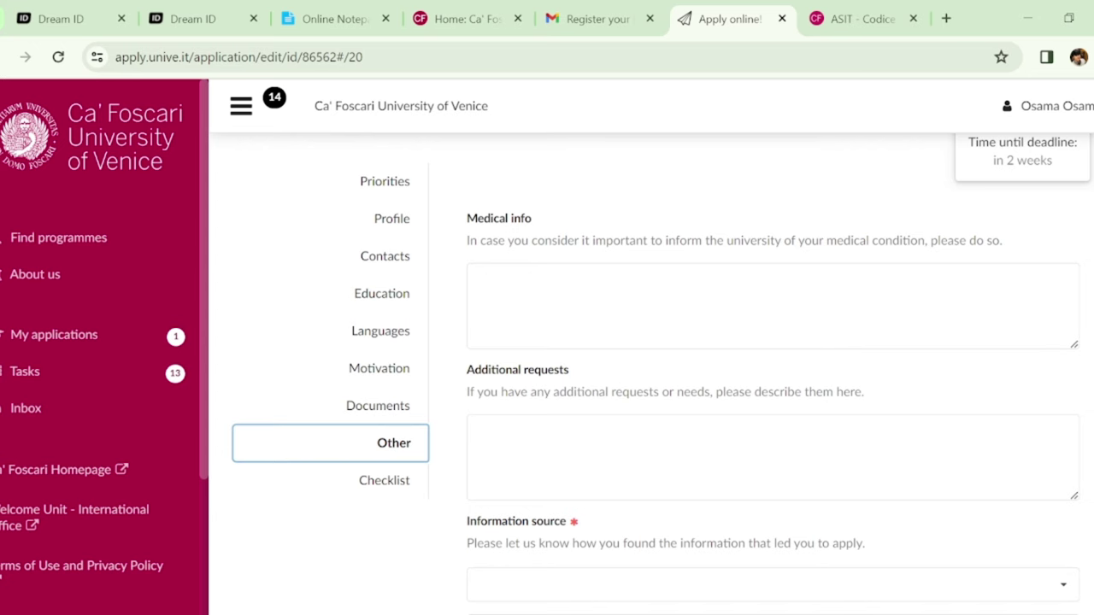
{"action": "scroll", "coordinate": [662, 375], "scroll_direction": "down", "scroll_amount": 1}
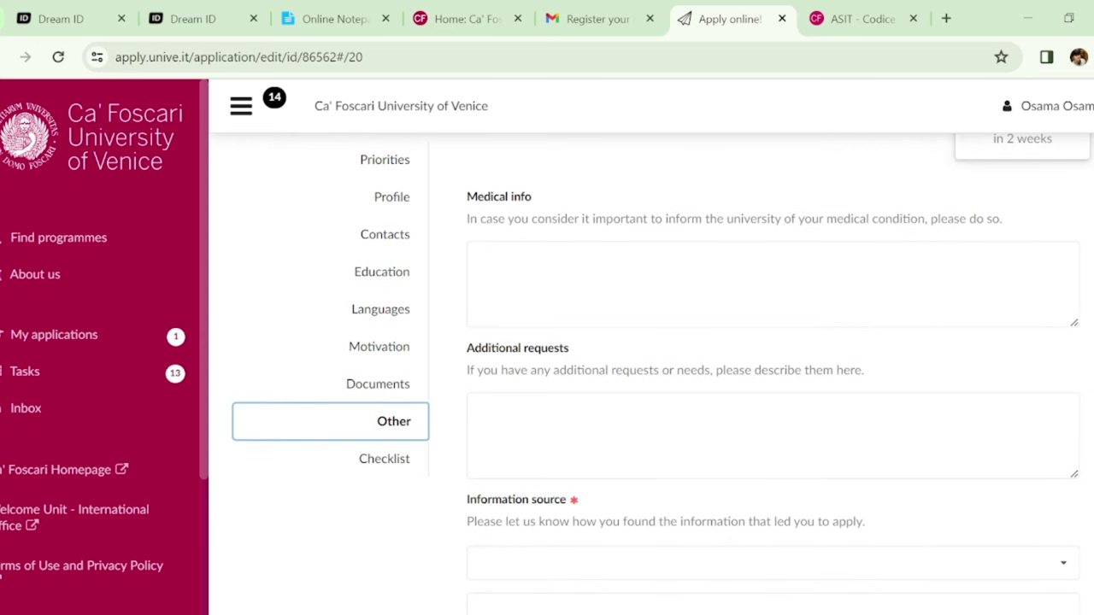
{"action": "scroll", "coordinate": [906, 221], "scroll_direction": "down", "scroll_amount": 1}
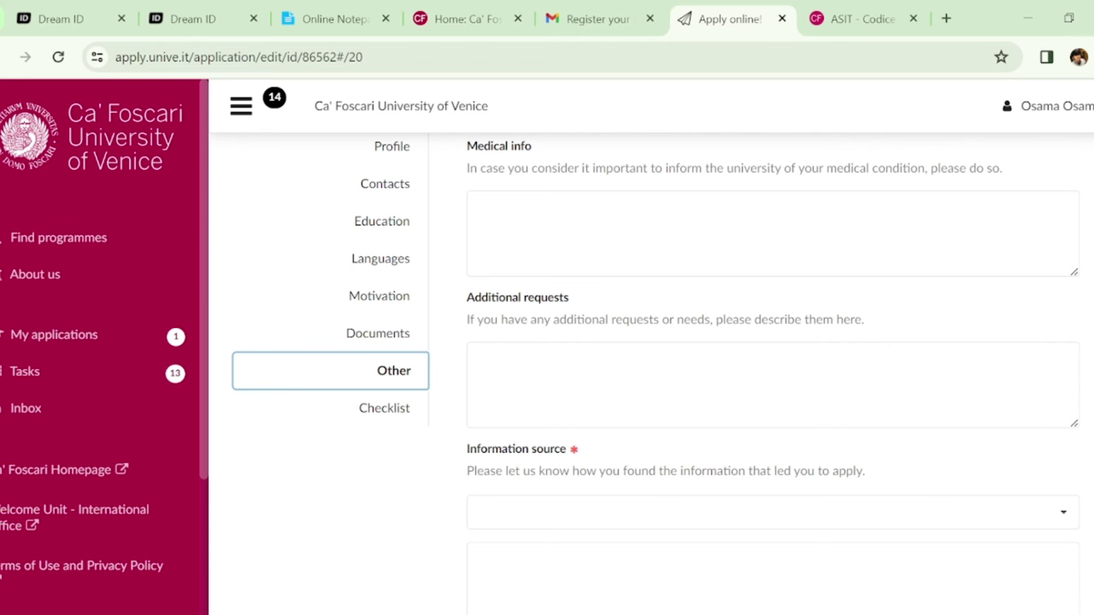
{"action": "scroll", "coordinate": [1018, 433], "scroll_direction": "down", "scroll_amount": 2}
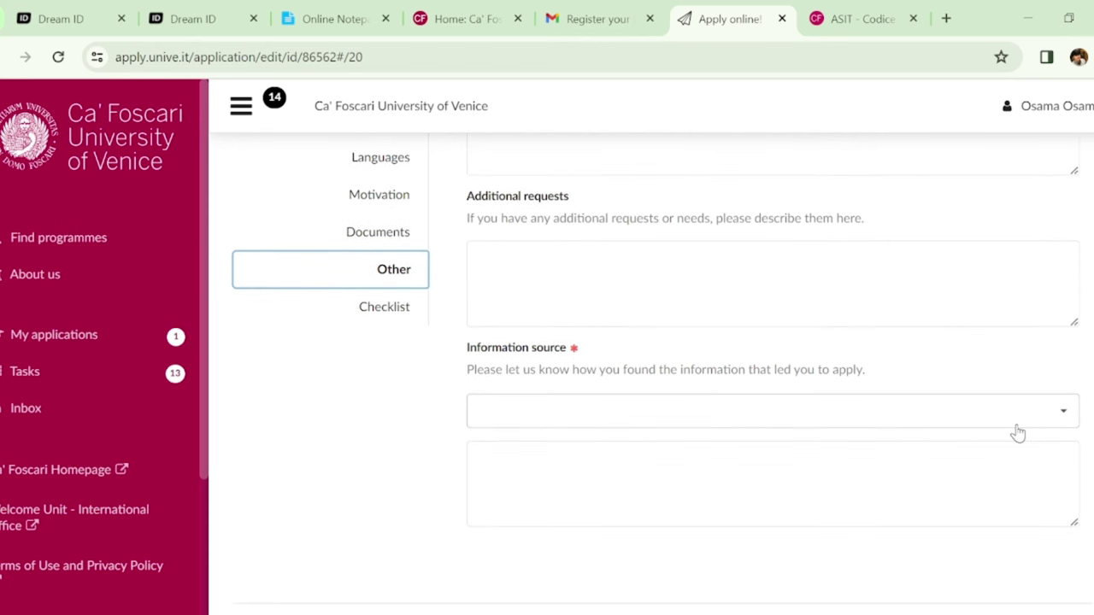
{"action": "left_click", "coordinate": [1016, 426]}
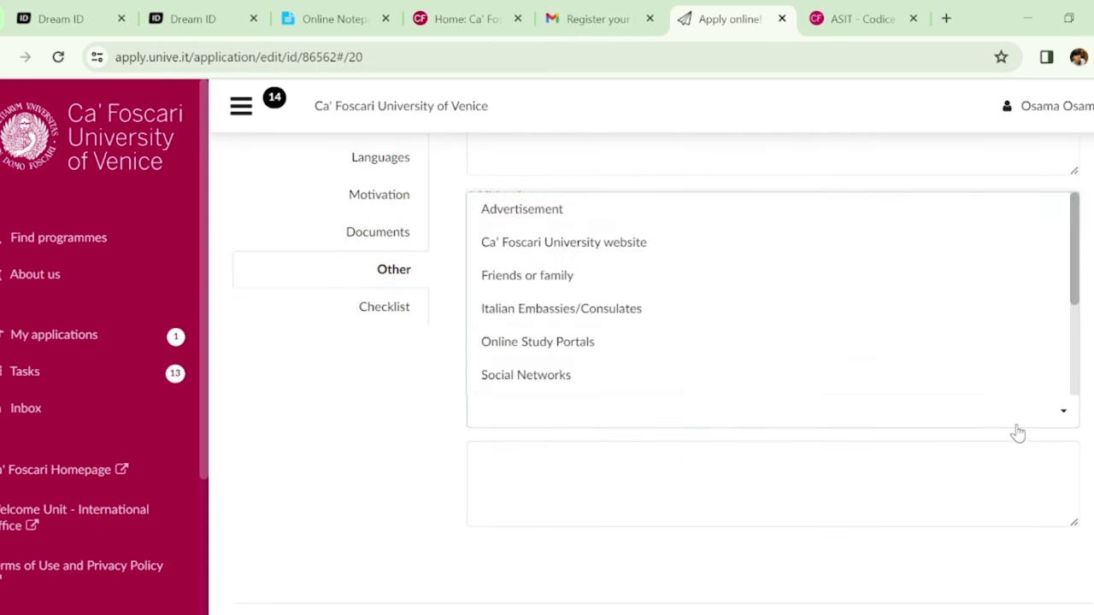
{"action": "left_click", "coordinate": [733, 289]}
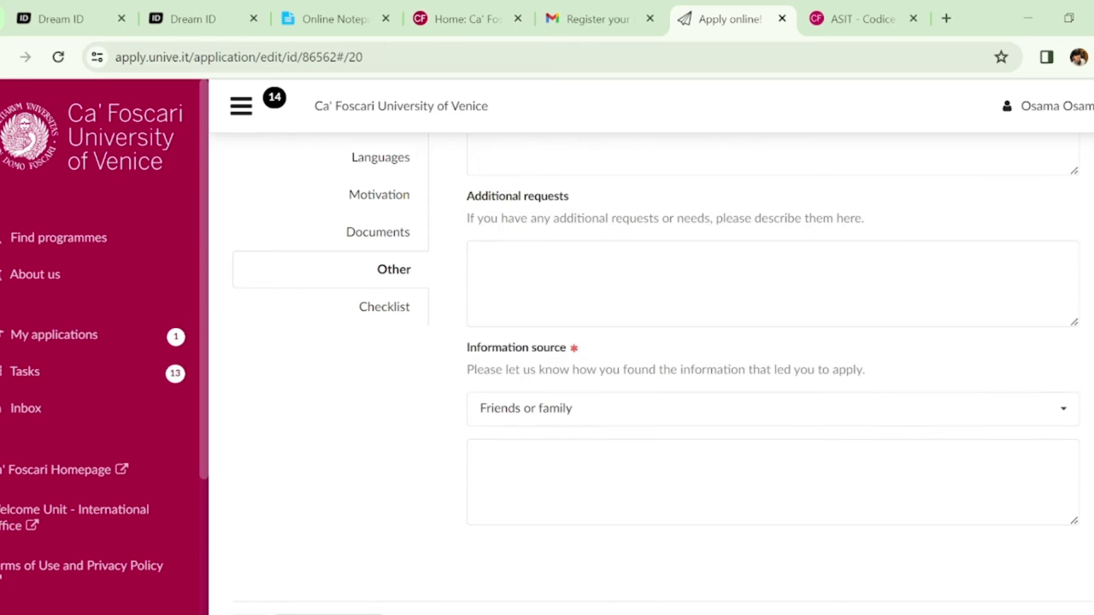
{"action": "scroll", "coordinate": [656, 373], "scroll_direction": "up", "scroll_amount": 2}
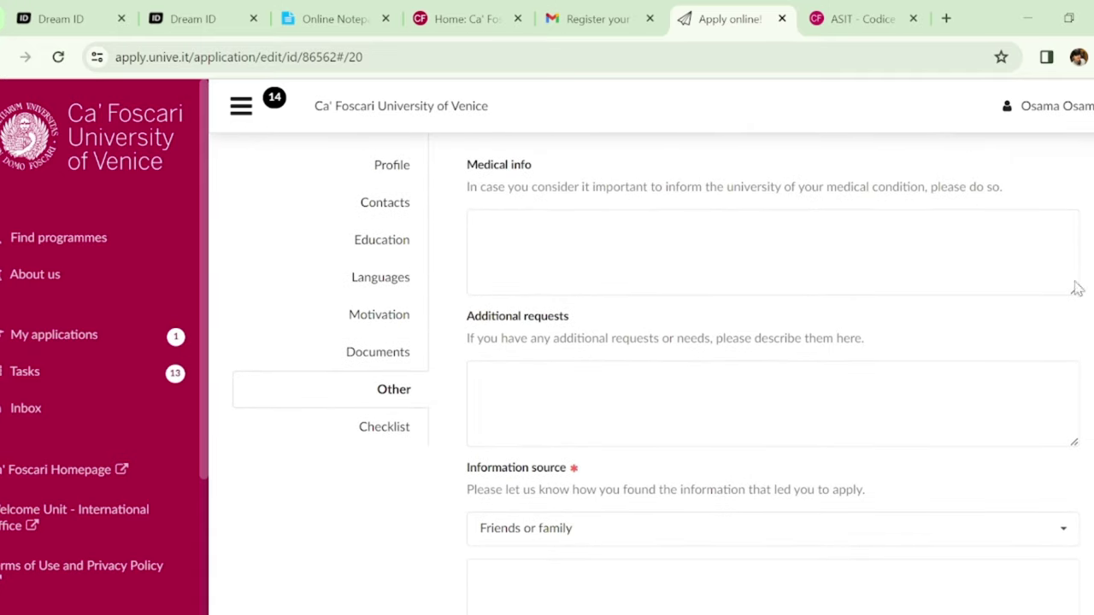
{"action": "left_click", "coordinate": [381, 428]}
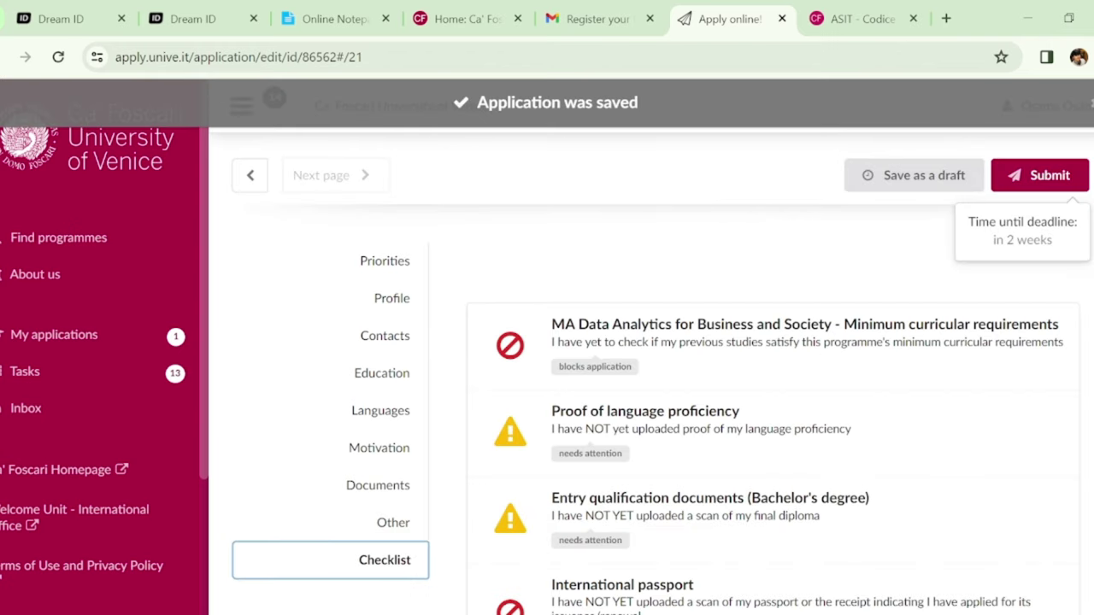
Scroll through the Checklist to review the outstanding requirements
{"action": "scroll", "coordinate": [662, 373], "scroll_direction": "down", "scroll_amount": 4}
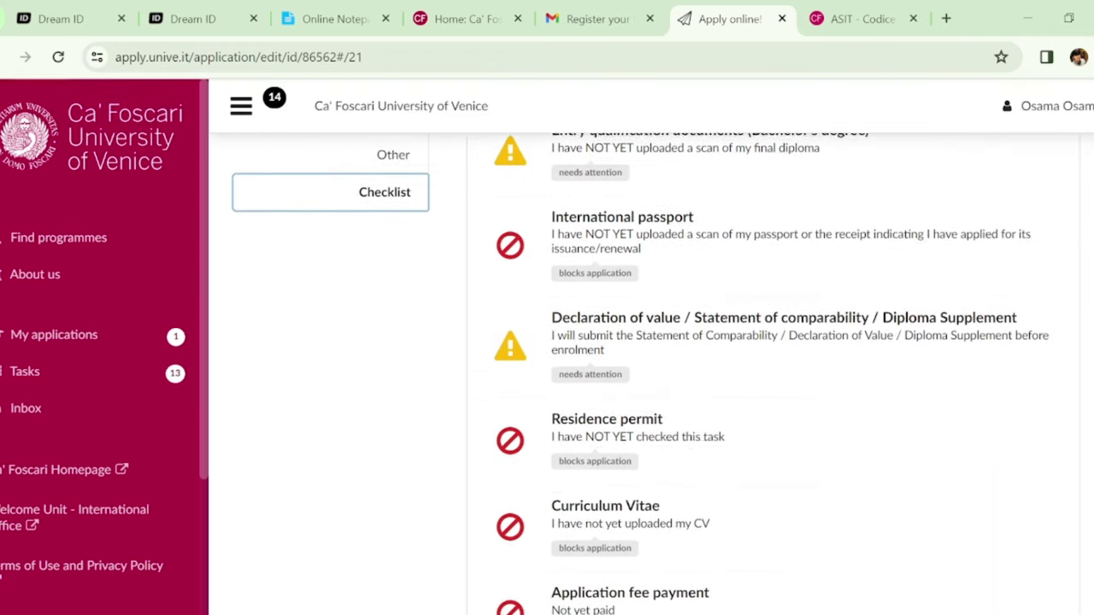
{"action": "scroll", "coordinate": [770, 374], "scroll_direction": "down", "scroll_amount": 4}
{"action": "scroll", "coordinate": [769, 374], "scroll_direction": "down", "scroll_amount": 1}
{"action": "scroll", "coordinate": [769, 373], "scroll_direction": "up", "scroll_amount": 8}
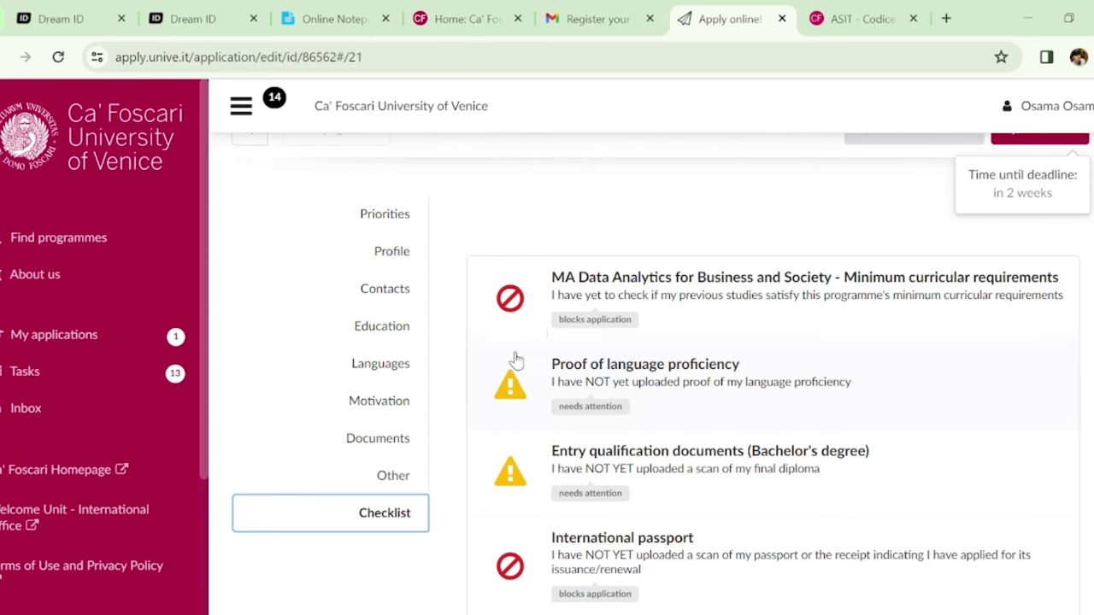
Mark 'I have checked the specific minimum curricular requirements' for MA Data Analytics and close the task
{"action": "left_click", "coordinate": [752, 318]}
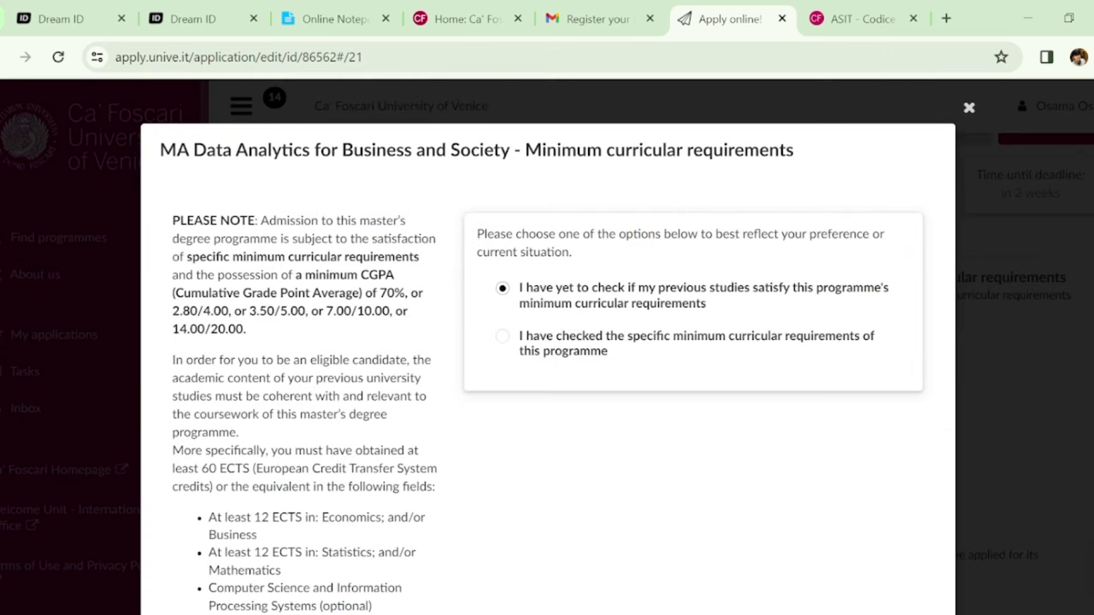
{"action": "scroll", "coordinate": [898, 264], "scroll_direction": "down", "scroll_amount": 1}
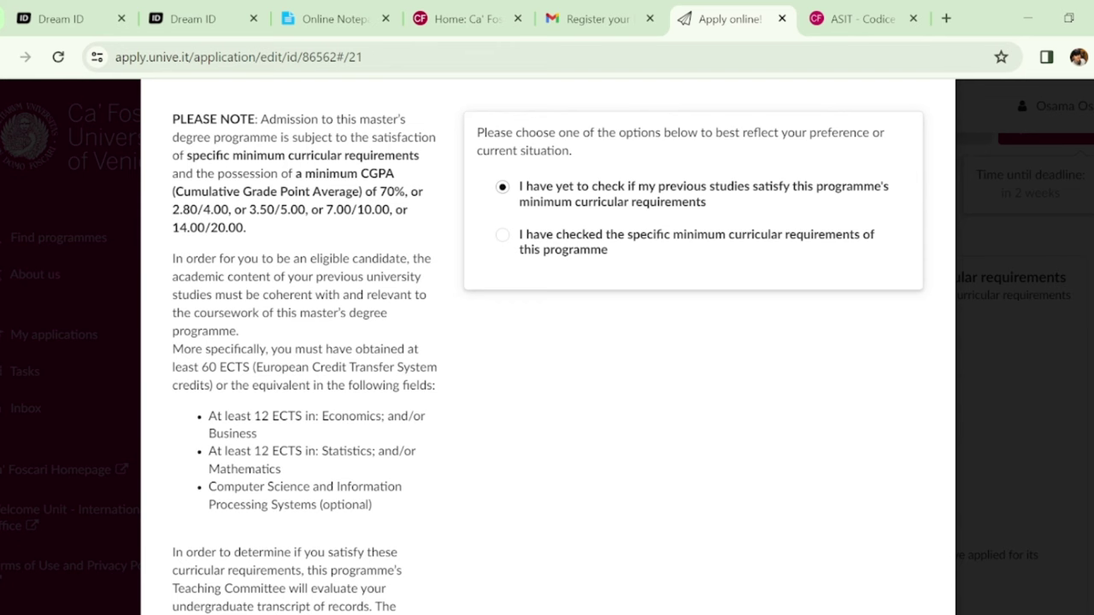
{"action": "scroll", "coordinate": [547, 342], "scroll_direction": "up", "scroll_amount": 2}
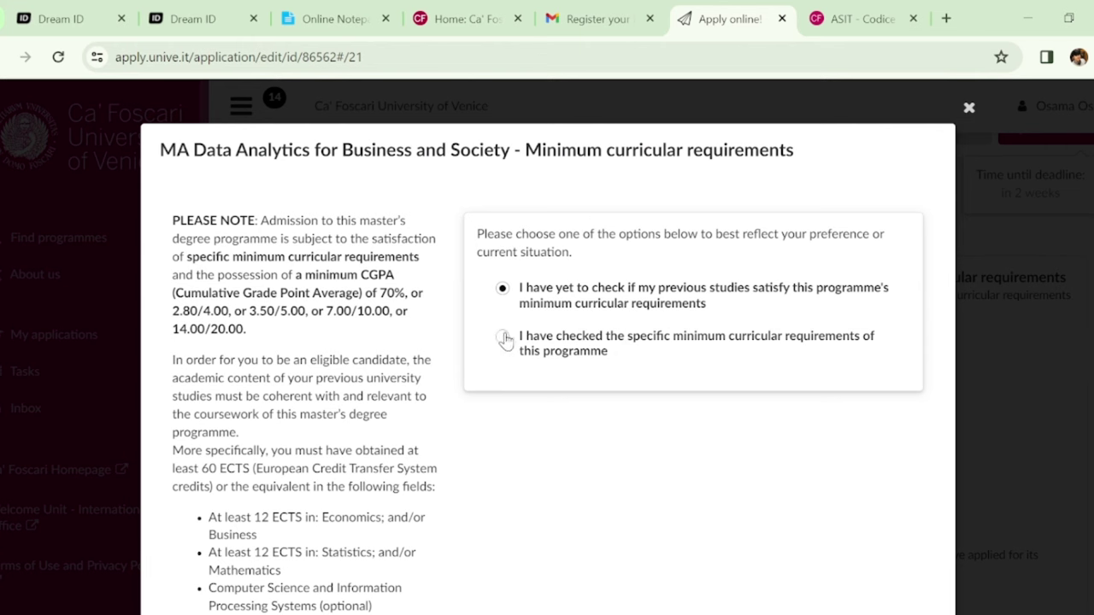
{"action": "left_click", "coordinate": [504, 338]}
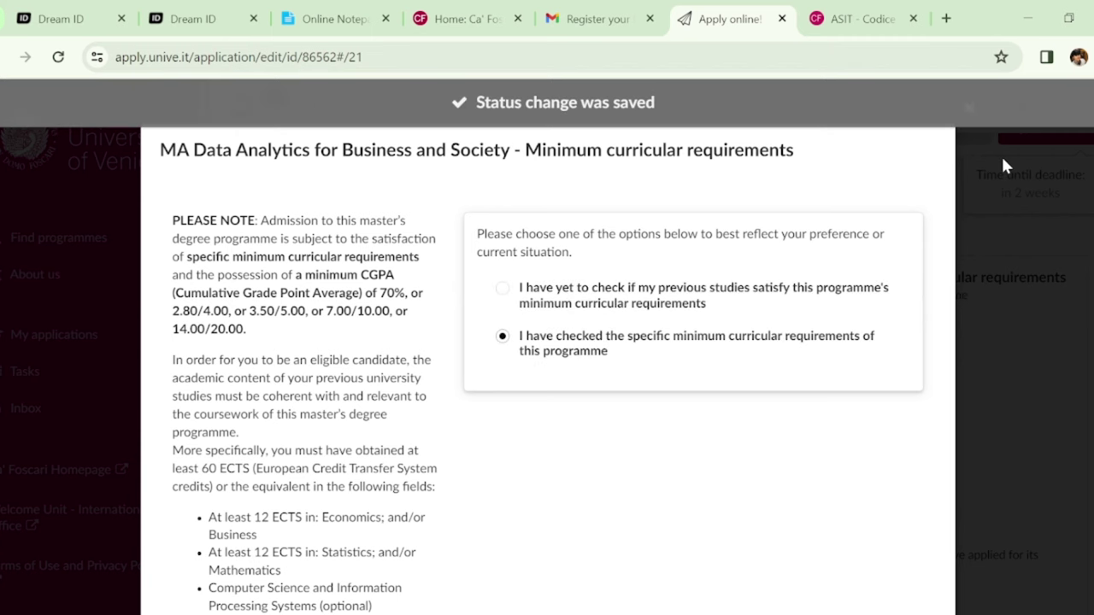
{"action": "left_click", "coordinate": [964, 157]}
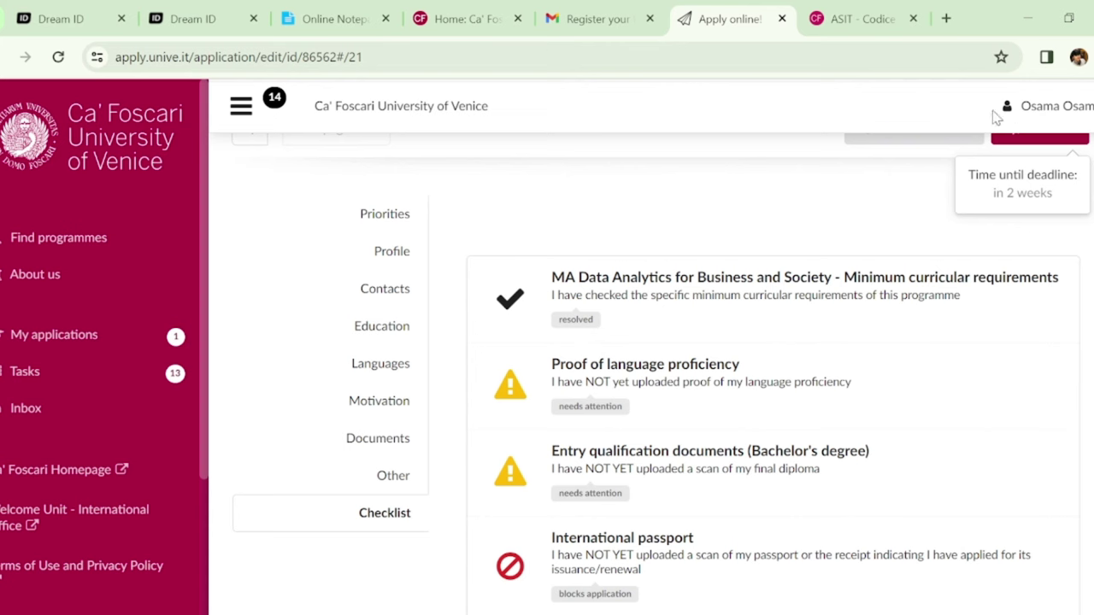
{"action": "scroll", "coordinate": [650, 376], "scroll_direction": "down", "scroll_amount": 1}
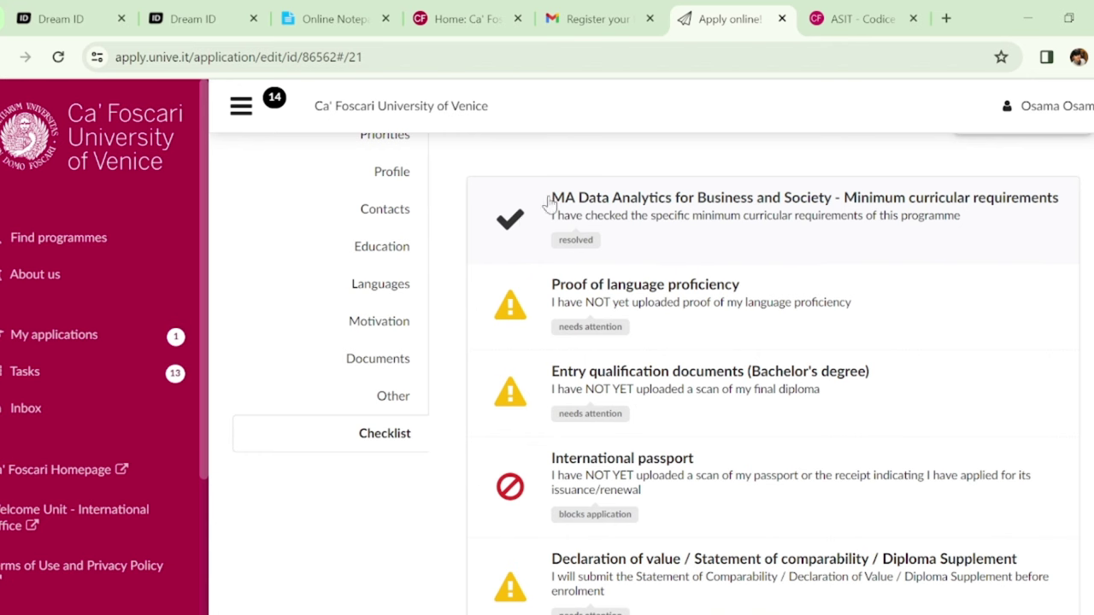
{"action": "scroll", "coordinate": [662, 374], "scroll_direction": "down", "scroll_amount": 1}
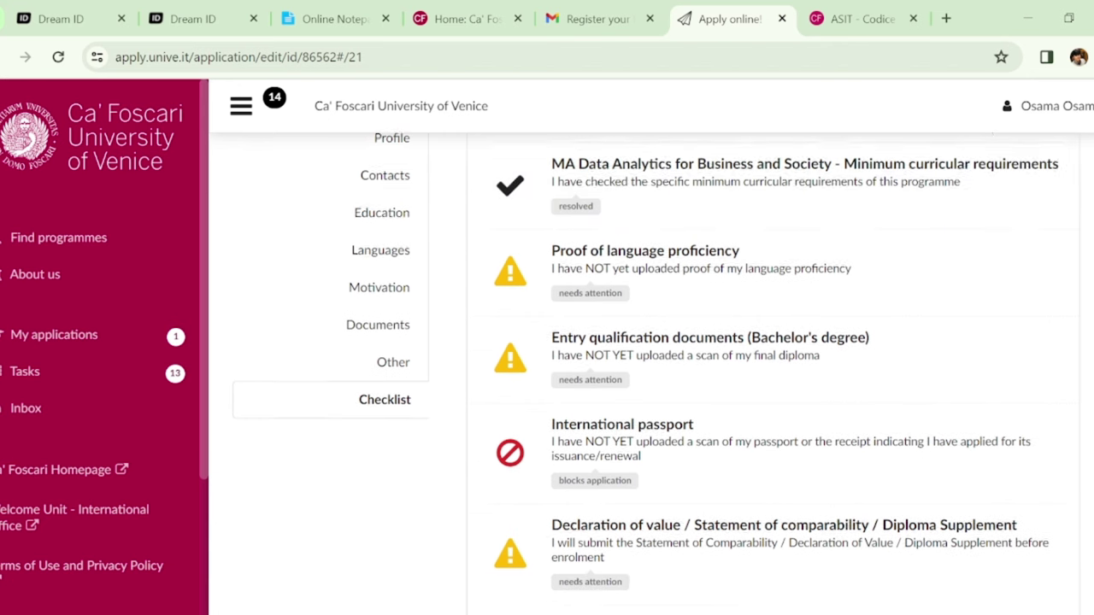
{"action": "scroll", "coordinate": [663, 374], "scroll_direction": "up", "scroll_amount": 1}
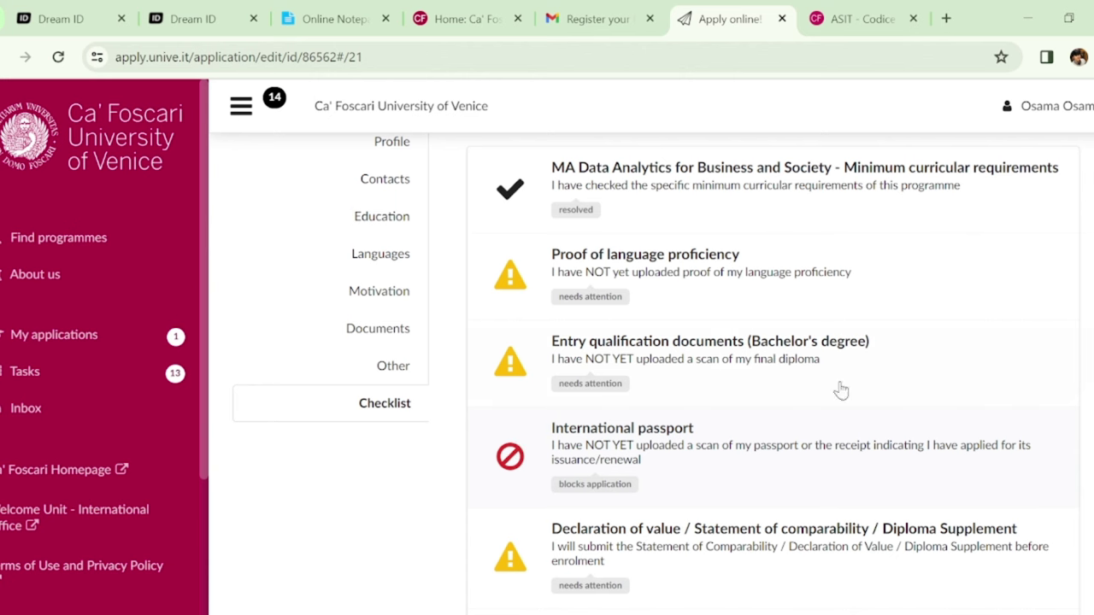
{"action": "scroll", "coordinate": [655, 373], "scroll_direction": "down", "scroll_amount": 3}
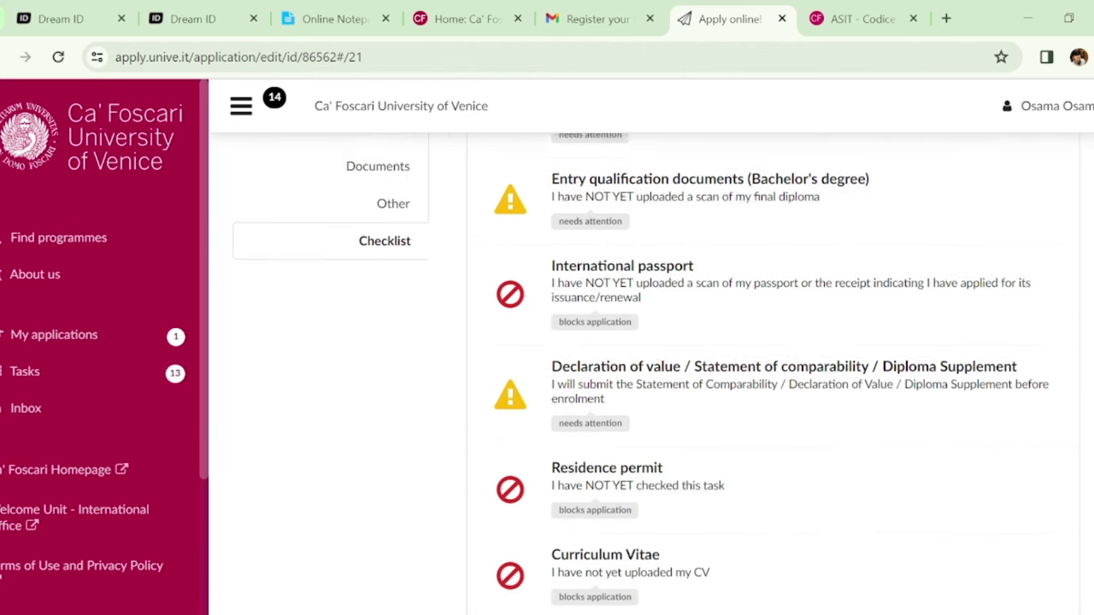
{"action": "scroll", "coordinate": [655, 373], "scroll_direction": "up", "scroll_amount": 4}
{"action": "scroll", "coordinate": [655, 373], "scroll_direction": "up", "scroll_amount": 1}
{"action": "scroll", "coordinate": [655, 373], "scroll_direction": "down", "scroll_amount": 1}
{"action": "scroll", "coordinate": [655, 374], "scroll_direction": "up", "scroll_amount": 2}
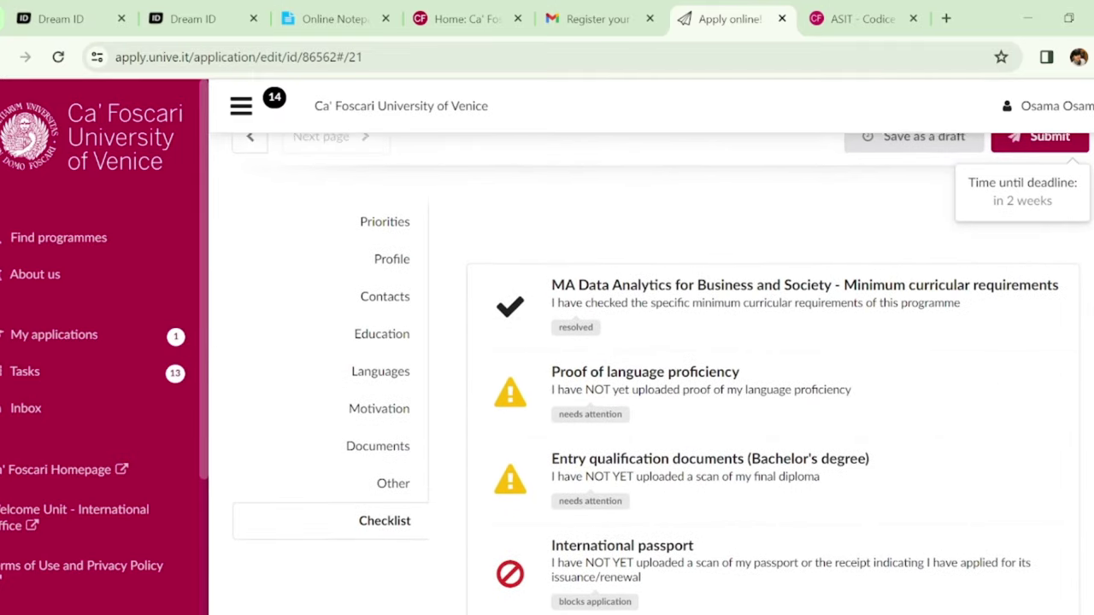
{"action": "scroll", "coordinate": [655, 374], "scroll_direction": "down", "scroll_amount": 1}
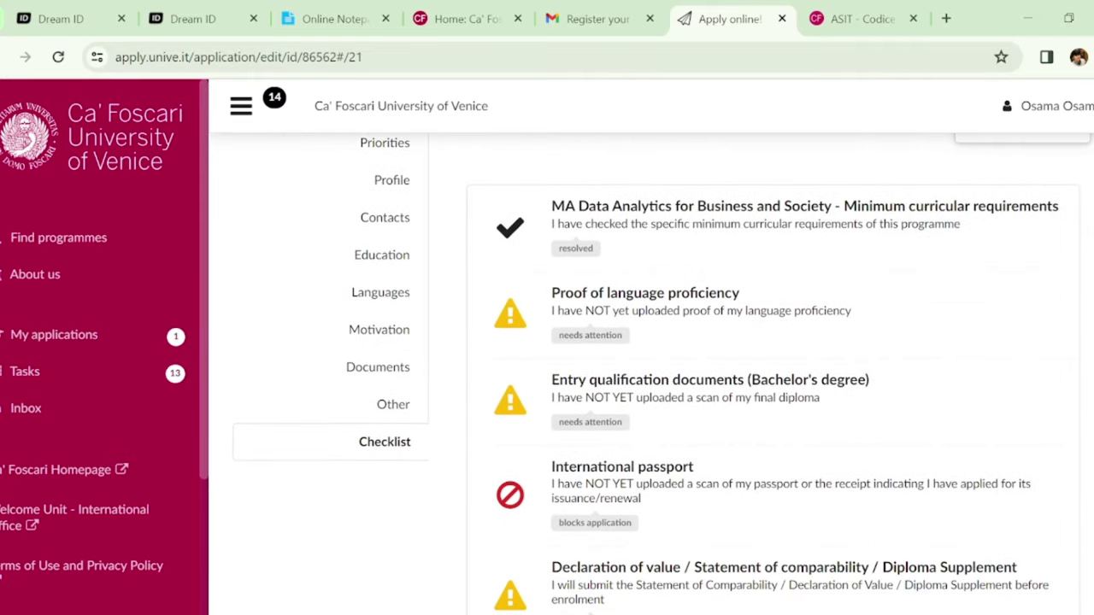
Open and read through the Proof of language proficiency task
{"action": "left_click", "coordinate": [708, 293]}
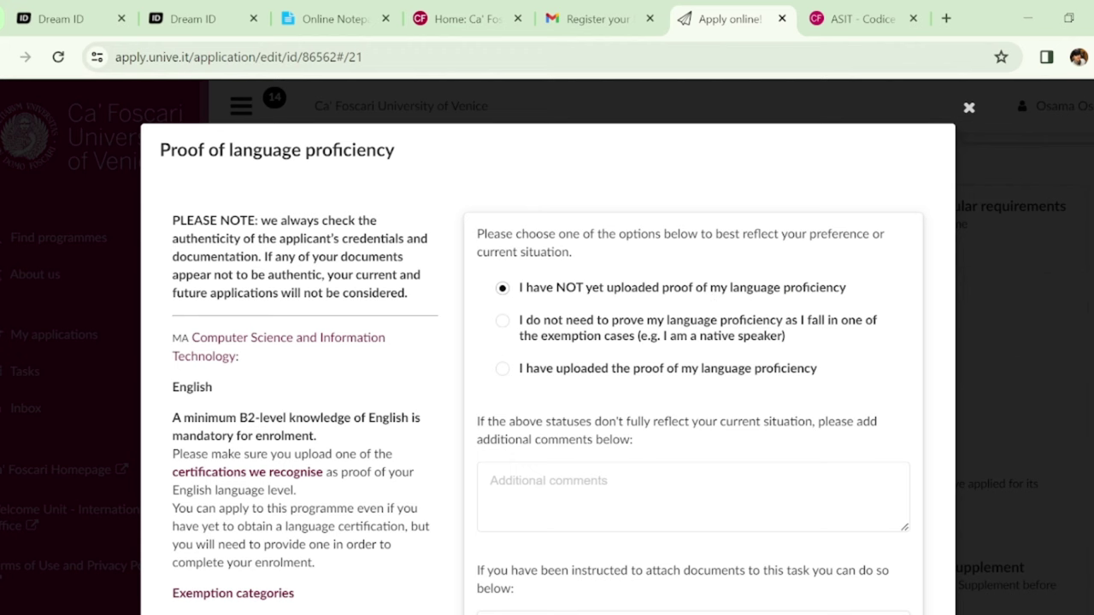
{"action": "scroll", "coordinate": [548, 342], "scroll_direction": "down", "scroll_amount": 2}
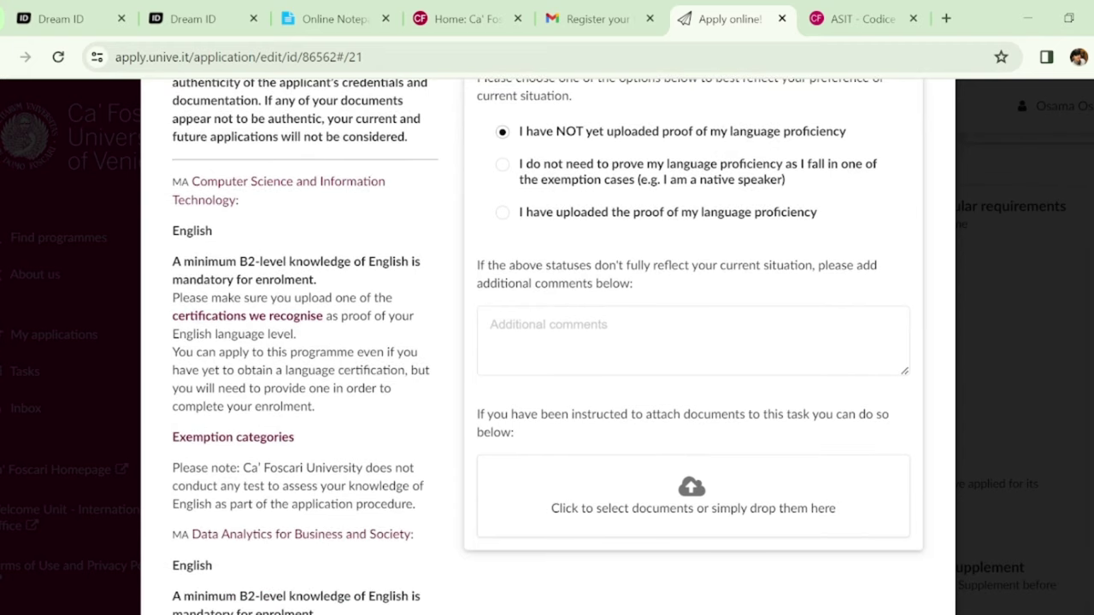
{"action": "scroll", "coordinate": [547, 415], "scroll_direction": "down", "scroll_amount": 1}
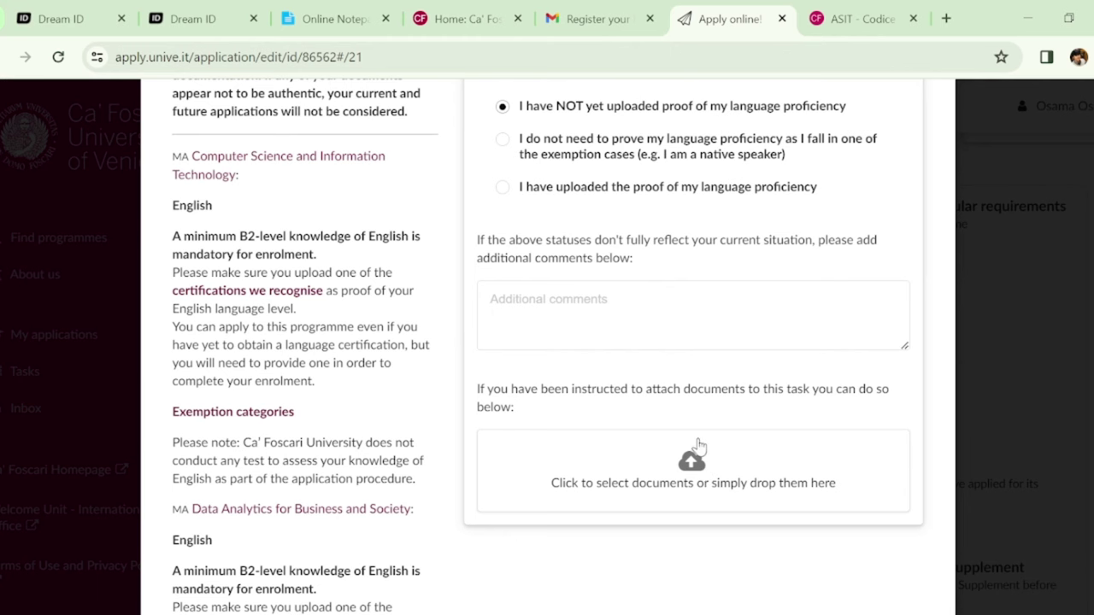
{"action": "scroll", "coordinate": [547, 349], "scroll_direction": "up", "scroll_amount": 2}
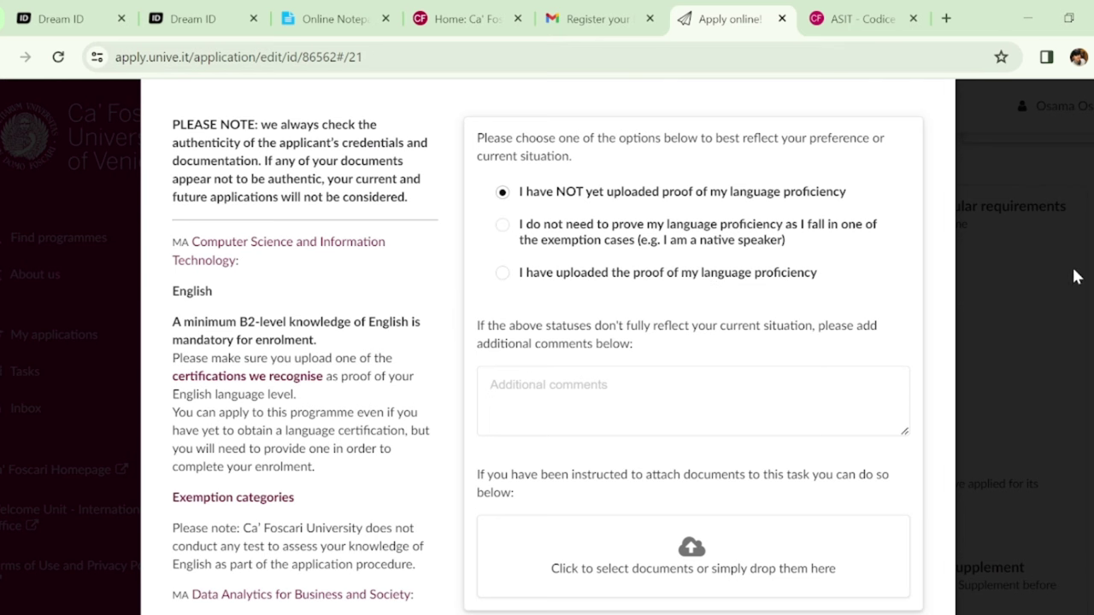
{"action": "scroll", "coordinate": [547, 348], "scroll_direction": "up", "scroll_amount": 1}
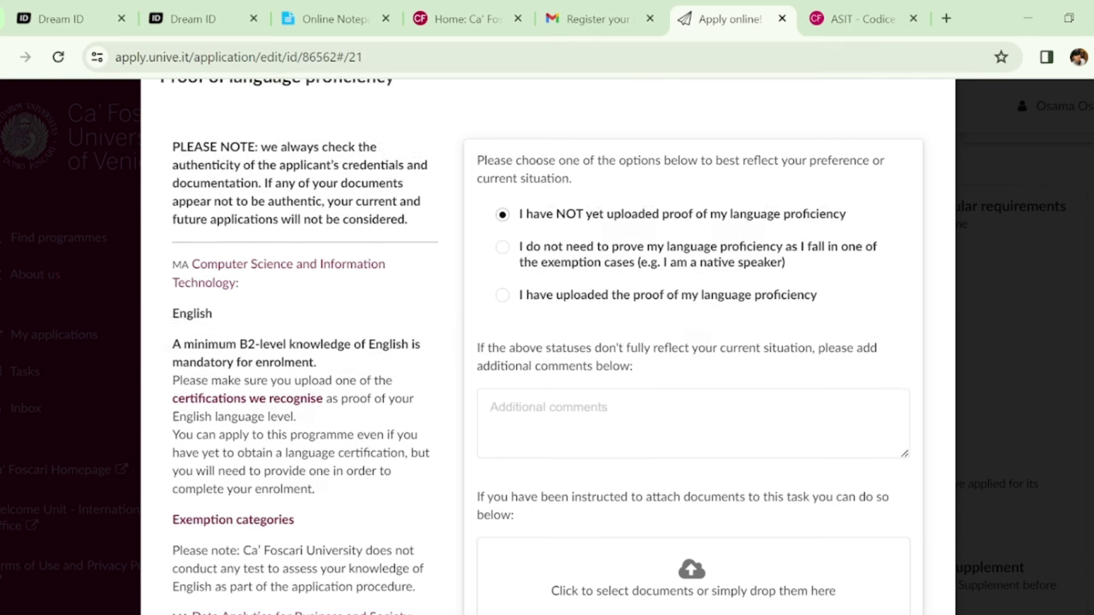
{"action": "scroll", "coordinate": [547, 349], "scroll_direction": "down", "scroll_amount": 1}
{"action": "scroll", "coordinate": [547, 349], "scroll_direction": "down", "scroll_amount": 1}
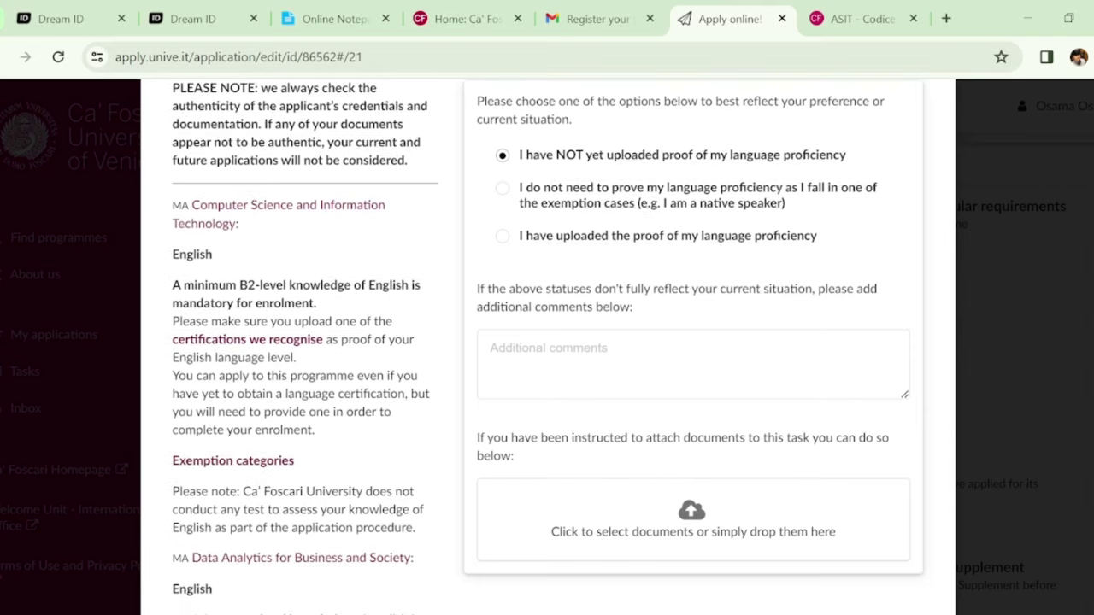
{"action": "scroll", "coordinate": [547, 342], "scroll_direction": "down", "scroll_amount": 2}
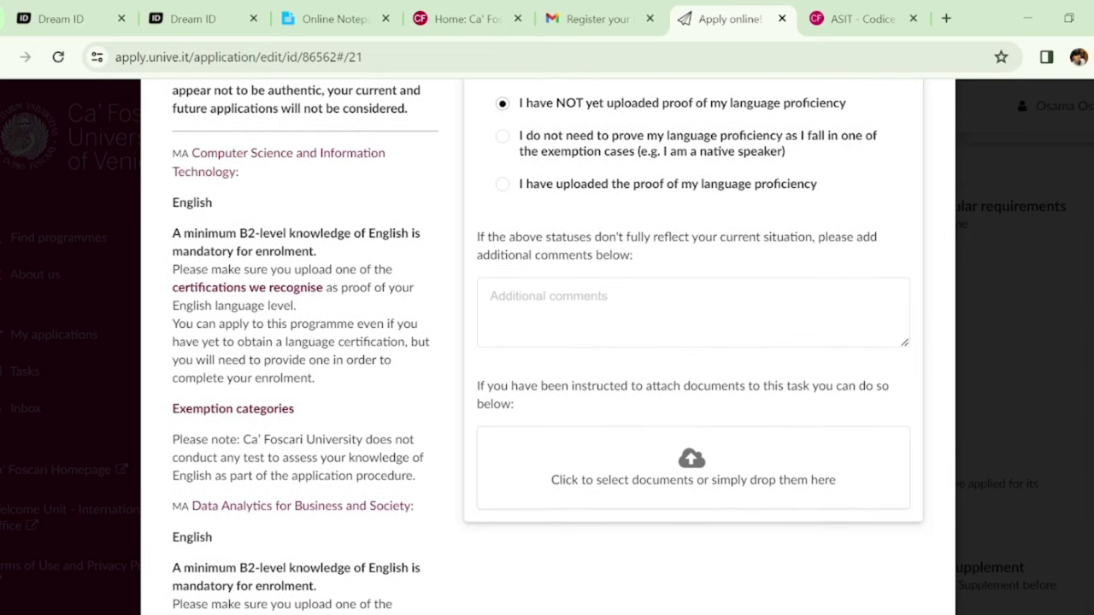
{"action": "scroll", "coordinate": [547, 342], "scroll_direction": "down", "scroll_amount": 2}
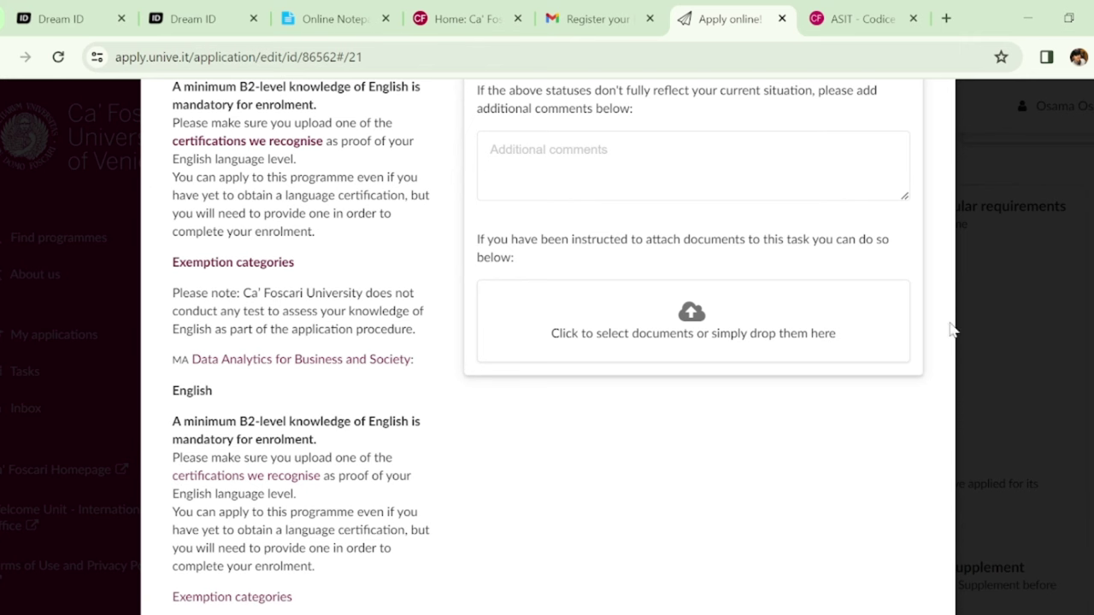
{"action": "scroll", "coordinate": [547, 342], "scroll_direction": "up", "scroll_amount": 3}
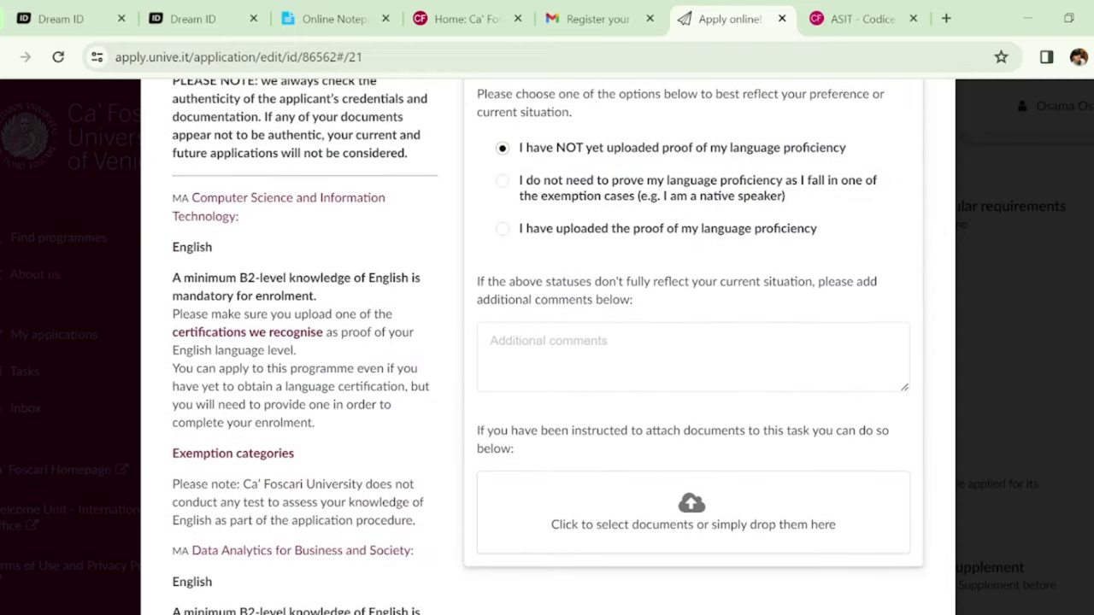
{"action": "scroll", "coordinate": [547, 342], "scroll_direction": "up", "scroll_amount": 2}
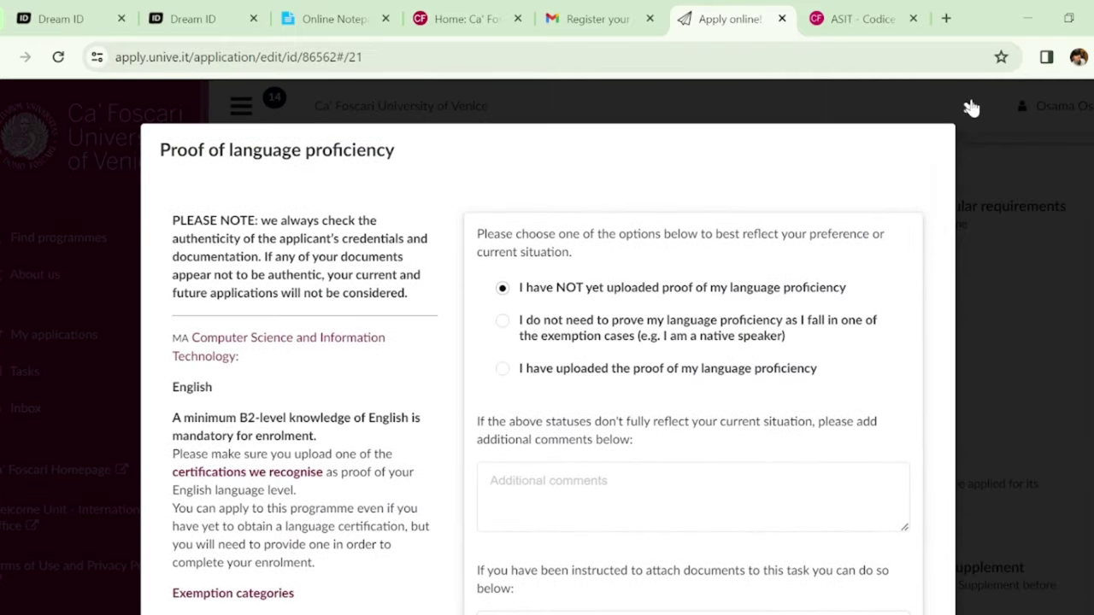
Close the proficiency task unchanged and open the Bachelor's degree entry qualification documents task
{"action": "left_click", "coordinate": [968, 107]}
{"action": "scroll", "coordinate": [840, 239], "scroll_direction": "down", "scroll_amount": 3}
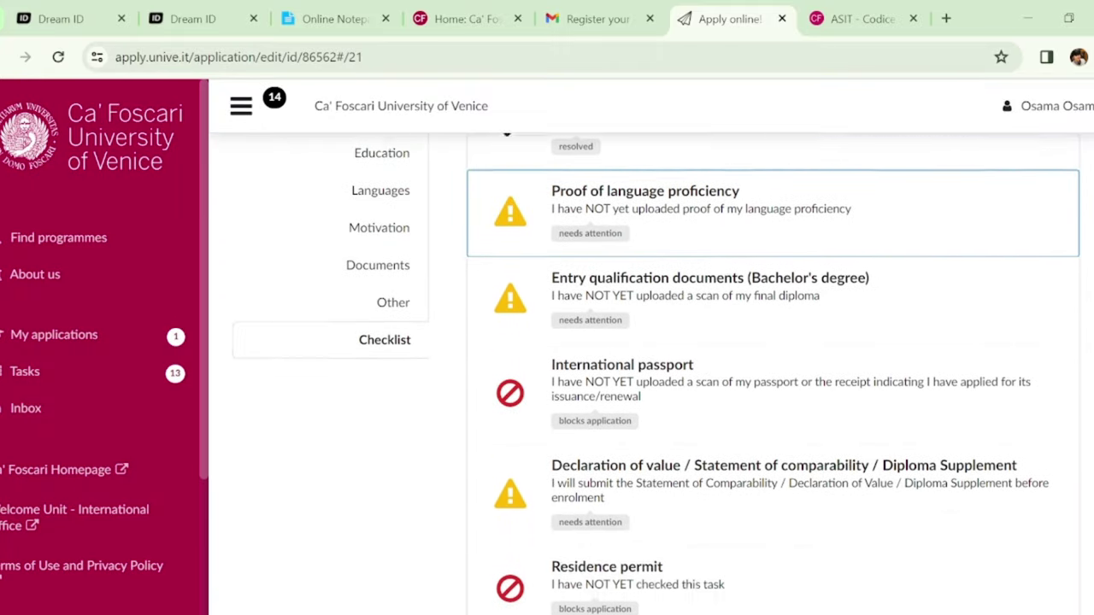
{"action": "left_click", "coordinate": [840, 240]}
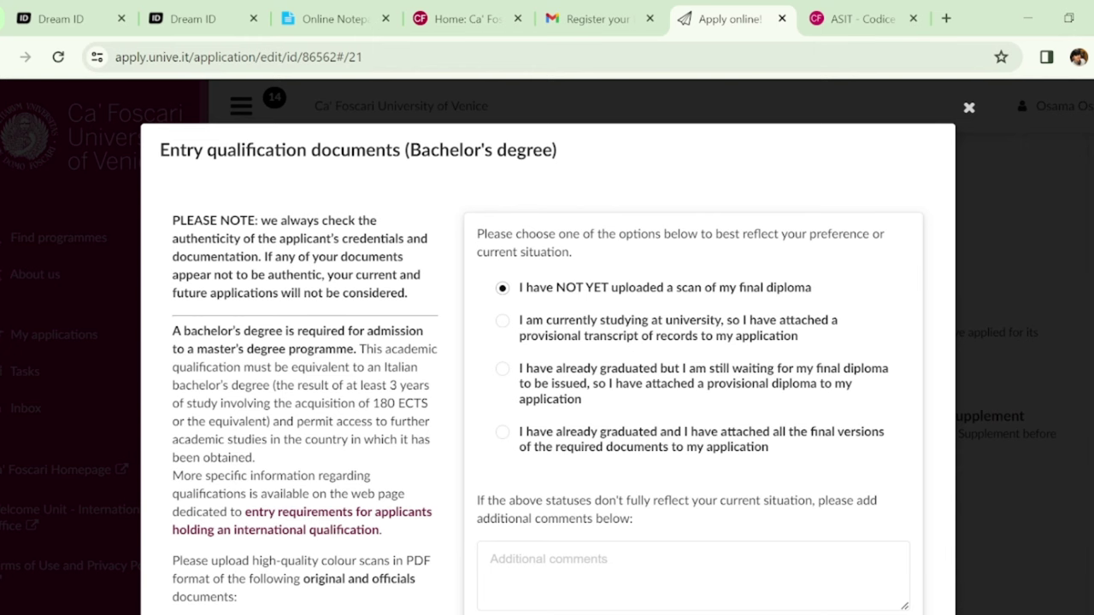
Read the Bachelor's degree documents task, close it as not yet uploaded, and open International passport
{"action": "scroll", "coordinate": [557, 347], "scroll_direction": "down", "scroll_amount": 4}
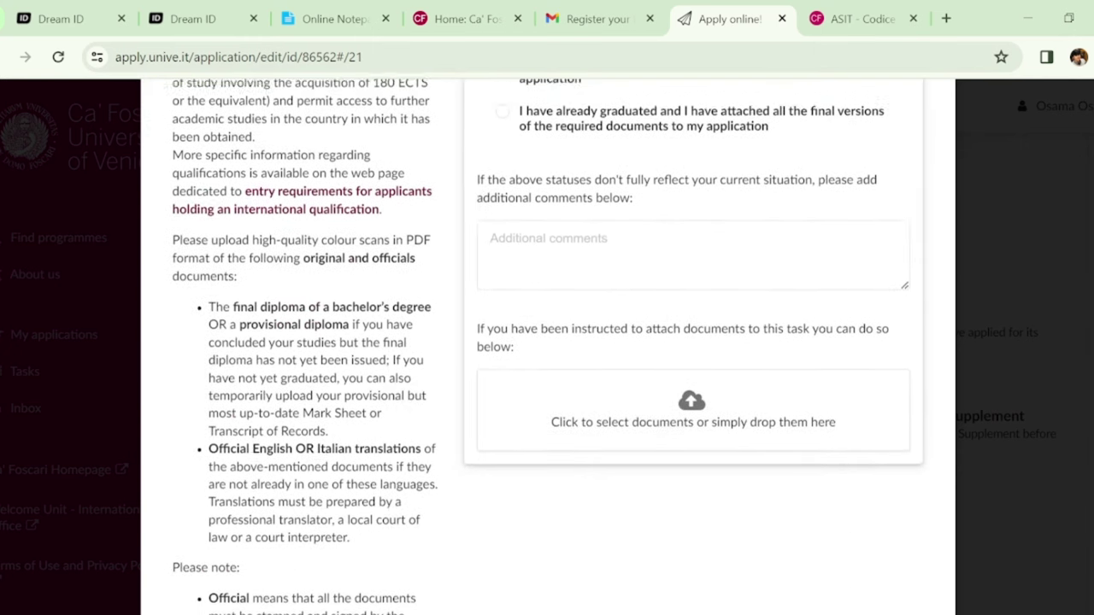
{"action": "scroll", "coordinate": [557, 347], "scroll_direction": "up", "scroll_amount": 1}
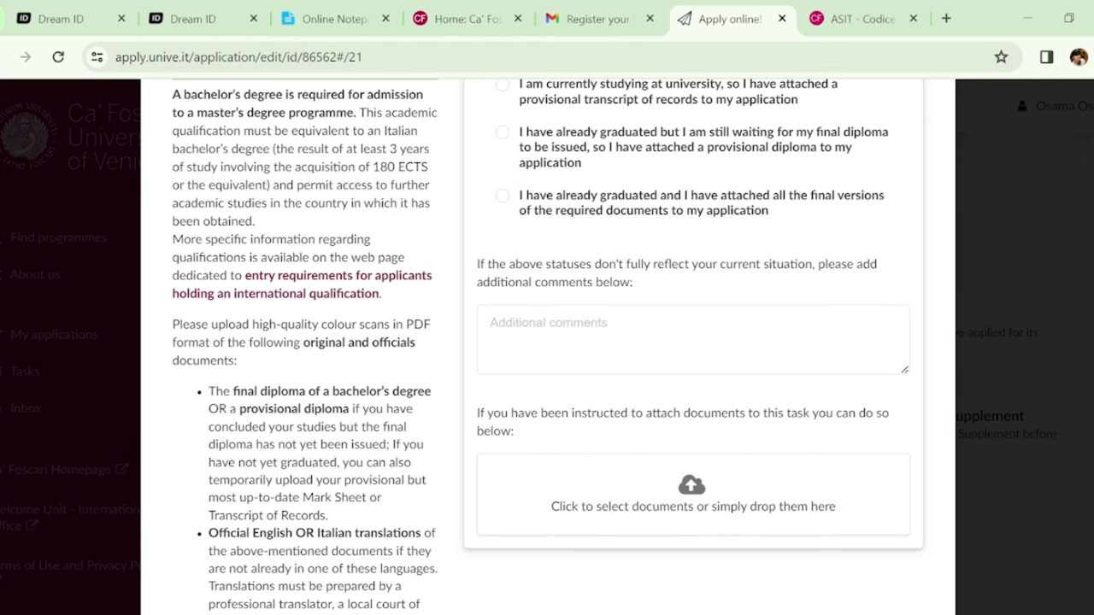
{"action": "scroll", "coordinate": [547, 342], "scroll_direction": "up", "scroll_amount": 1}
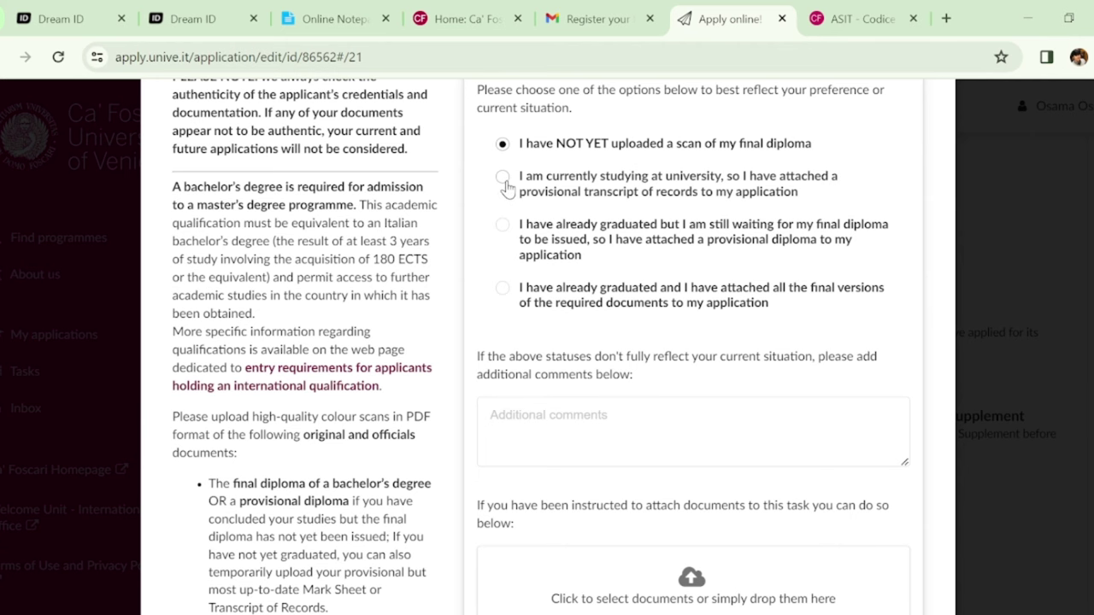
{"action": "scroll", "coordinate": [547, 342], "scroll_direction": "up", "scroll_amount": 2}
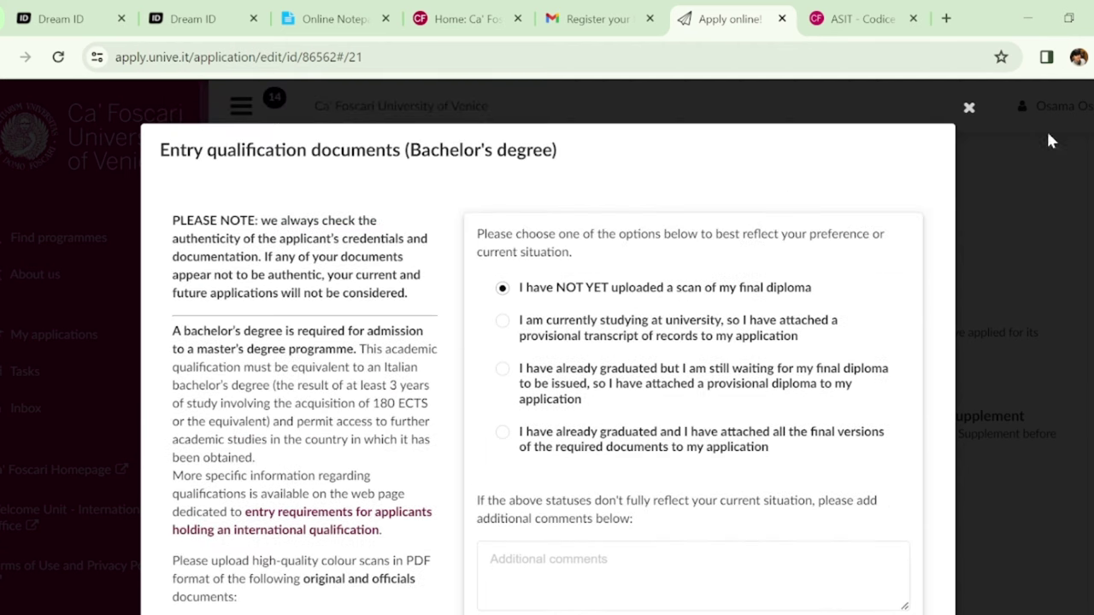
{"action": "left_click", "coordinate": [970, 110]}
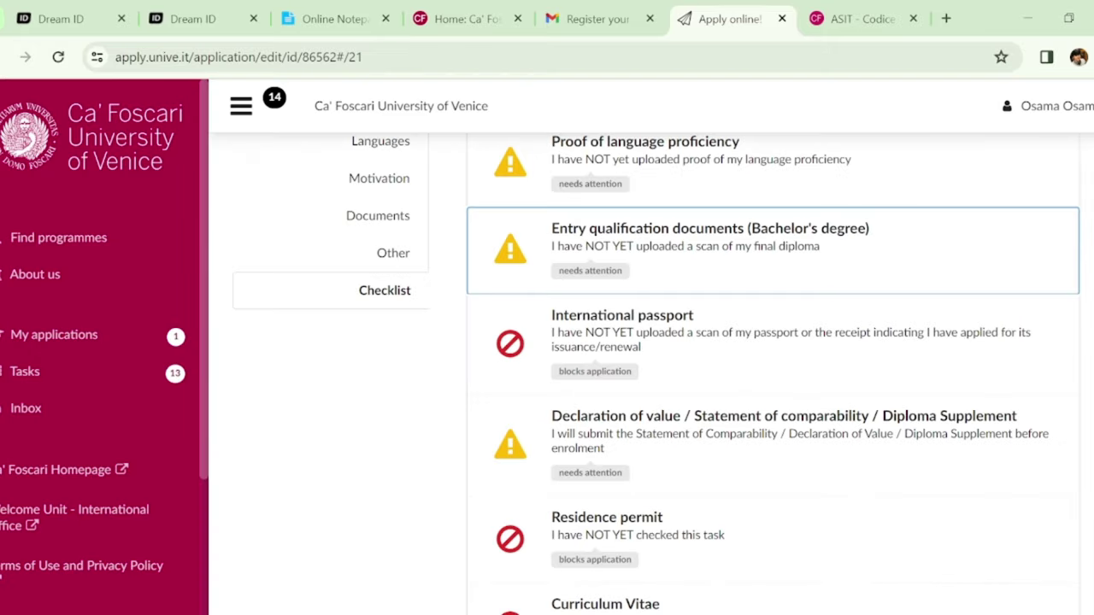
{"action": "scroll", "coordinate": [787, 257], "scroll_direction": "down", "scroll_amount": 2}
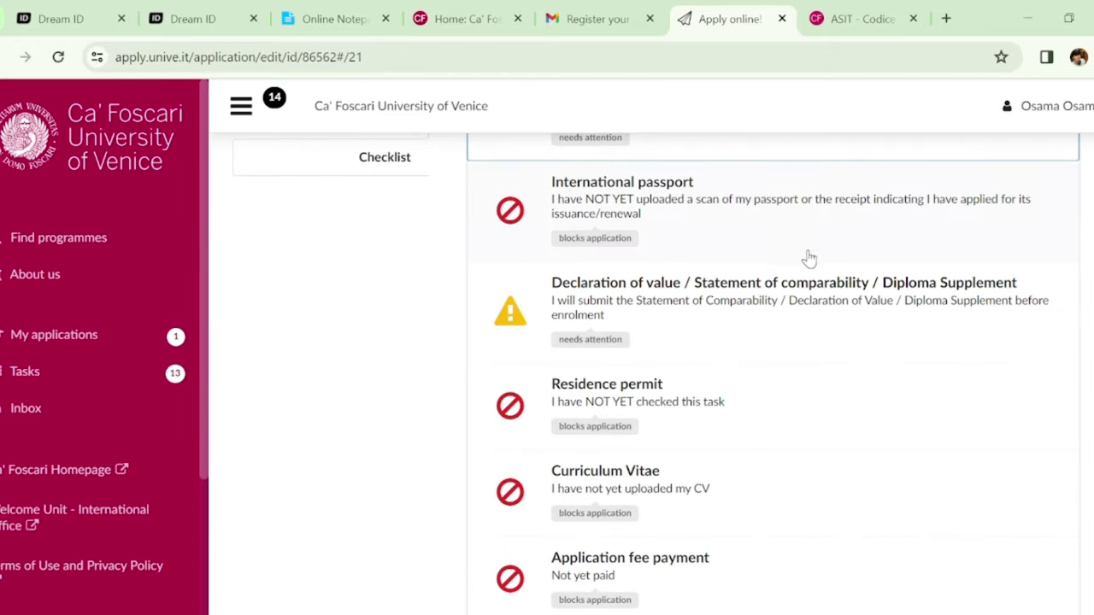
{"action": "left_click", "coordinate": [786, 218]}
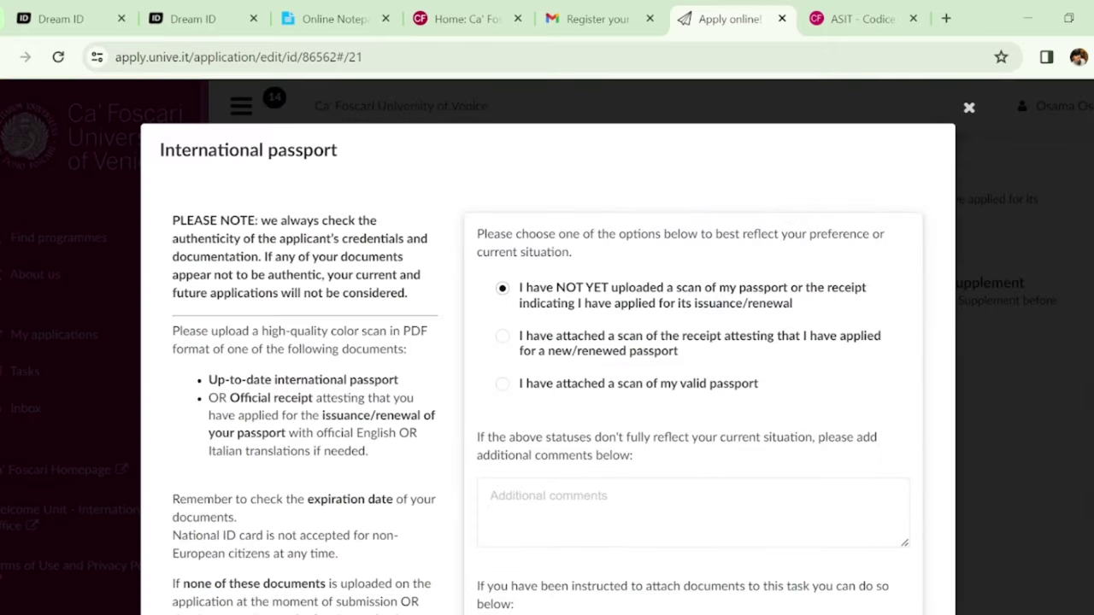
Read the International passport requirements, close the task unchanged, and scroll to the Residence permit row
{"action": "scroll", "coordinate": [547, 342], "scroll_direction": "down", "scroll_amount": 2}
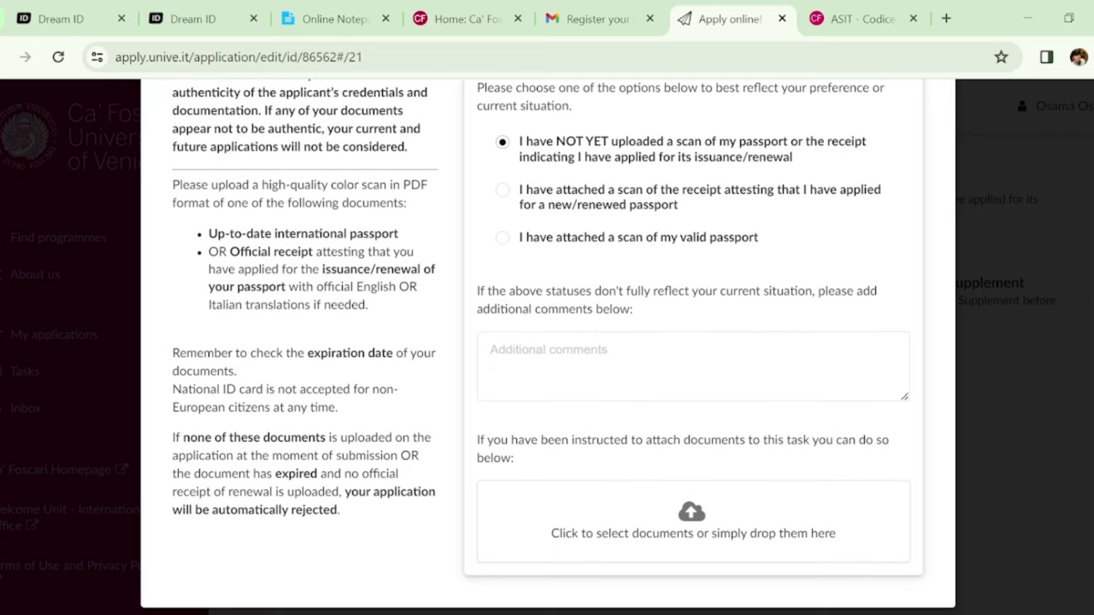
{"action": "scroll", "coordinate": [547, 342], "scroll_direction": "up", "scroll_amount": 1}
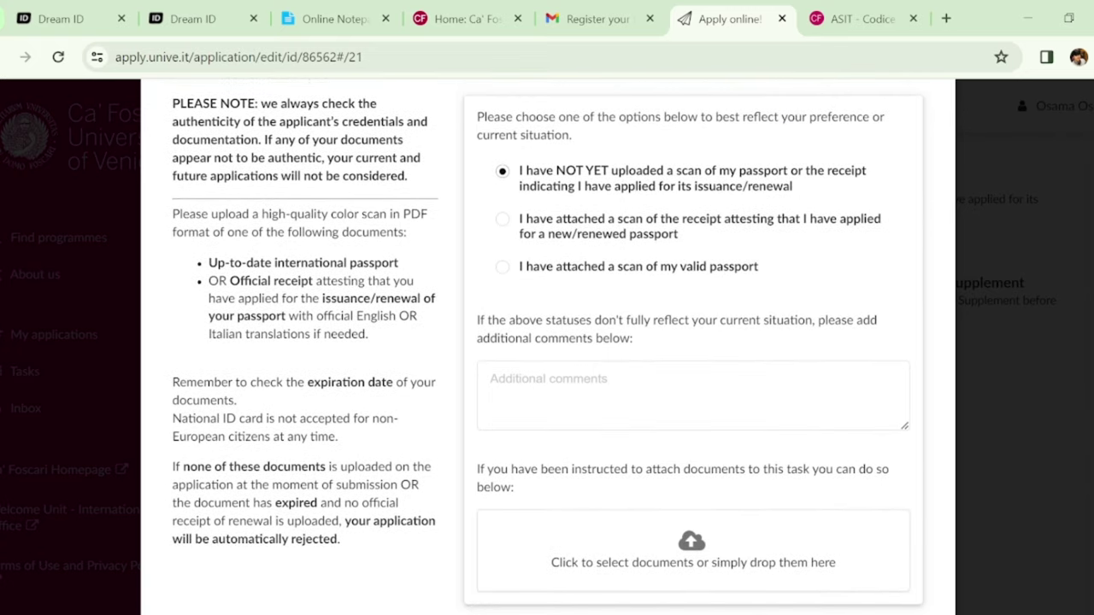
{"action": "scroll", "coordinate": [548, 342], "scroll_direction": "down", "scroll_amount": 1}
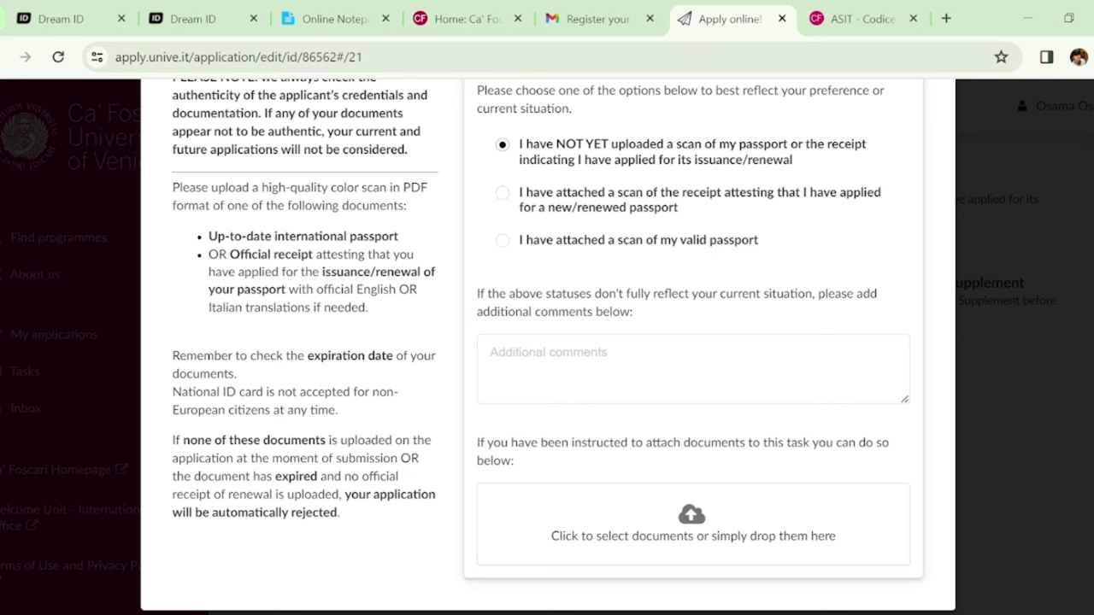
{"action": "scroll", "coordinate": [641, 257], "scroll_direction": "down", "scroll_amount": 1}
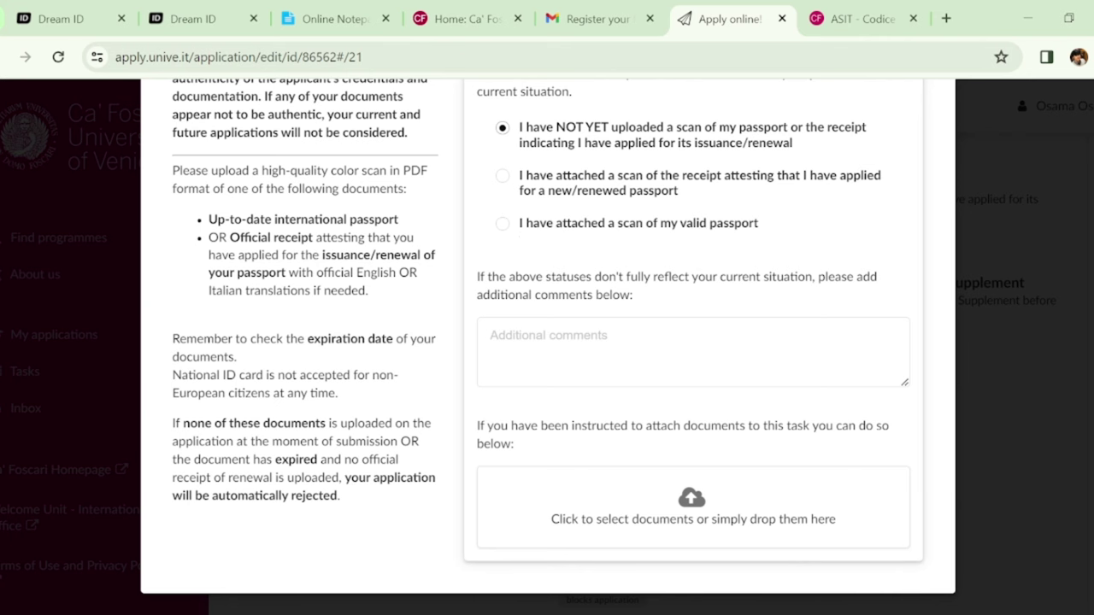
{"action": "scroll", "coordinate": [547, 342], "scroll_direction": "up", "scroll_amount": 3}
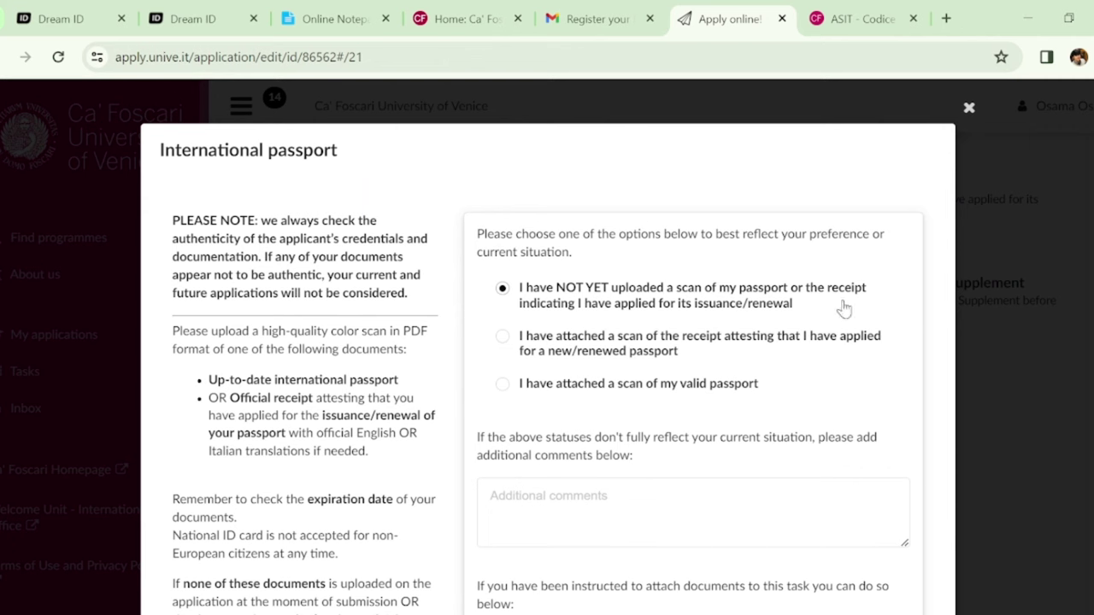
{"action": "left_click", "coordinate": [969, 110]}
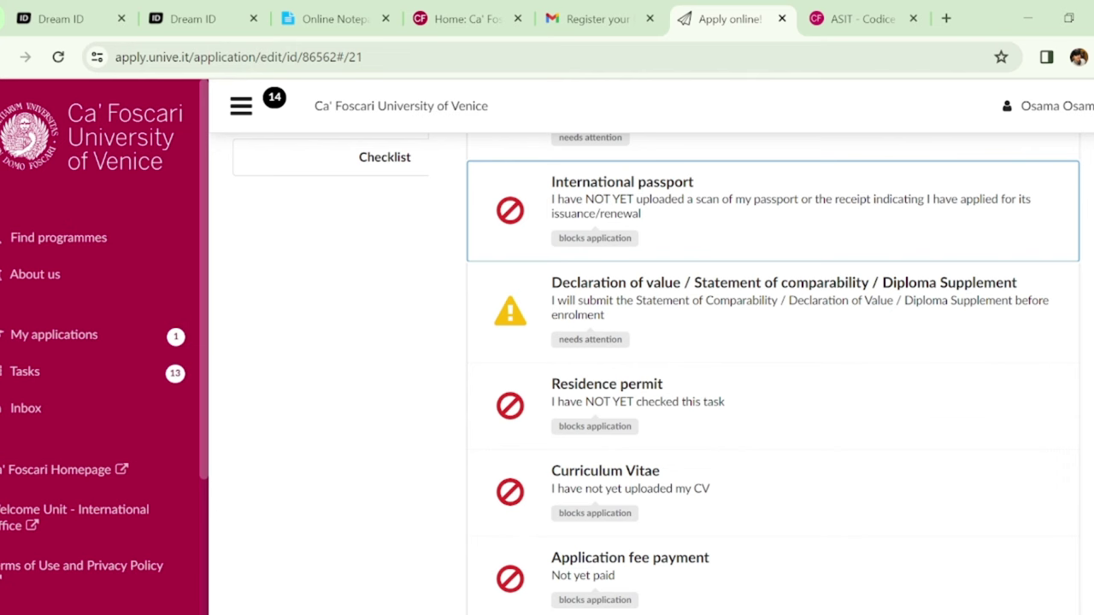
{"action": "scroll", "coordinate": [774, 373], "scroll_direction": "up", "scroll_amount": 2}
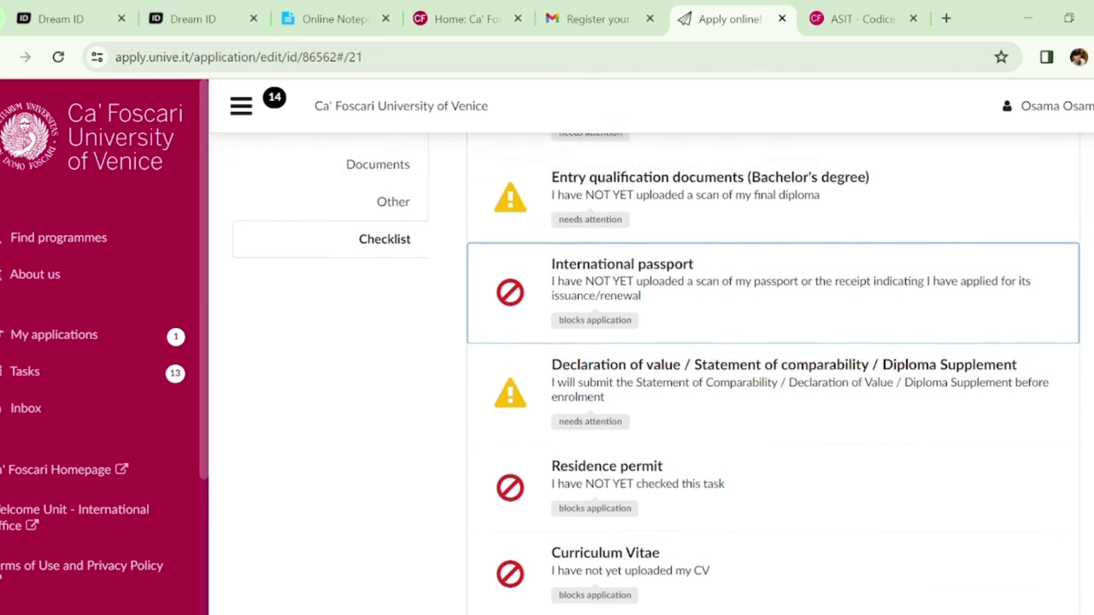
{"action": "scroll", "coordinate": [774, 374], "scroll_direction": "down", "scroll_amount": 3}
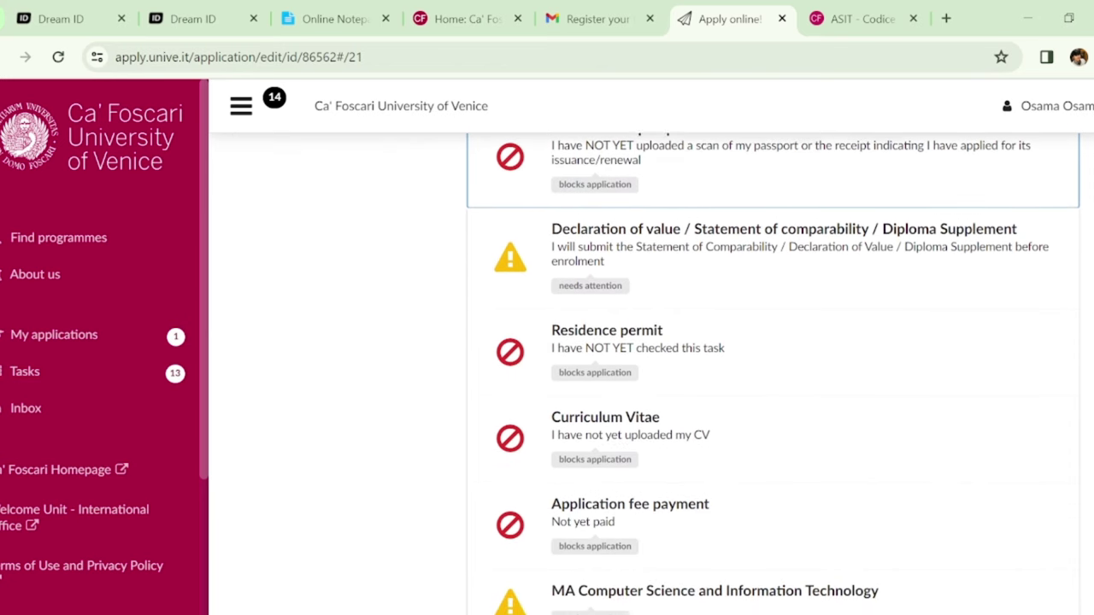
{"action": "scroll", "coordinate": [774, 374], "scroll_direction": "down", "scroll_amount": 1}
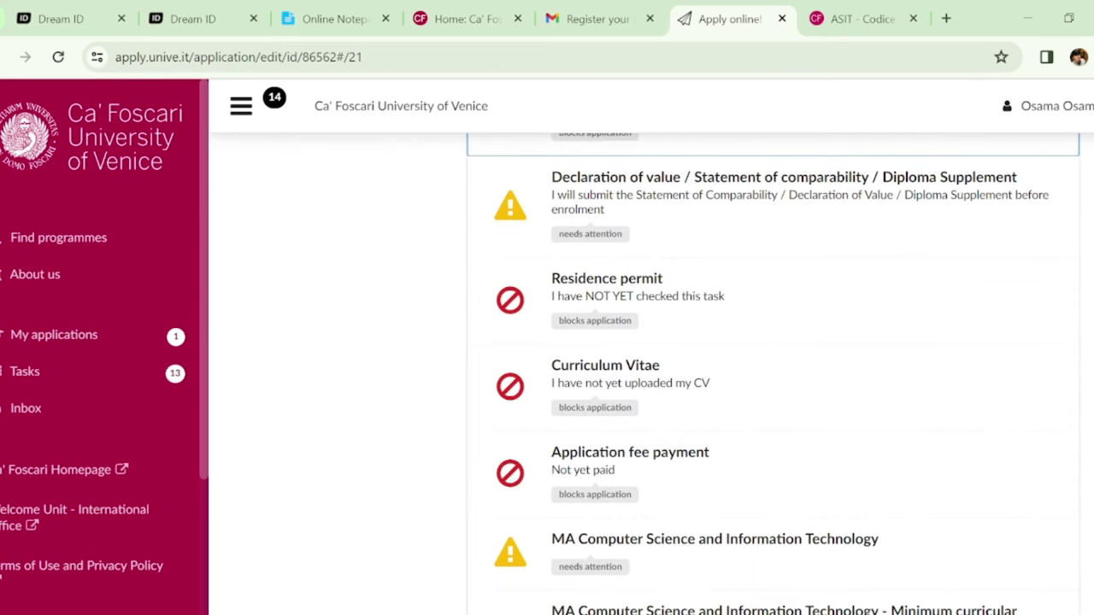
Resolve the Residence permit task as living outside Schengen and applying for a study visa
{"action": "left_click", "coordinate": [775, 294]}
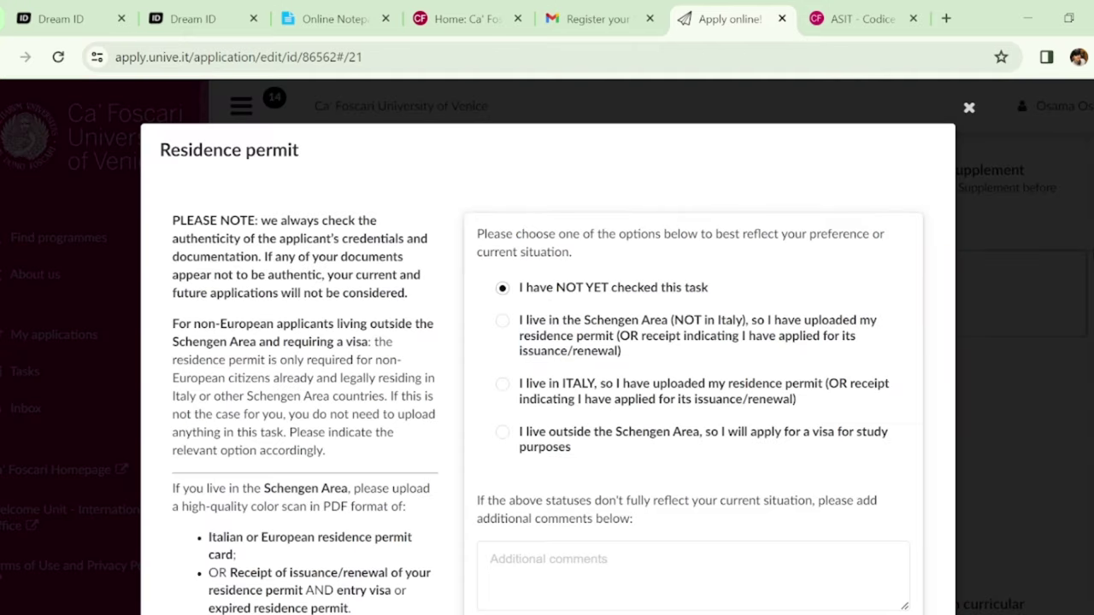
{"action": "scroll", "coordinate": [547, 342], "scroll_direction": "down", "scroll_amount": 2}
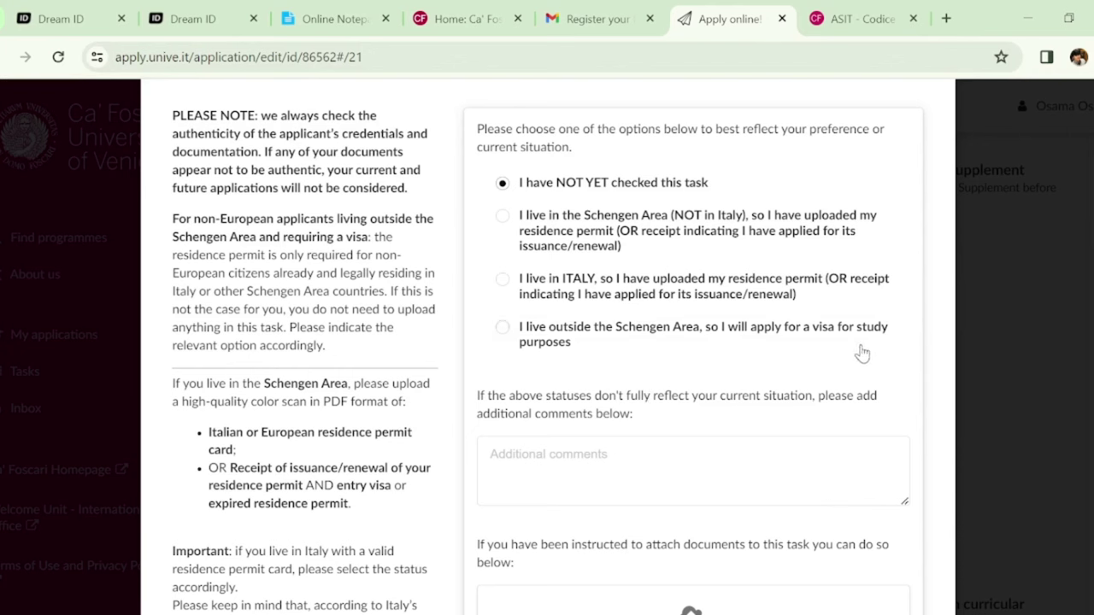
{"action": "left_click", "coordinate": [508, 340]}
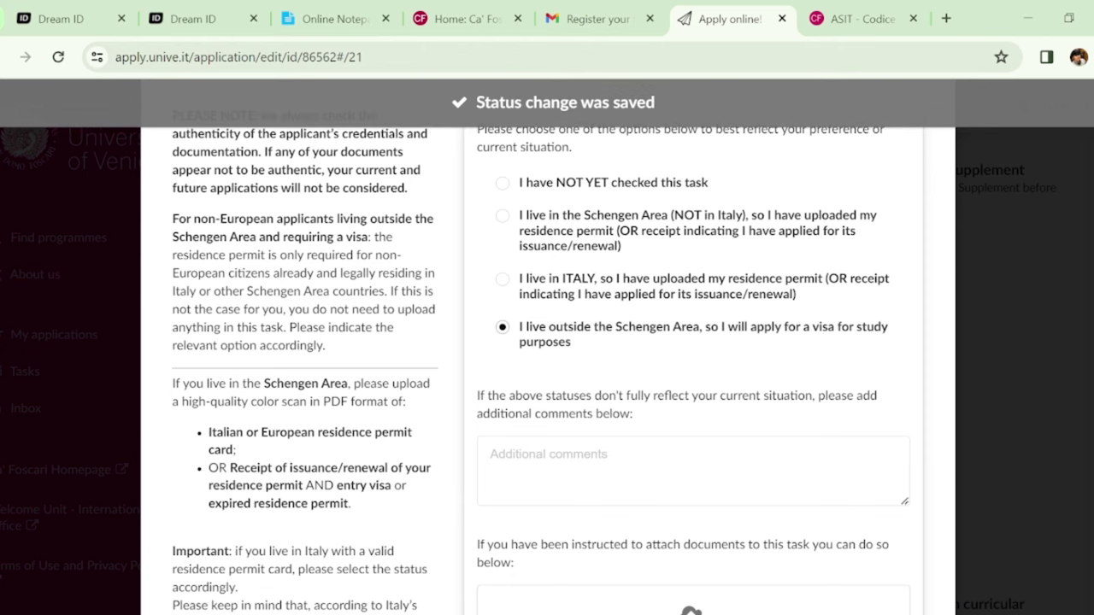
{"action": "scroll", "coordinate": [547, 367], "scroll_direction": "up", "scroll_amount": 2}
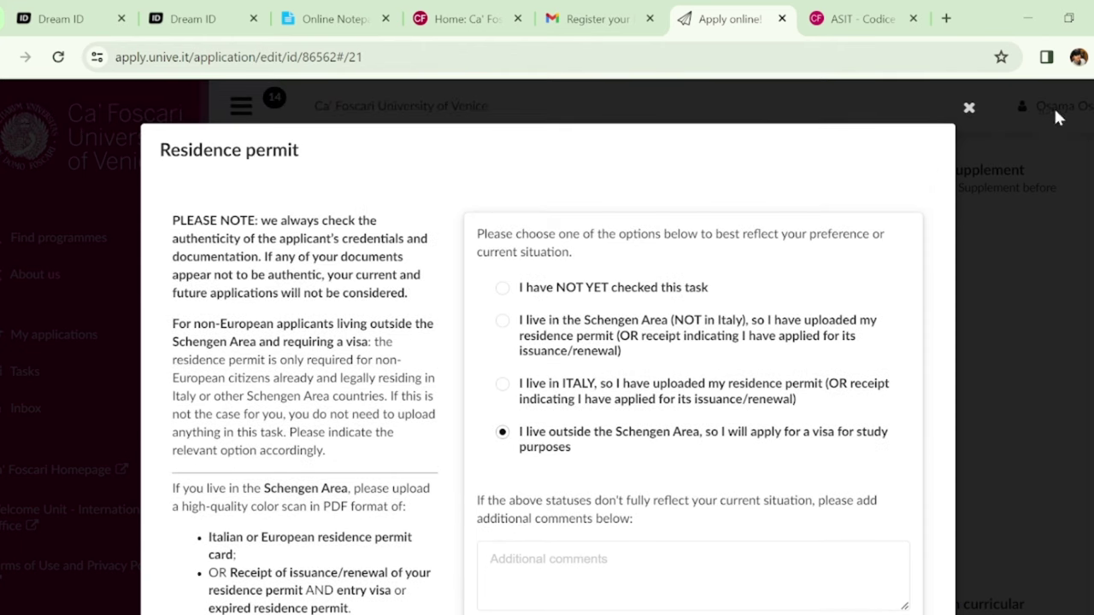
{"action": "left_click", "coordinate": [973, 111]}
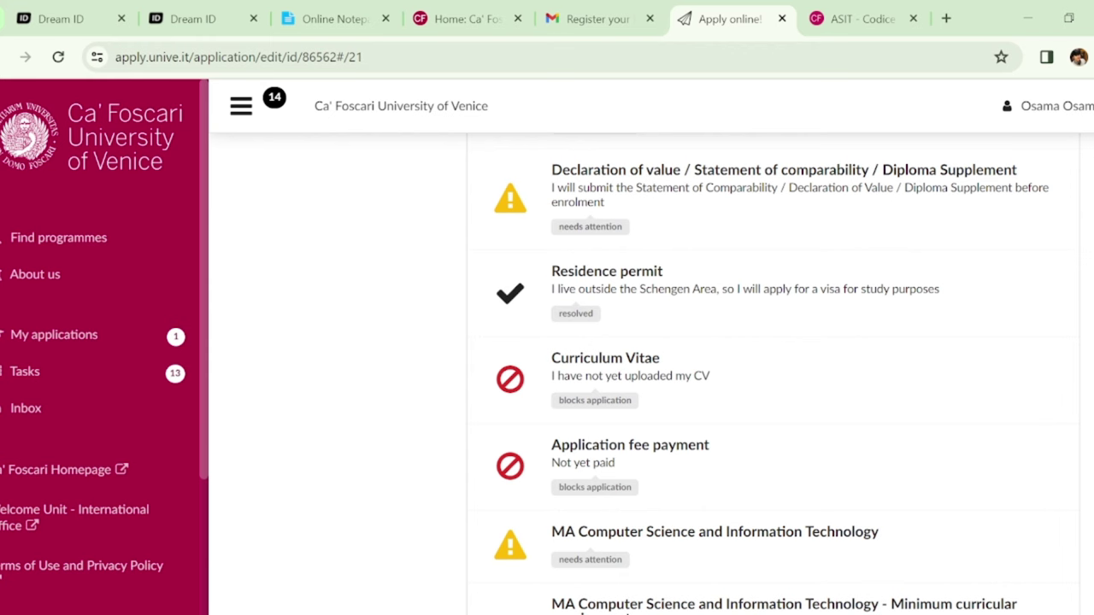
Try marking the Curriculum Vitae as uploaded, then close it still unresolved for lack of documents
{"action": "scroll", "coordinate": [780, 373], "scroll_direction": "down", "scroll_amount": 2}
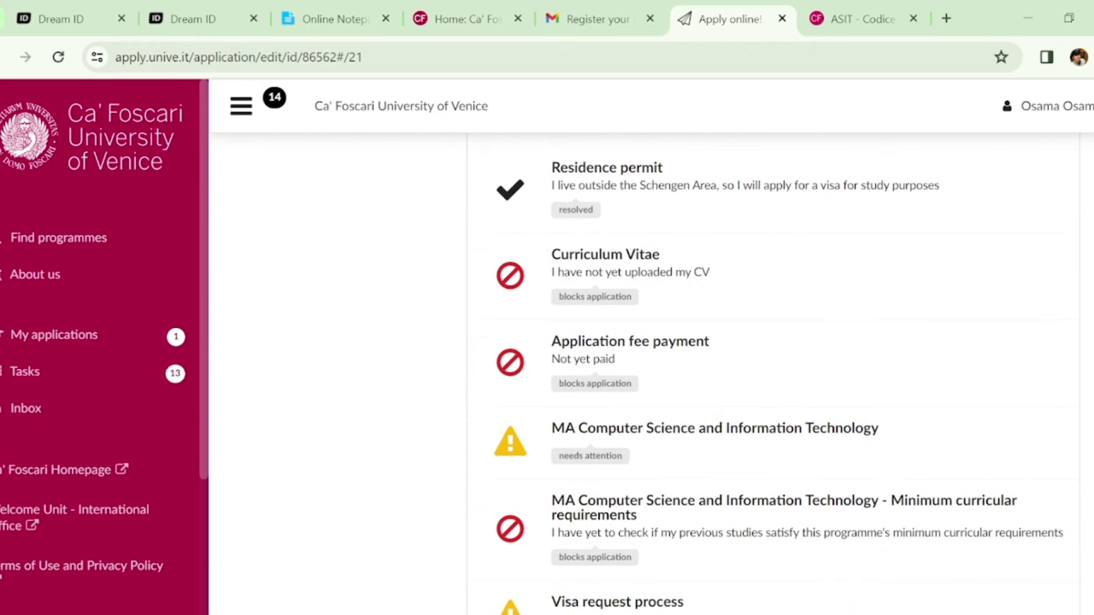
{"action": "left_click", "coordinate": [706, 260]}
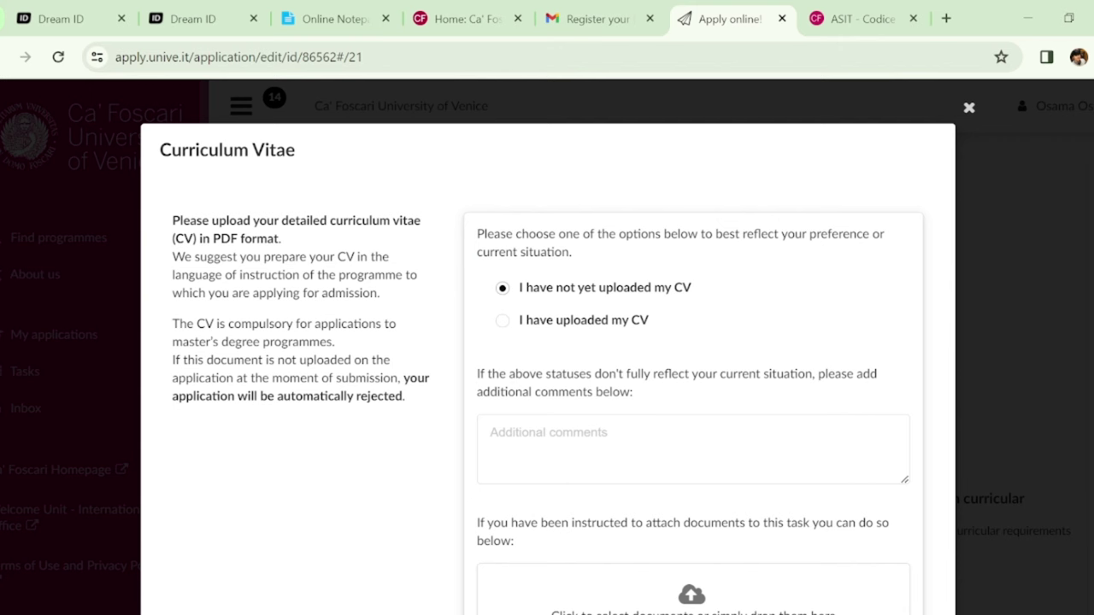
{"action": "scroll", "coordinate": [558, 351], "scroll_direction": "down", "scroll_amount": 1}
{"action": "left_click", "coordinate": [571, 308]}
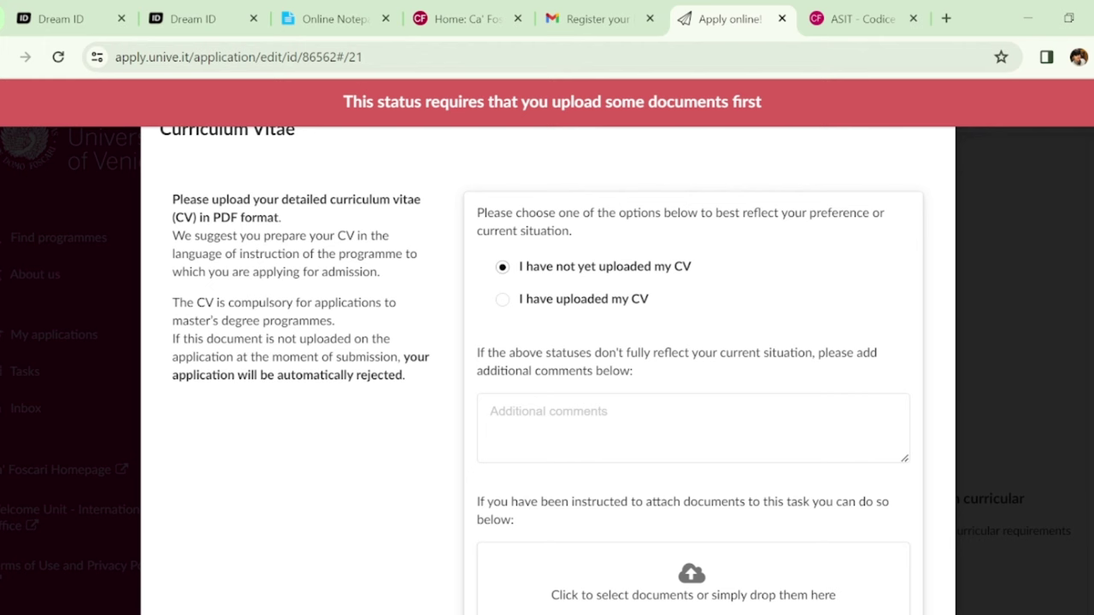
{"action": "left_click", "coordinate": [972, 90]}
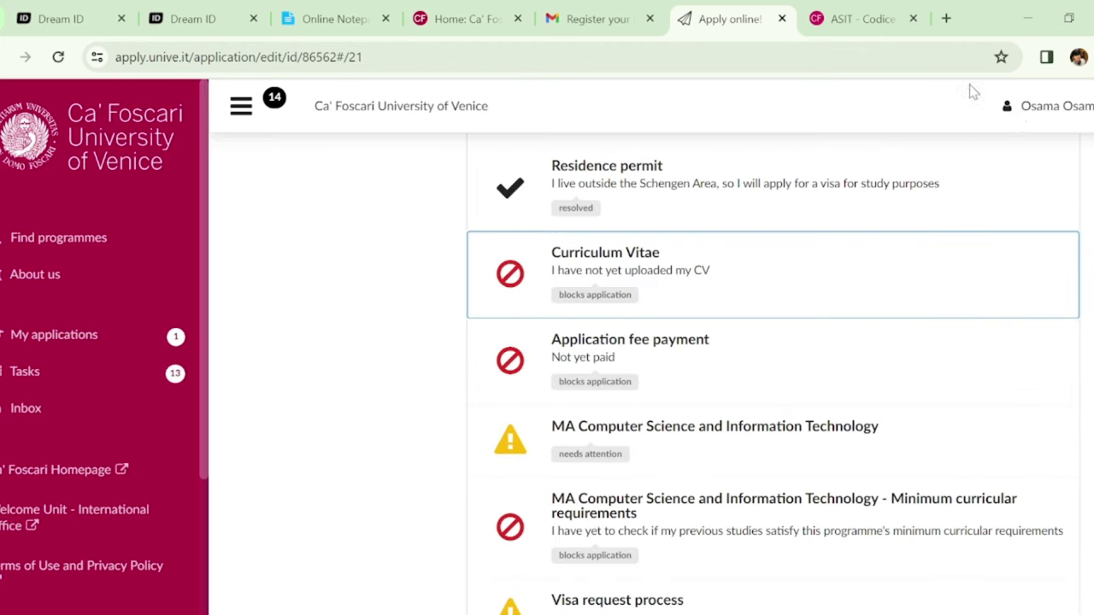
{"action": "scroll", "coordinate": [891, 415], "scroll_direction": "down", "scroll_amount": 1}
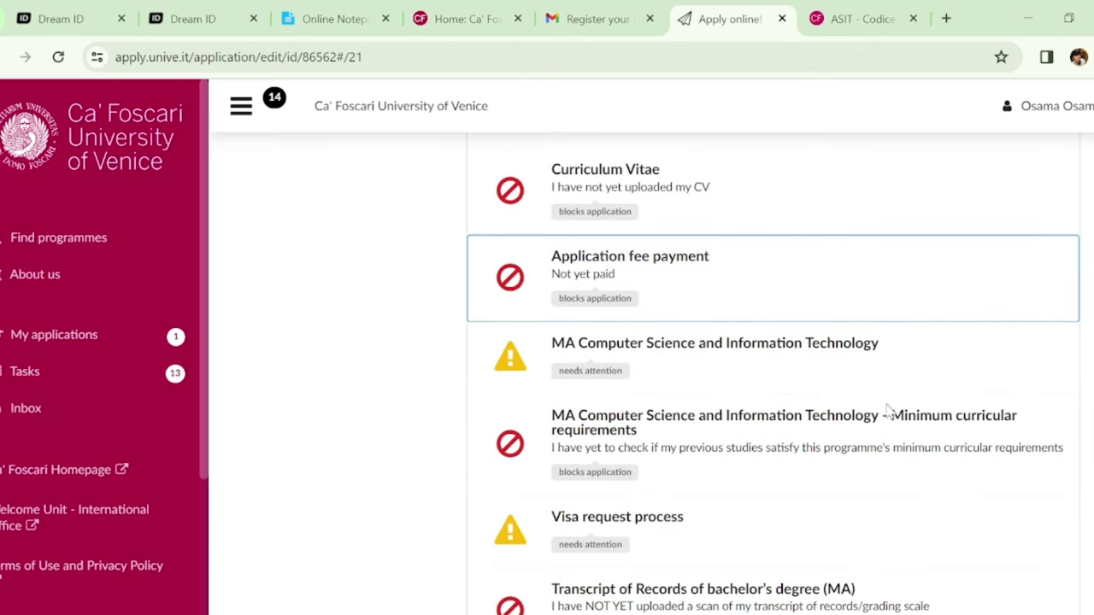
Review the Application fee payment task and close it without changes
{"action": "left_click", "coordinate": [643, 292]}
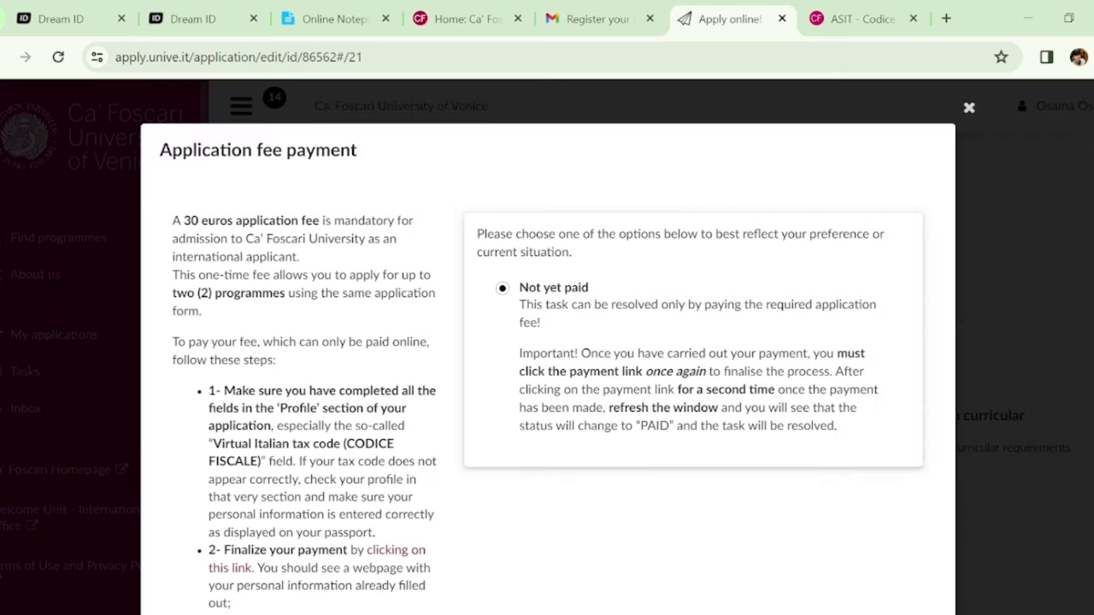
{"action": "scroll", "coordinate": [253, 421], "scroll_direction": "down", "scroll_amount": 2}
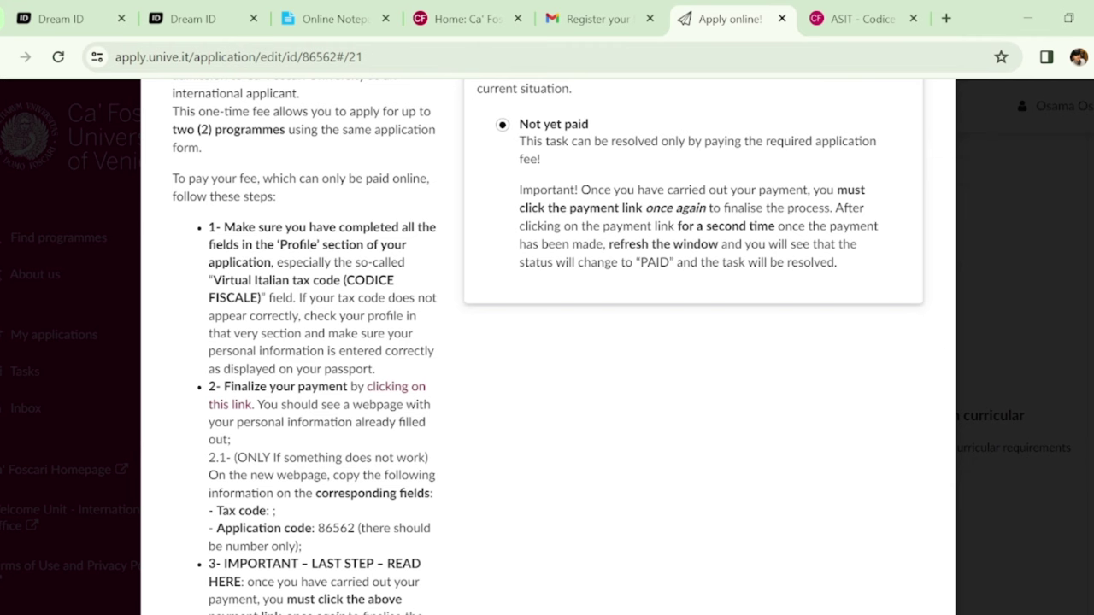
{"action": "scroll", "coordinate": [547, 342], "scroll_direction": "up", "scroll_amount": 3}
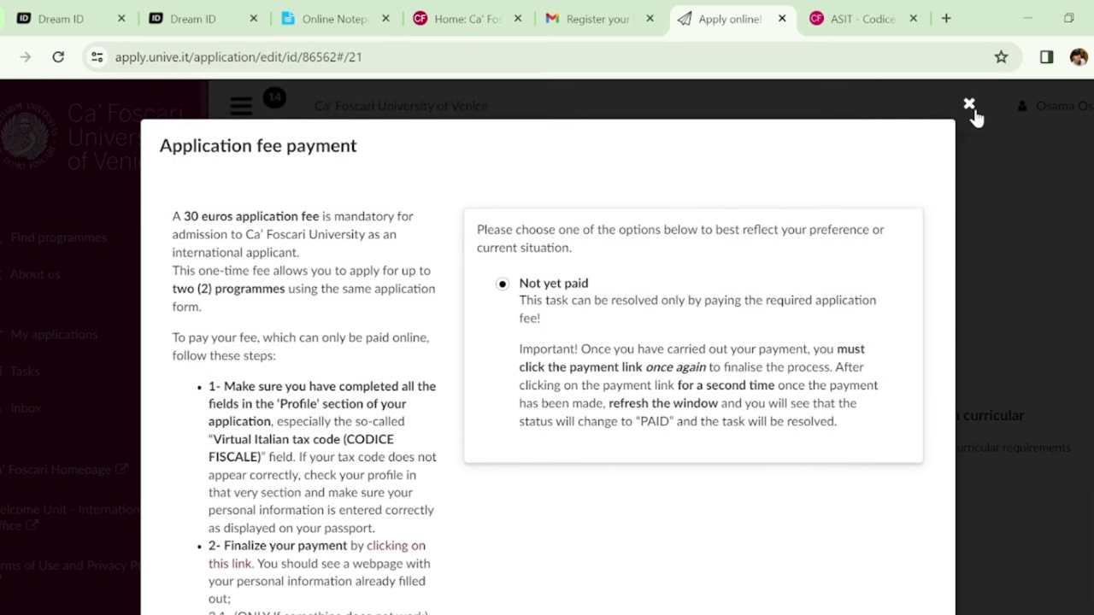
{"action": "left_click", "coordinate": [973, 107]}
{"action": "scroll", "coordinate": [773, 384], "scroll_direction": "down", "scroll_amount": 1}
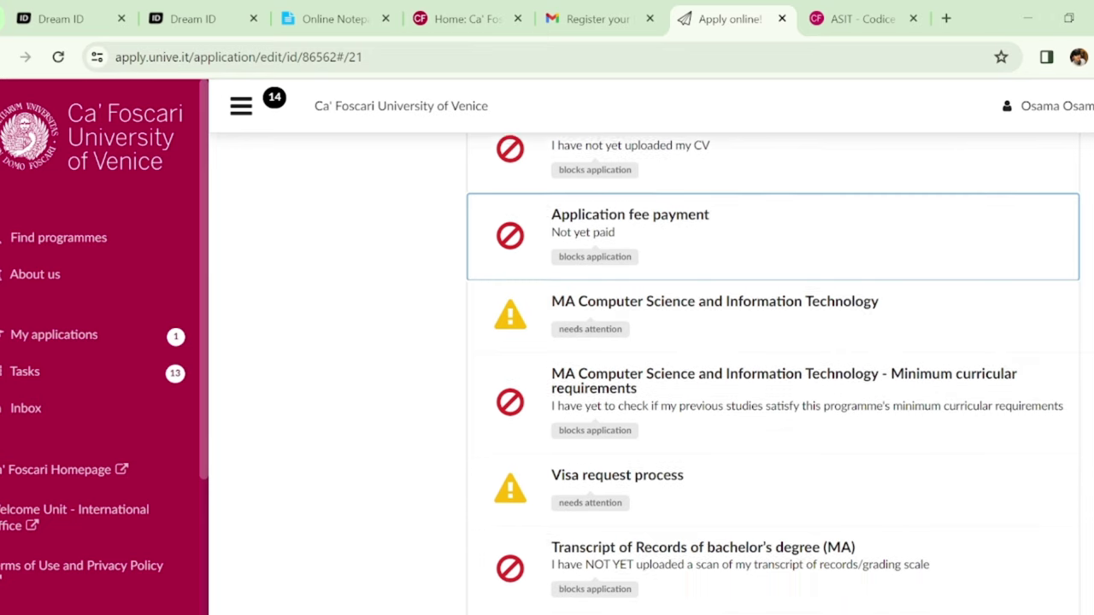
Select Artificial Intelligence and Data Engineering in the MA Computer Science curriculum task
{"action": "left_click", "coordinate": [836, 270]}
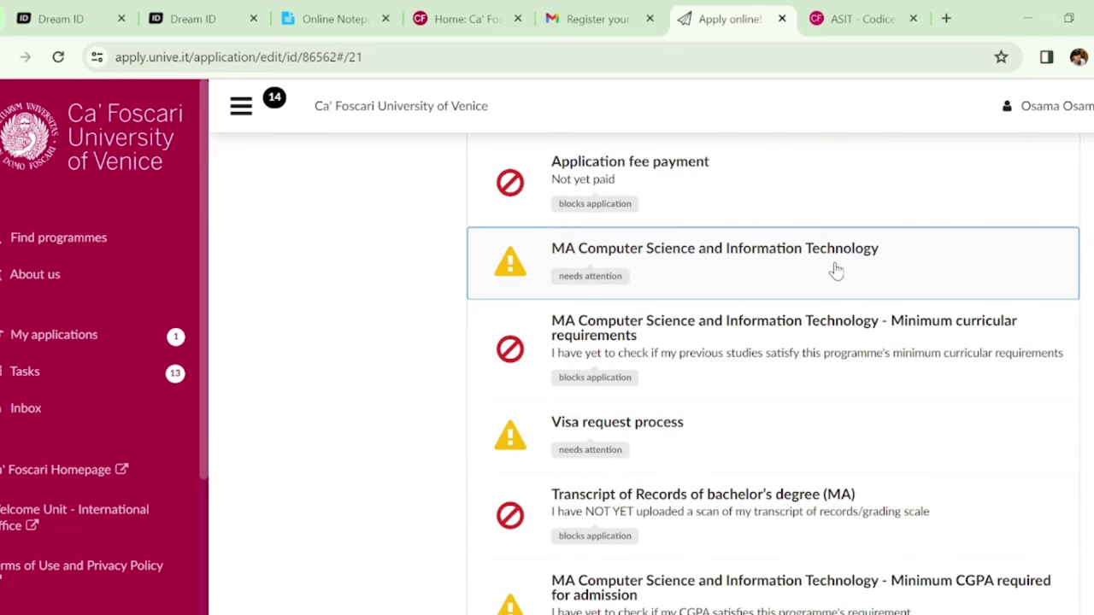
{"action": "left_click", "coordinate": [956, 256]}
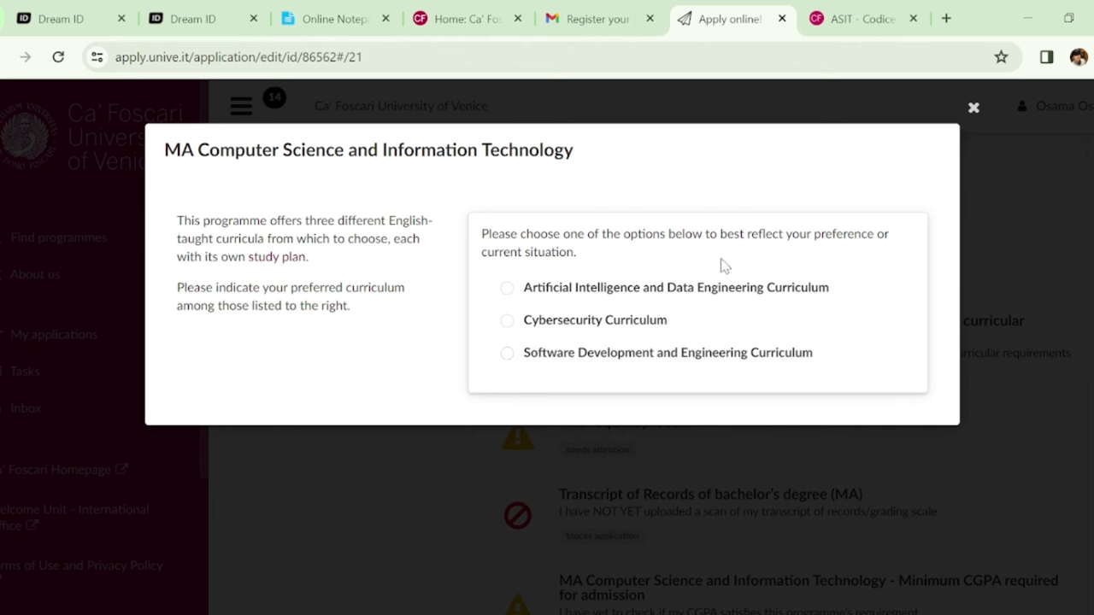
{"action": "left_click", "coordinate": [551, 299]}
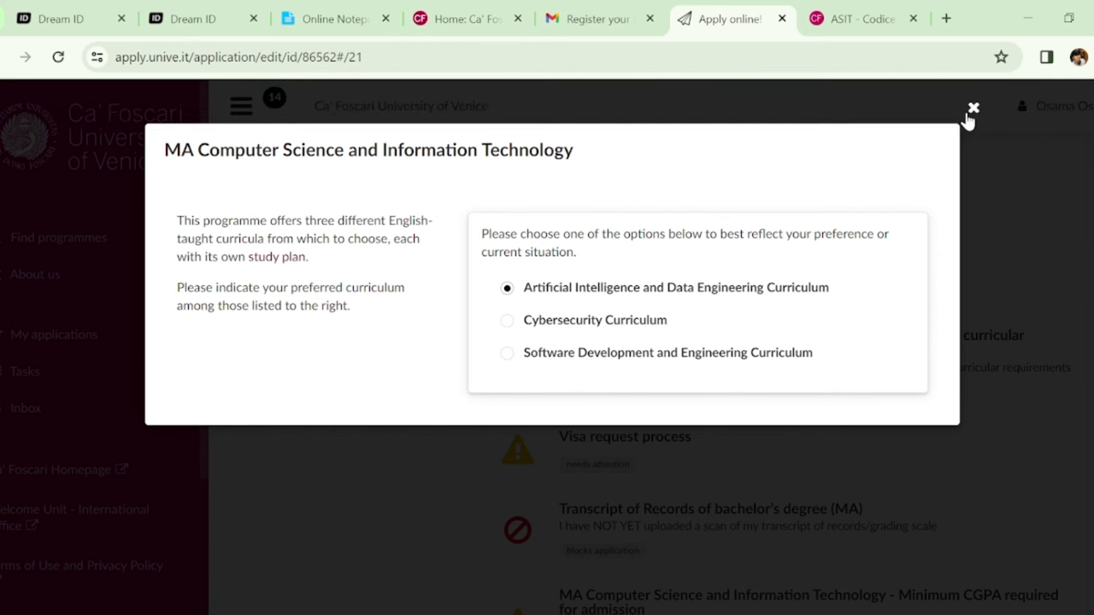
{"action": "left_click", "coordinate": [969, 113]}
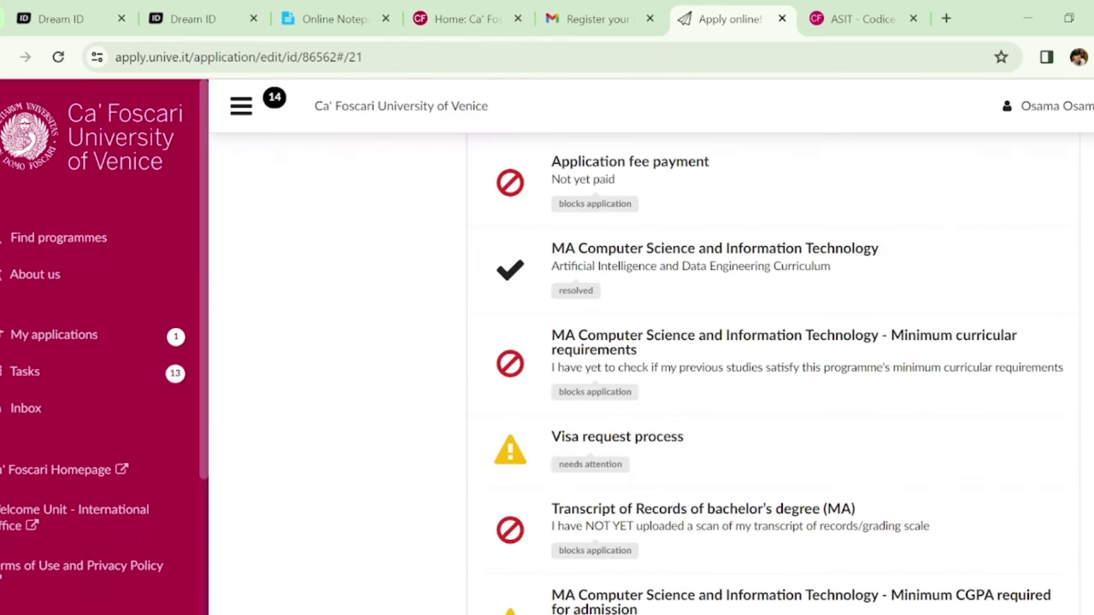
{"action": "scroll", "coordinate": [778, 379], "scroll_direction": "down", "scroll_amount": 2}
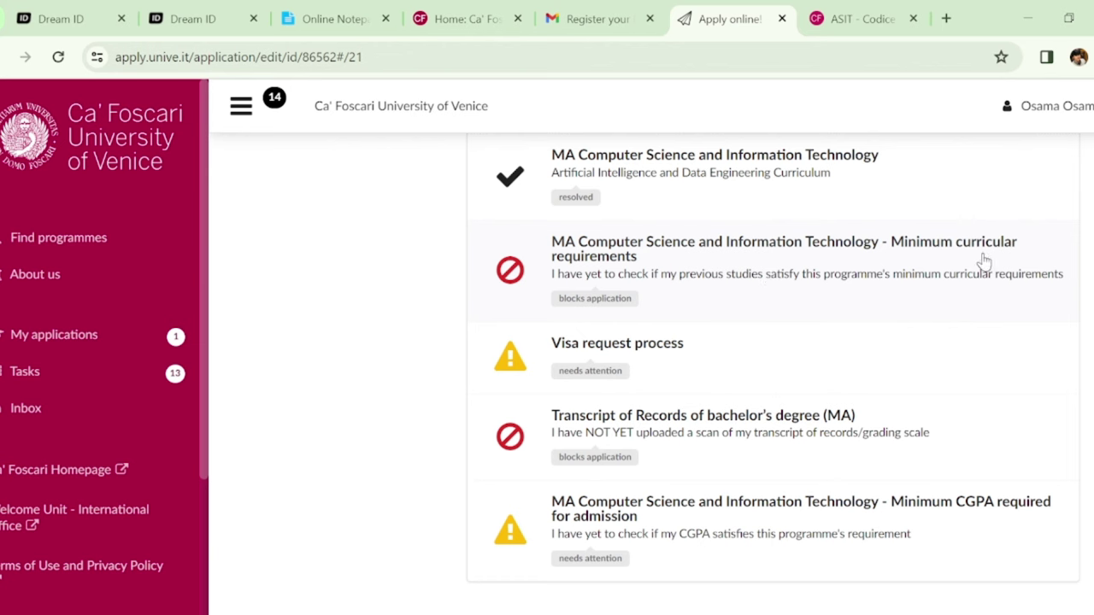
{"action": "left_click", "coordinate": [844, 271]}
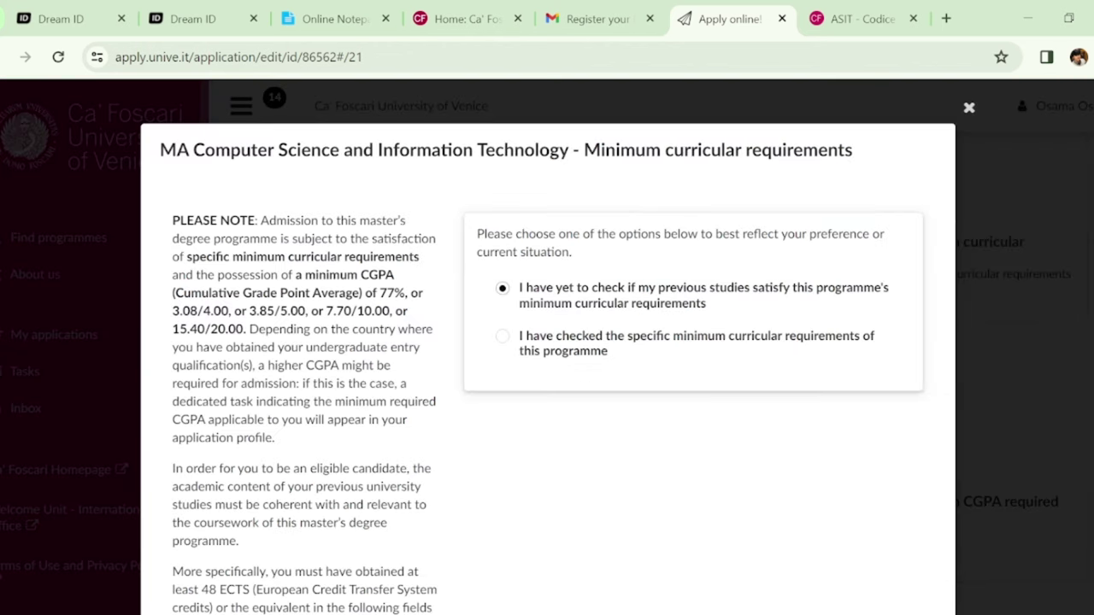
{"action": "scroll", "coordinate": [547, 341], "scroll_direction": "down", "scroll_amount": 1}
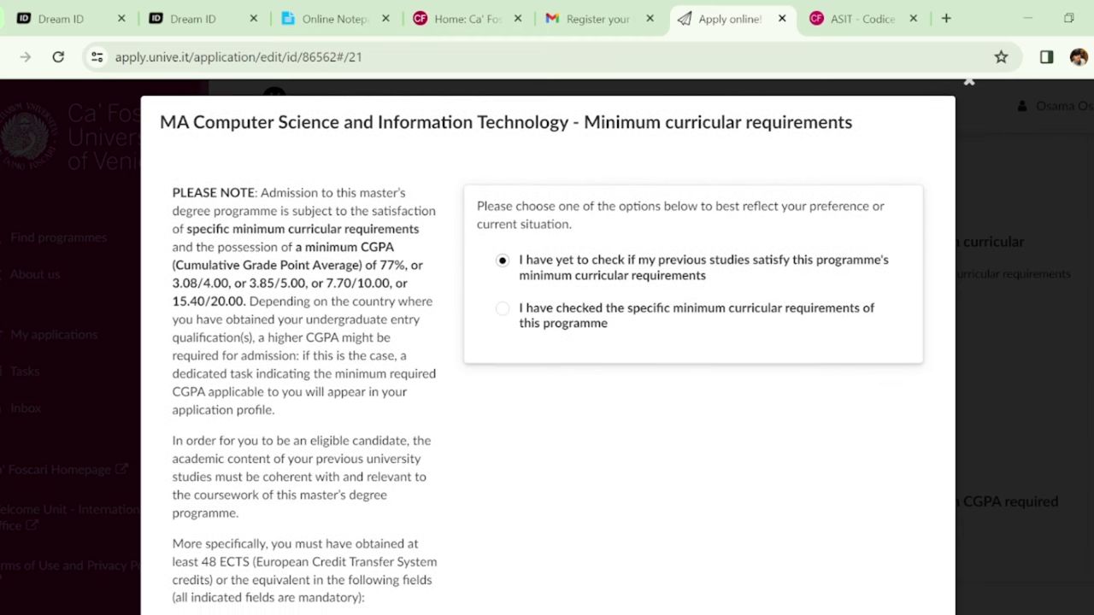
{"action": "scroll", "coordinate": [547, 342], "scroll_direction": "down", "scroll_amount": 2}
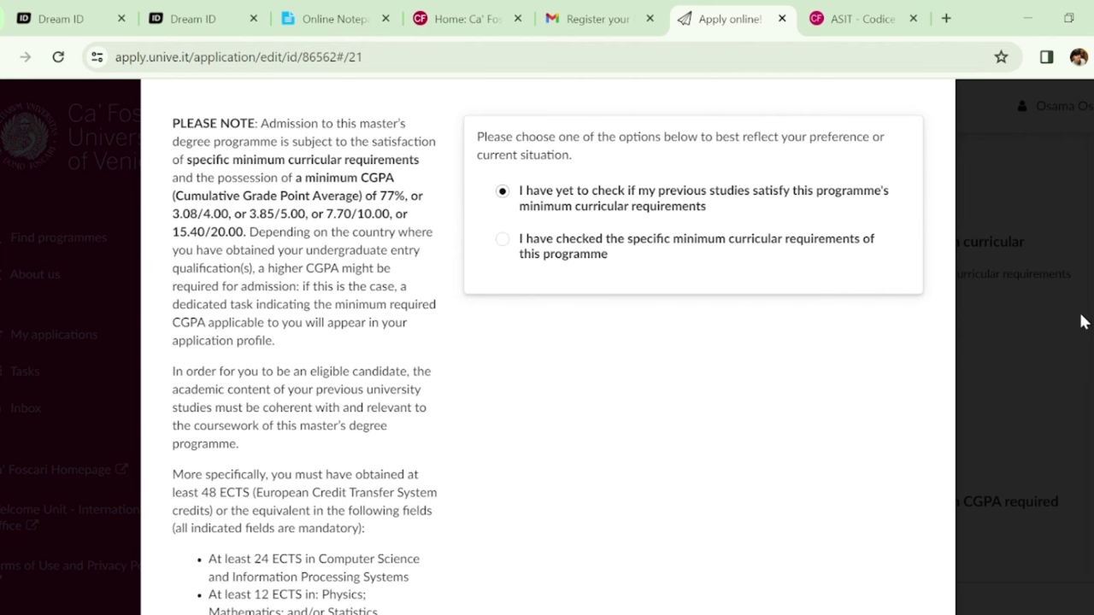
{"action": "scroll", "coordinate": [549, 355], "scroll_direction": "down", "scroll_amount": 1}
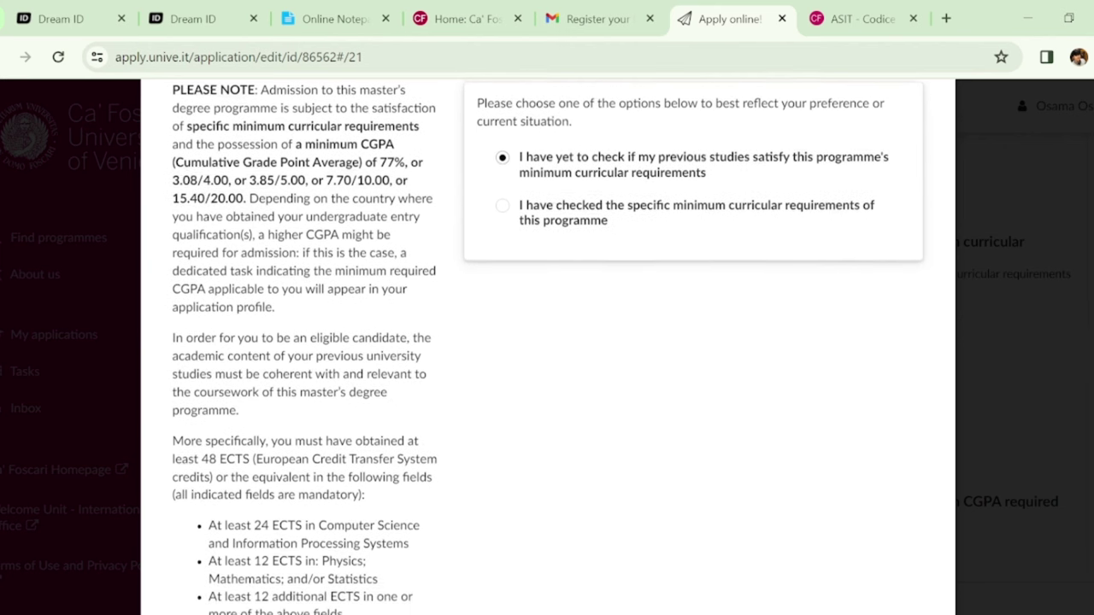
{"action": "scroll", "coordinate": [549, 342], "scroll_direction": "down", "scroll_amount": 2}
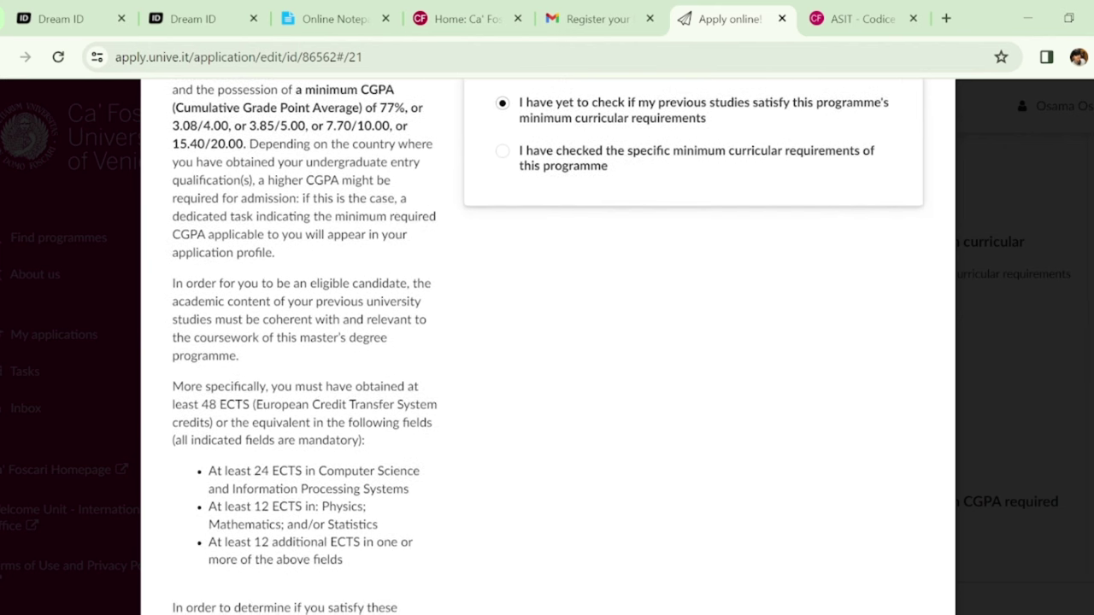
{"action": "scroll", "coordinate": [549, 342], "scroll_direction": "down", "scroll_amount": 1}
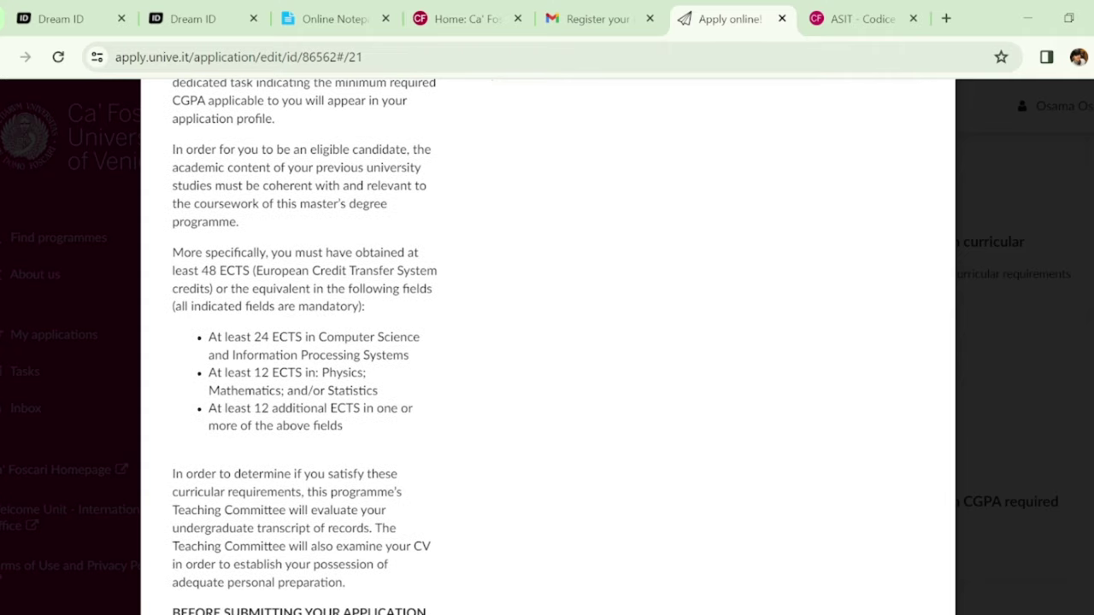
{"action": "scroll", "coordinate": [503, 488], "scroll_direction": "down", "scroll_amount": 1}
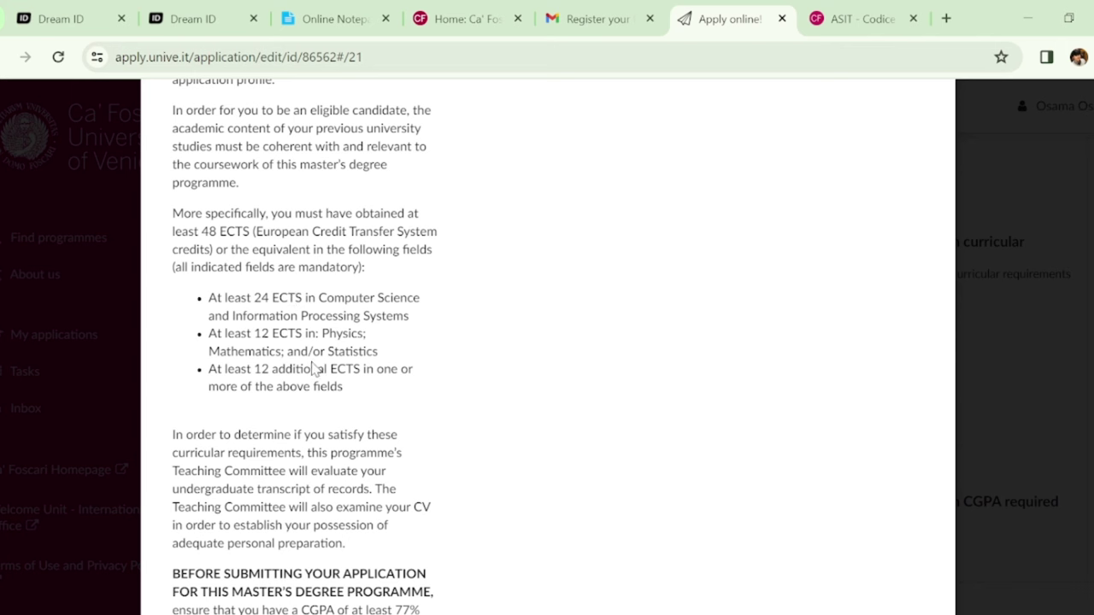
{"action": "scroll", "coordinate": [598, 342], "scroll_direction": "up", "scroll_amount": 3}
{"action": "scroll", "coordinate": [547, 342], "scroll_direction": "up", "scroll_amount": 2}
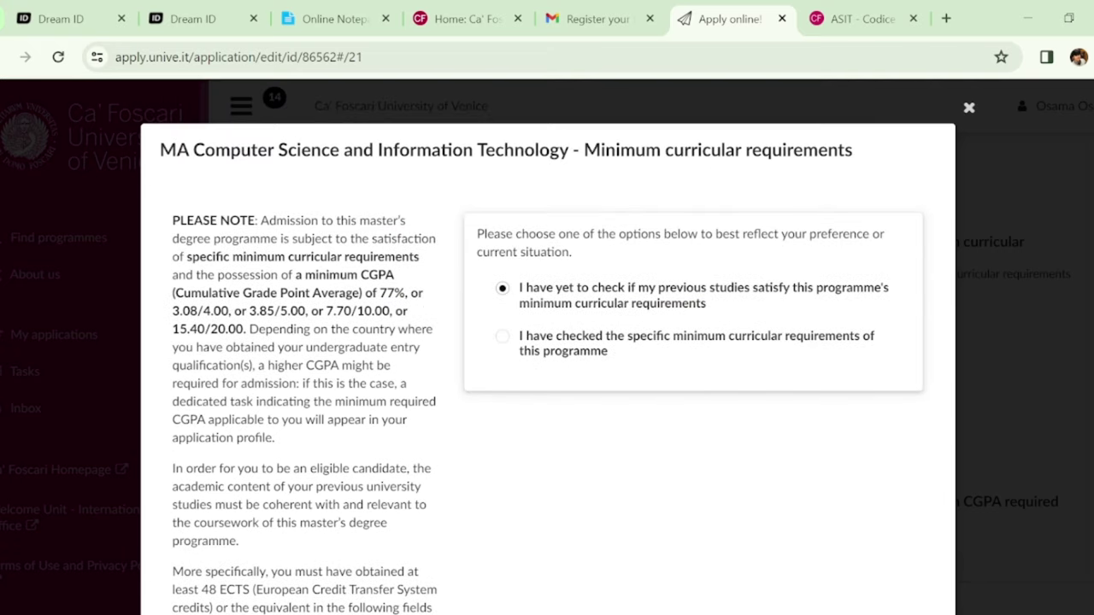
{"action": "left_click", "coordinate": [970, 110]}
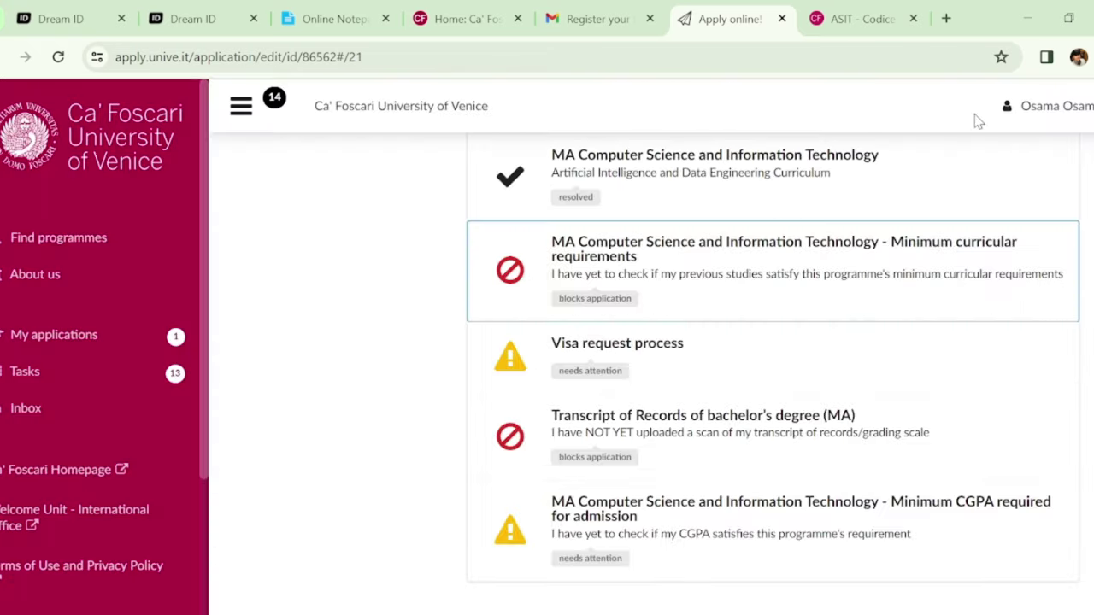
Acknowledge the Visa request process notice with 'I understand' and close it
{"action": "scroll", "coordinate": [916, 409], "scroll_direction": "down", "scroll_amount": 1}
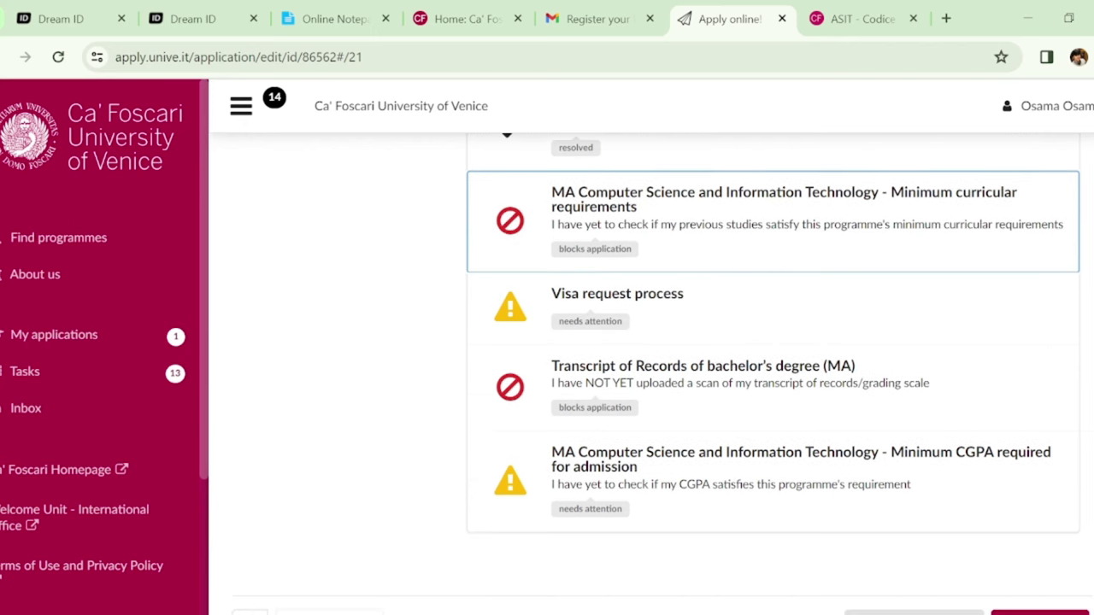
{"action": "left_click", "coordinate": [737, 302]}
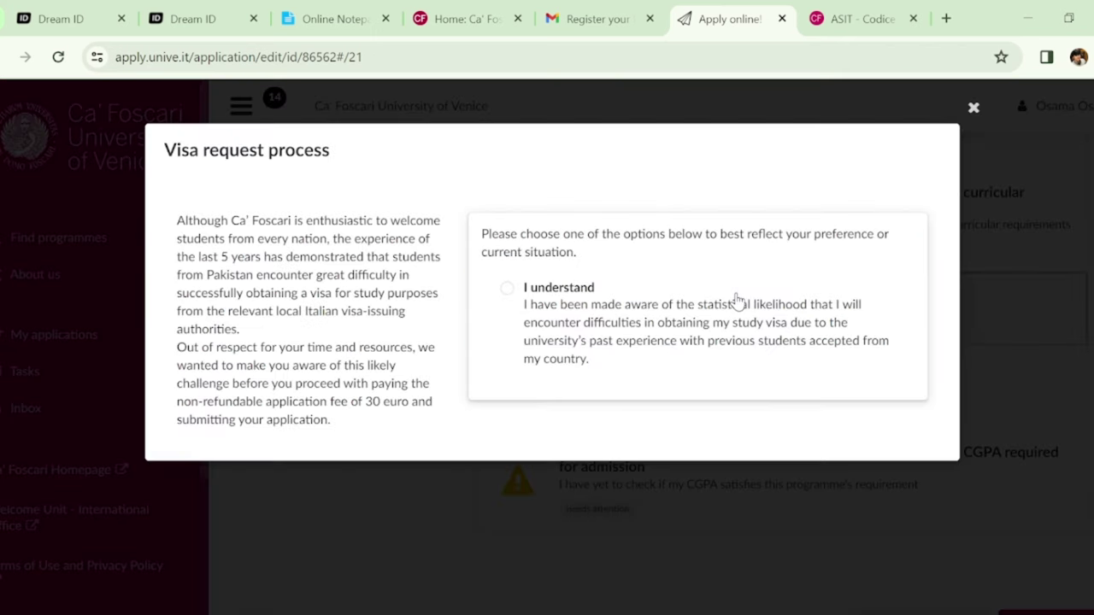
{"action": "left_click", "coordinate": [508, 289]}
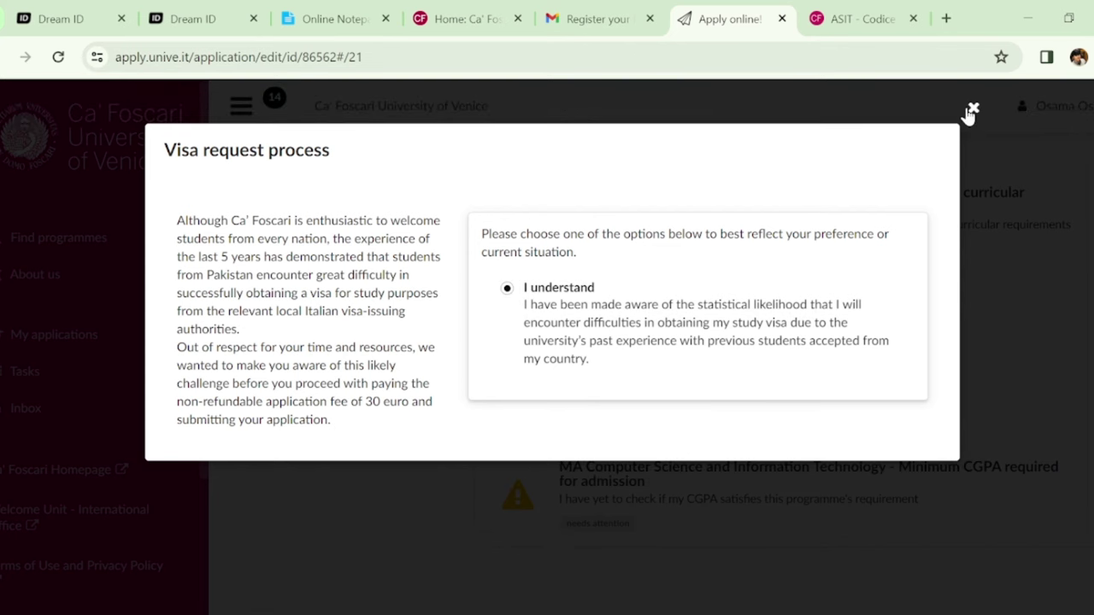
{"action": "left_click", "coordinate": [969, 112]}
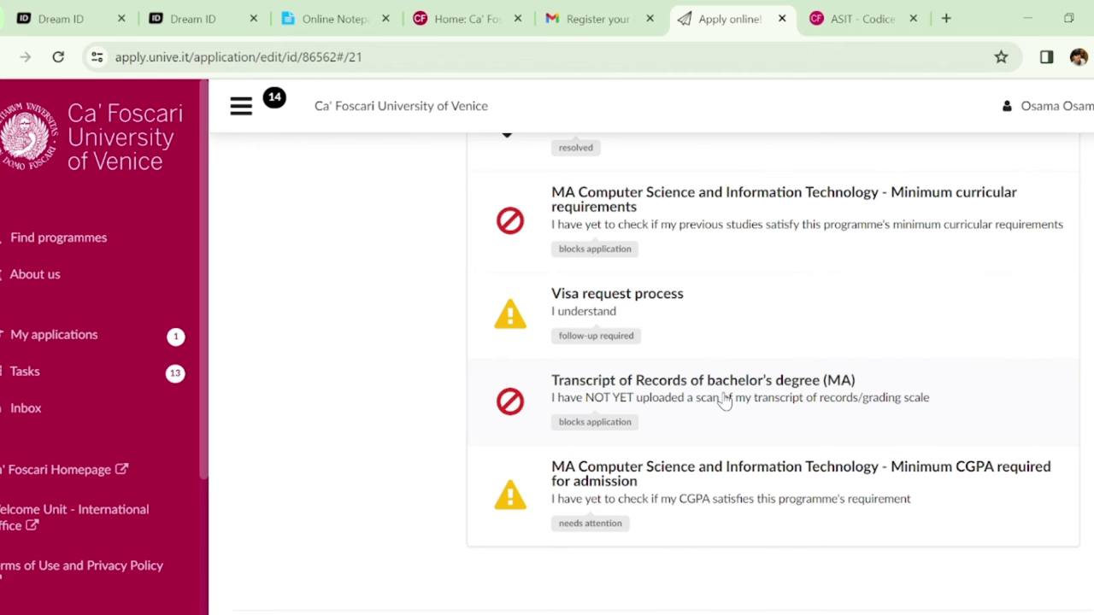
Try marking the Transcript of Records as already graduated, then close it unchanged
{"action": "left_click", "coordinate": [724, 400]}
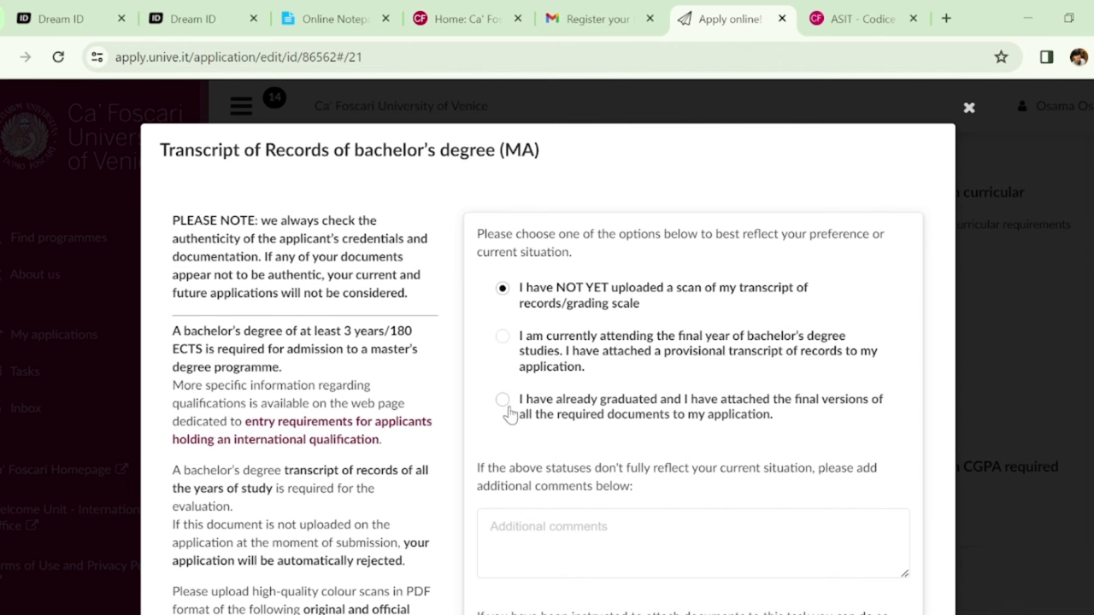
{"action": "left_click", "coordinate": [509, 415]}
{"action": "left_click", "coordinate": [969, 110]}
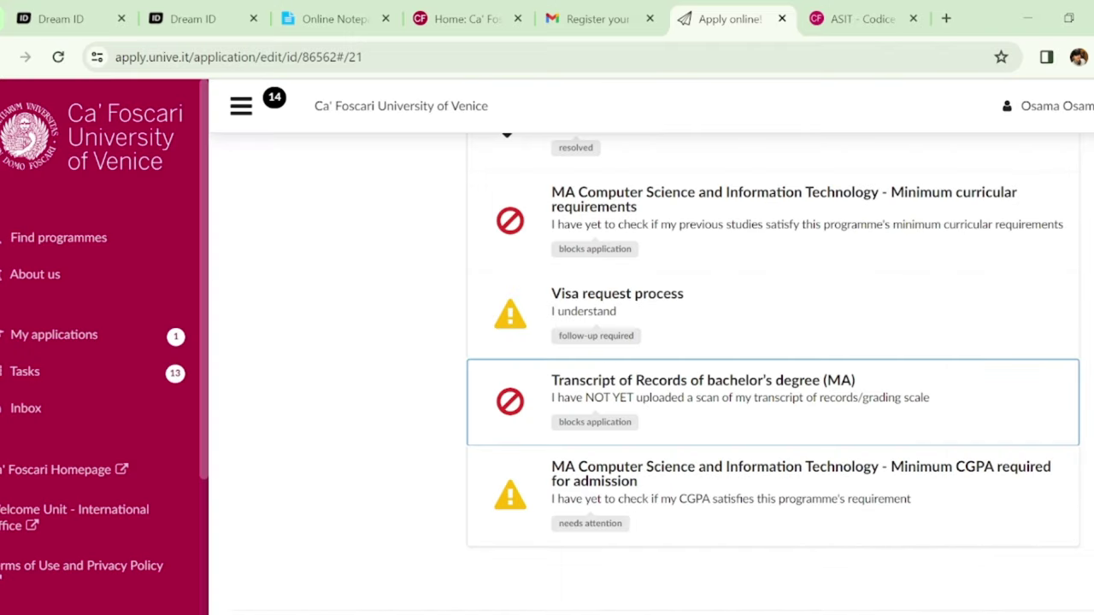
Select 'I have checked the specific minimum CGPA' for the Computer Science CGPA task
{"action": "left_click", "coordinate": [911, 456]}
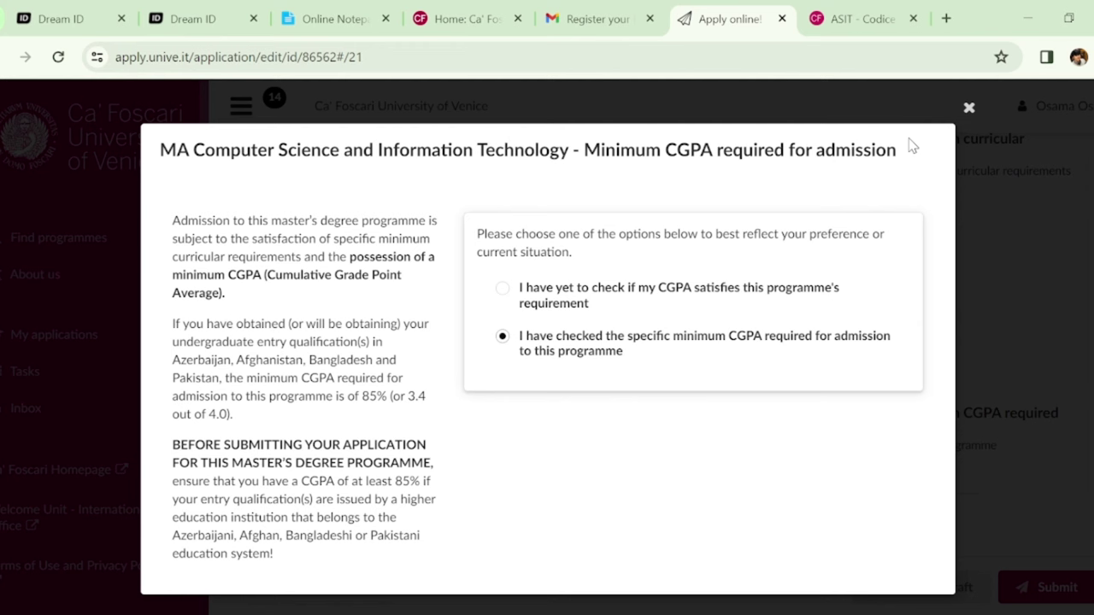
{"action": "left_click", "coordinate": [969, 109]}
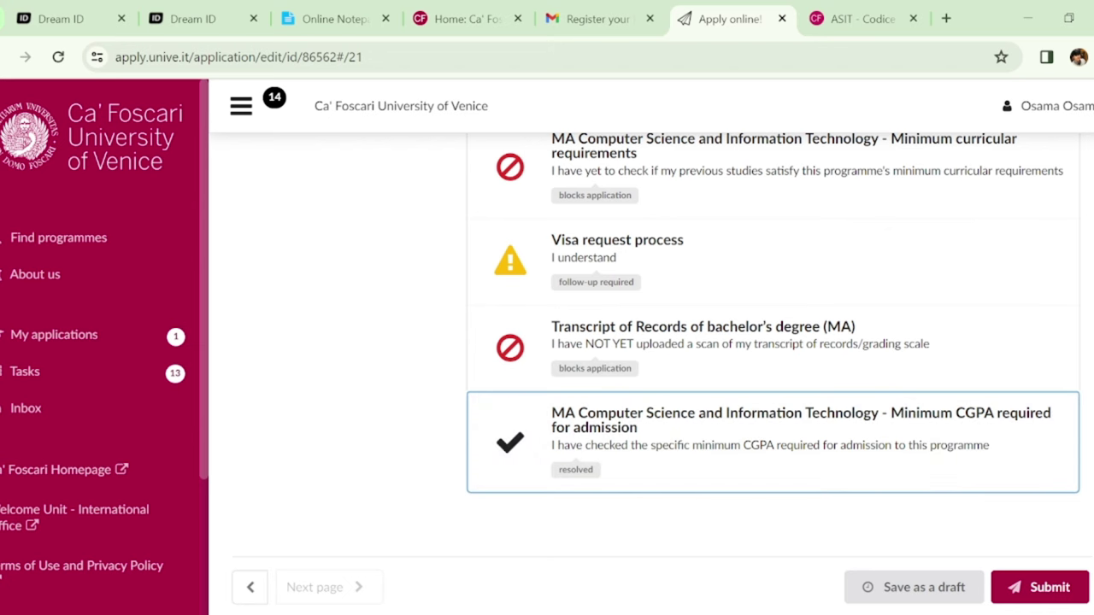
{"action": "scroll", "coordinate": [773, 376], "scroll_direction": "up", "scroll_amount": 8}
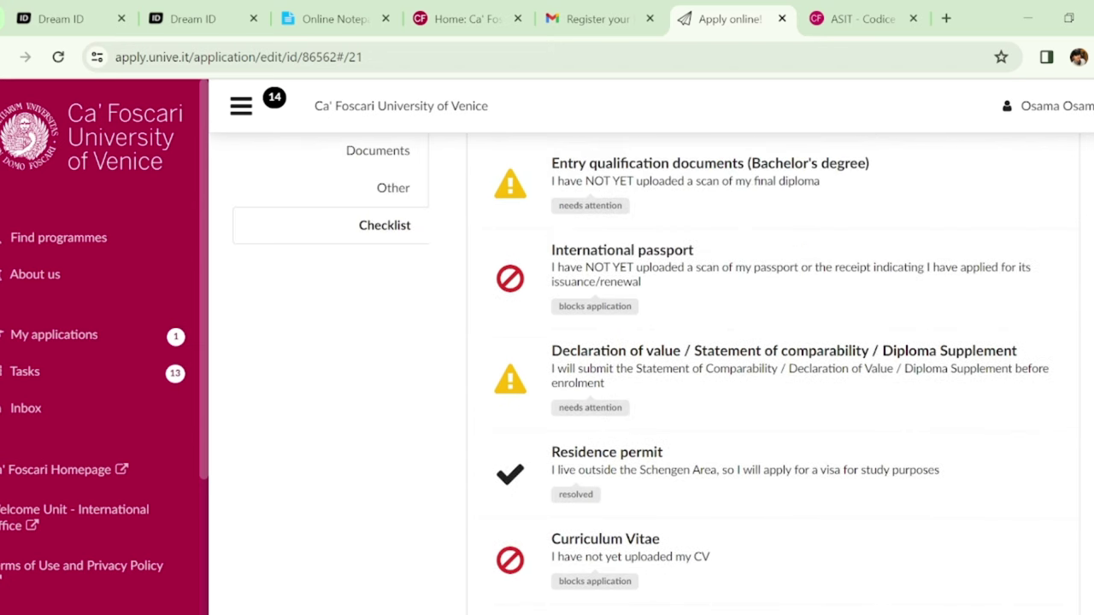